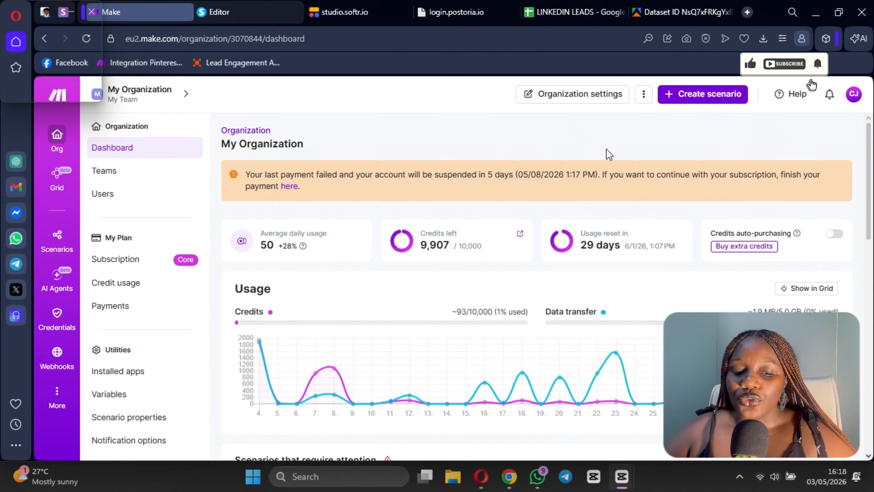
Step: Create a new scenario and add the Apify "Run an Actor" module as its first module
click(695, 101)
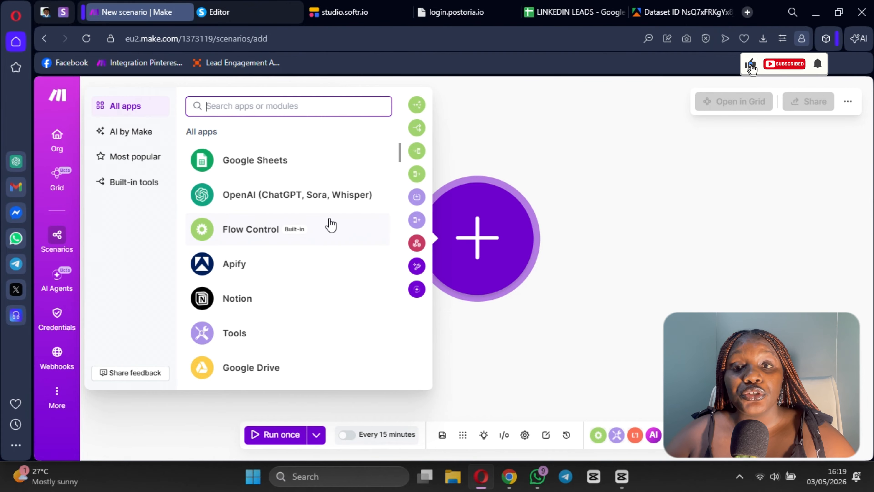
click(233, 263)
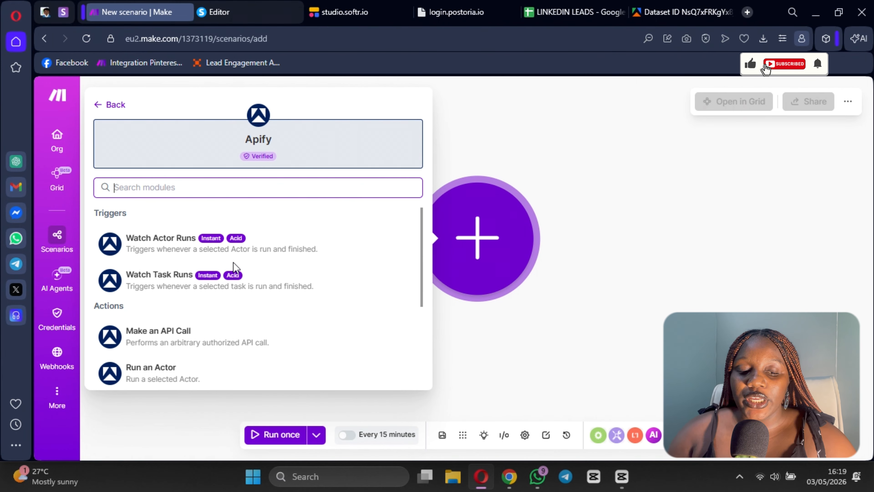
scroll(174, 307, down, 3)
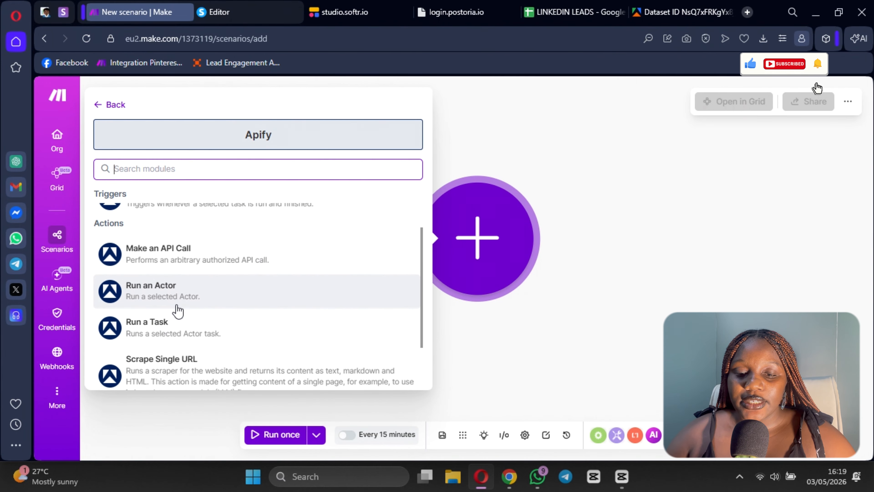
click(157, 298)
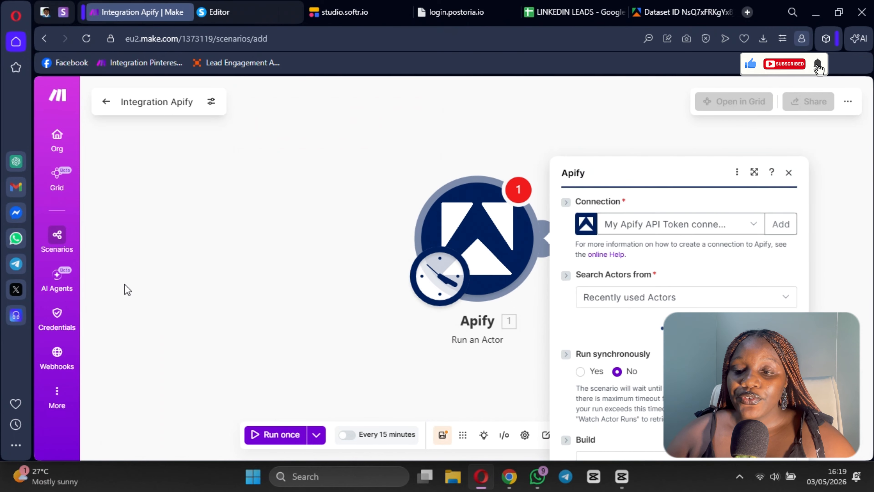
click(778, 149)
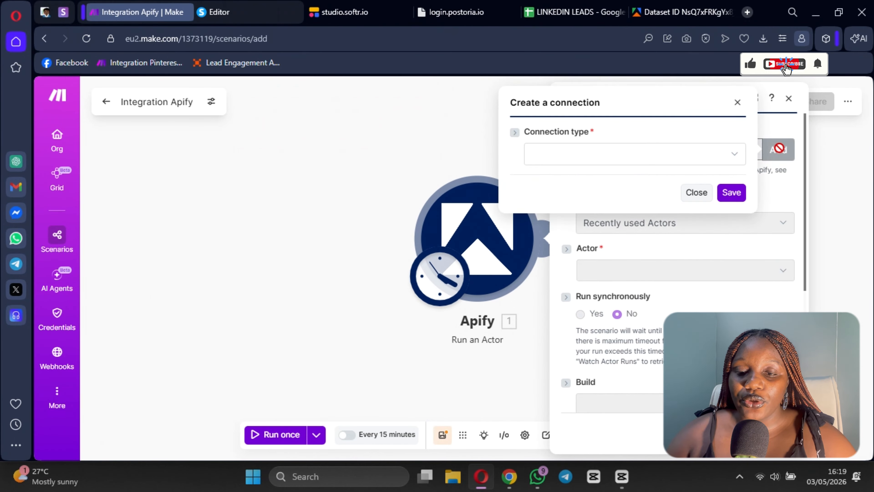
click(602, 157)
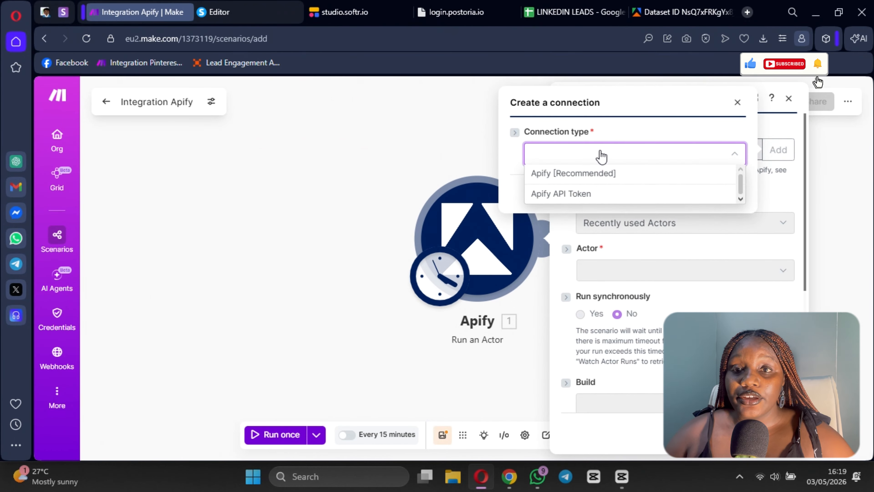
click(577, 180)
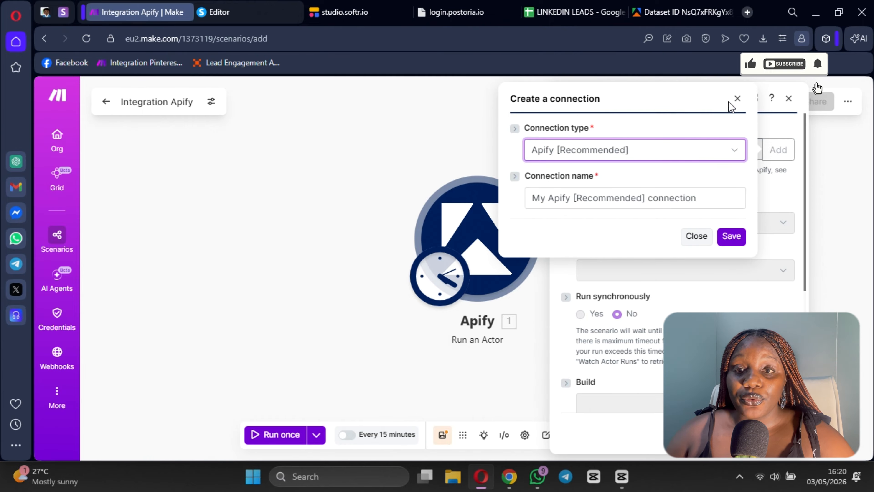
click(737, 98)
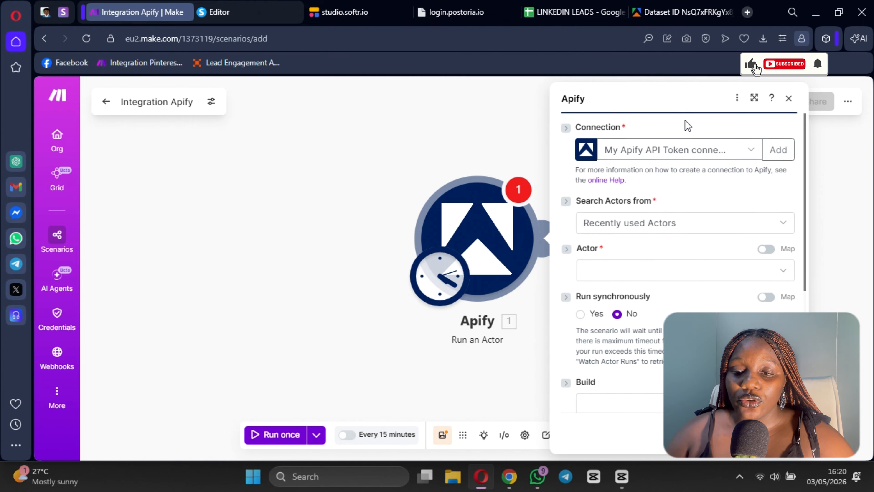
click(778, 150)
click(737, 102)
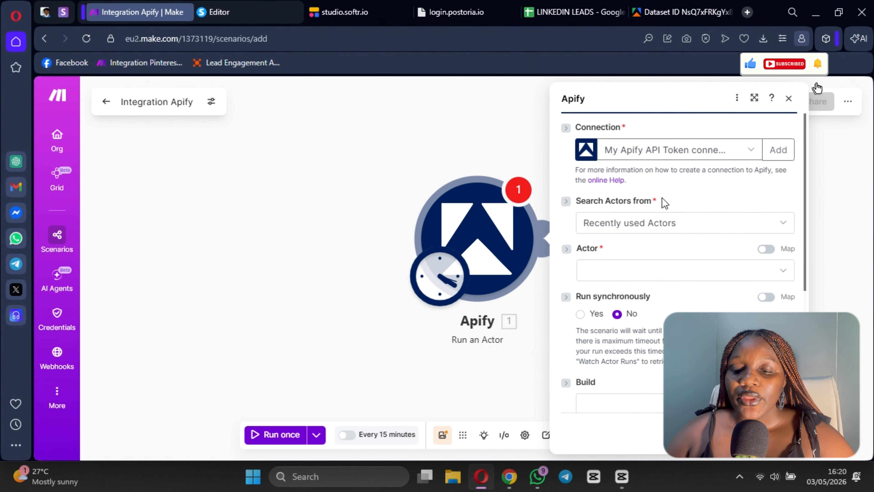
scroll(636, 210, down, 3)
scroll(626, 226, up, 3)
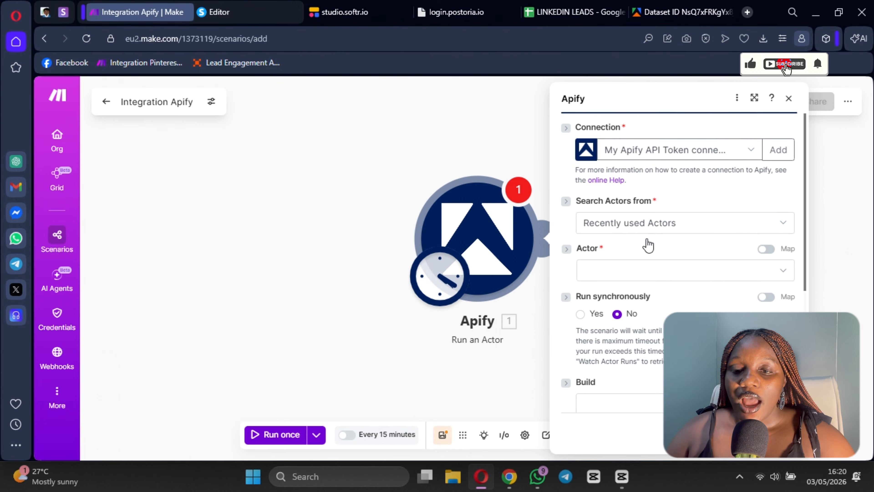
Step: Switch to Apify Console and search the Apify Store for "linkedin scrapper"
click(683, 12)
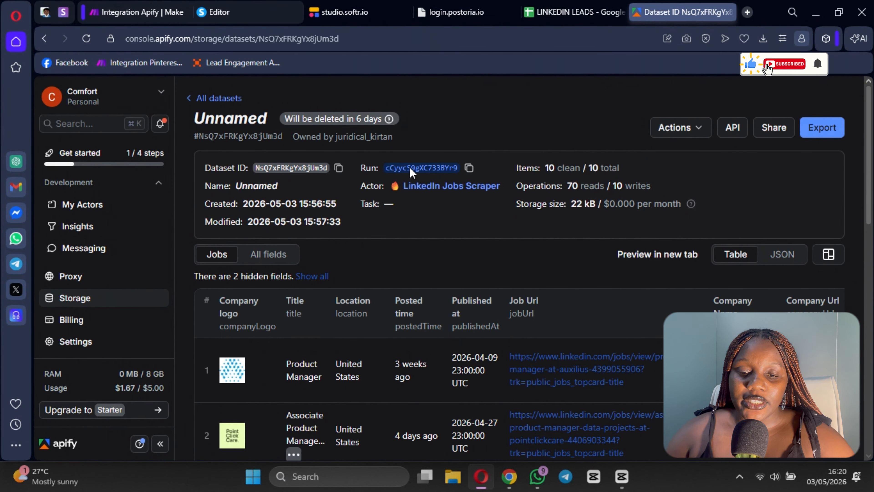
scroll(68, 196, up, 3)
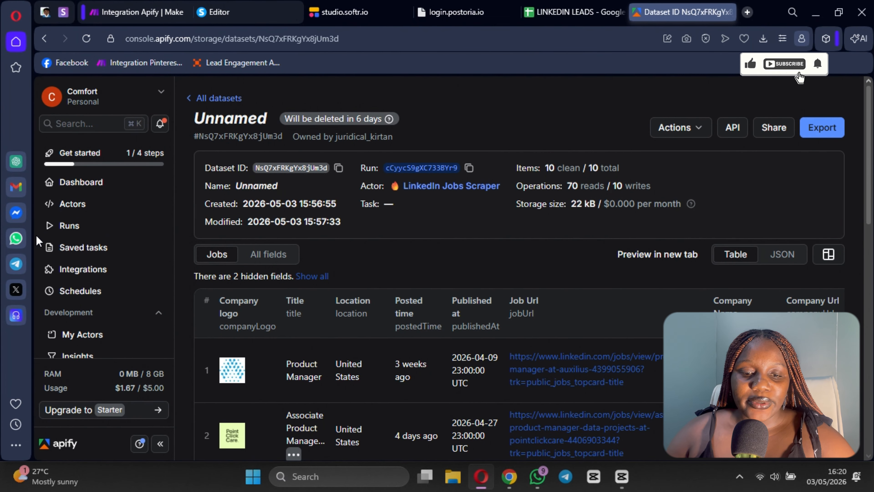
scroll(90, 206, up, 2)
click(90, 193)
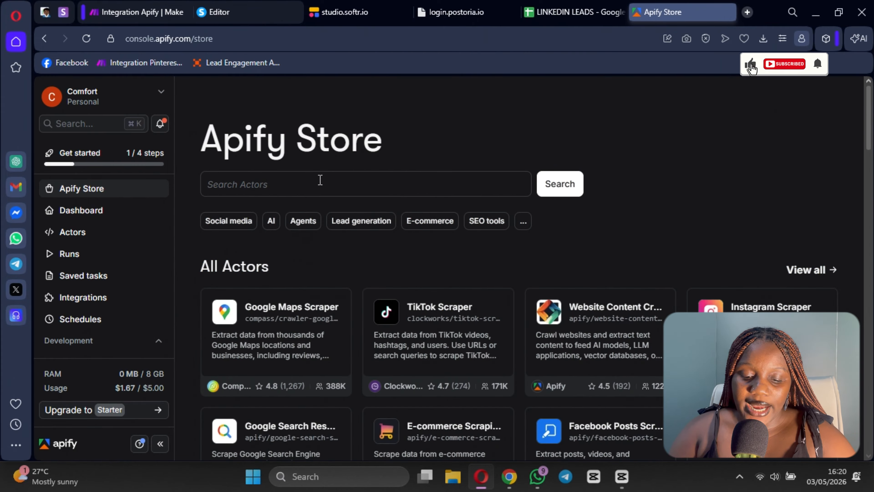
text(linkedin scrapper)
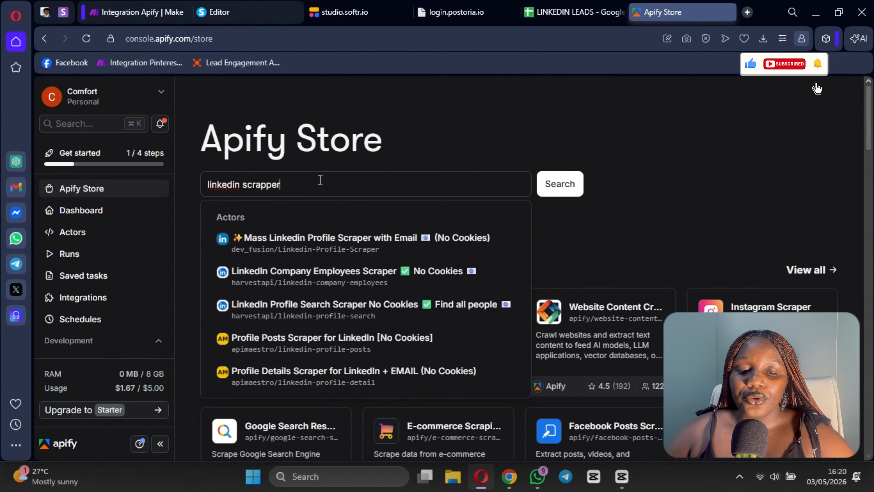
key(Return)
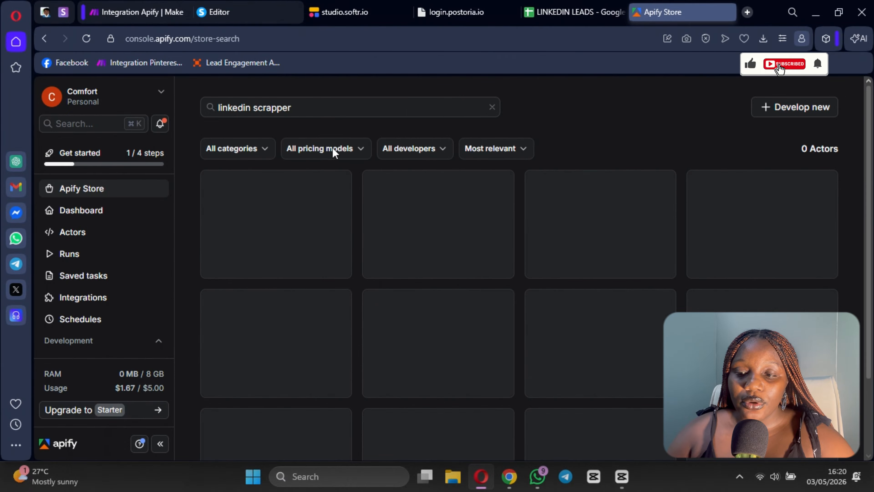
Step: Browse the LinkedIn scraper results, inspect the input page of ZeroBreak's LinkedIn Profile Scrapper, and return to the results
scroll(644, 359, down, 3)
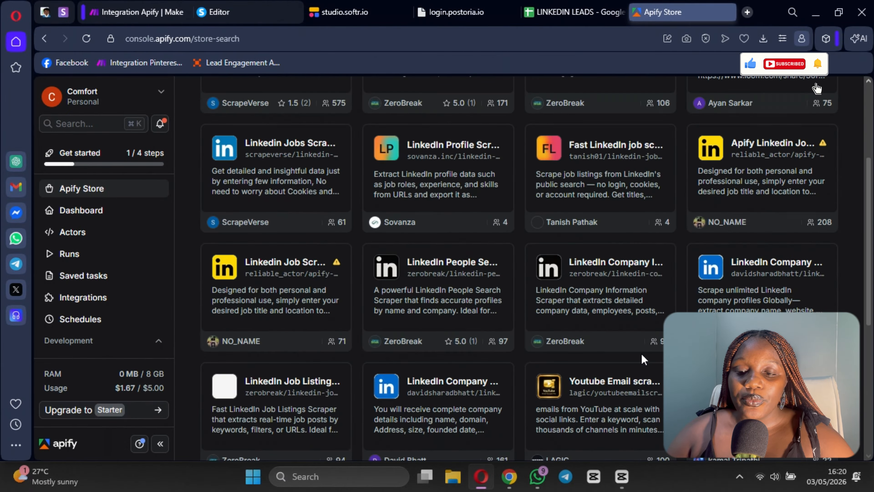
scroll(509, 277, up, 3)
scroll(482, 224, down, 10)
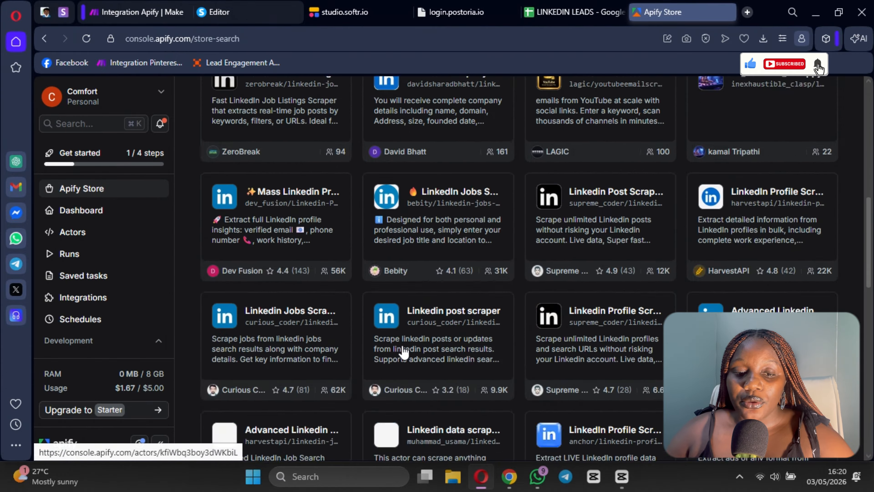
scroll(816, 88, up, 7)
scroll(243, 159, up, 3)
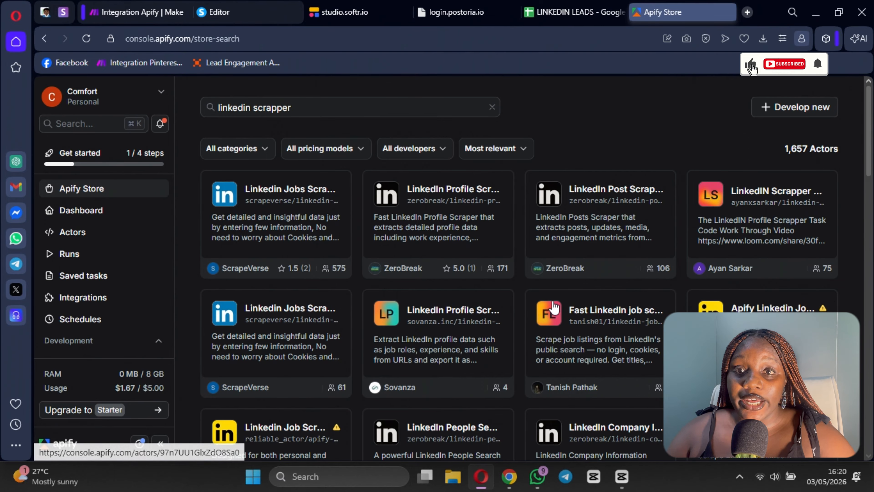
click(436, 189)
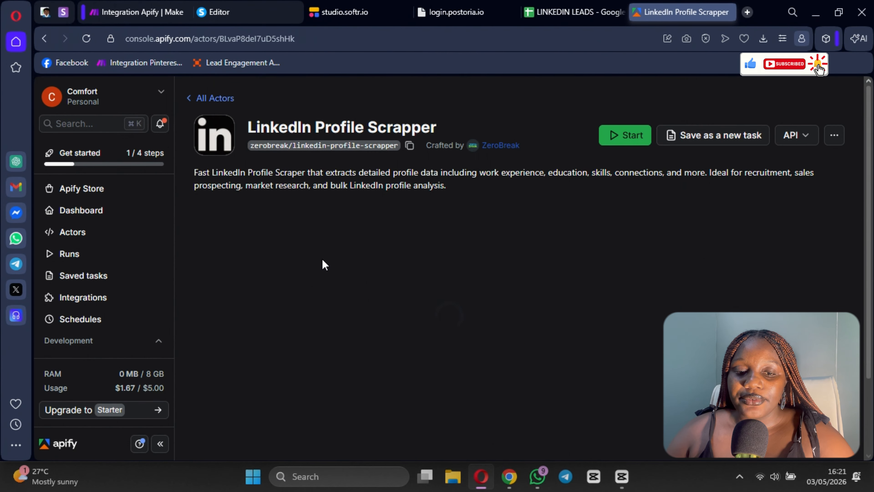
scroll(323, 268, down, 5)
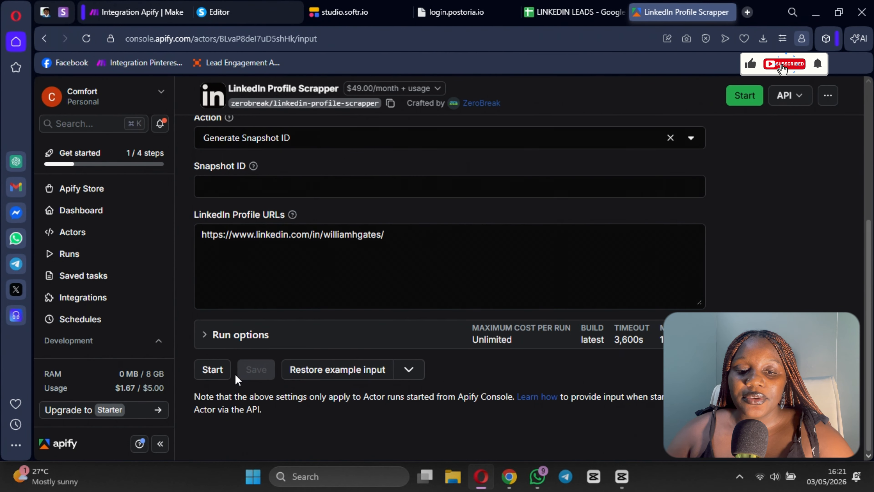
scroll(293, 345, up, 5)
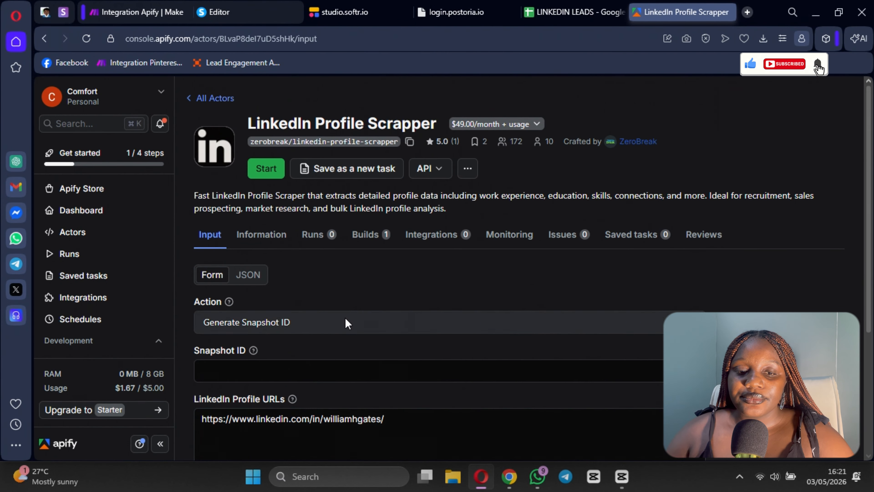
click(188, 98)
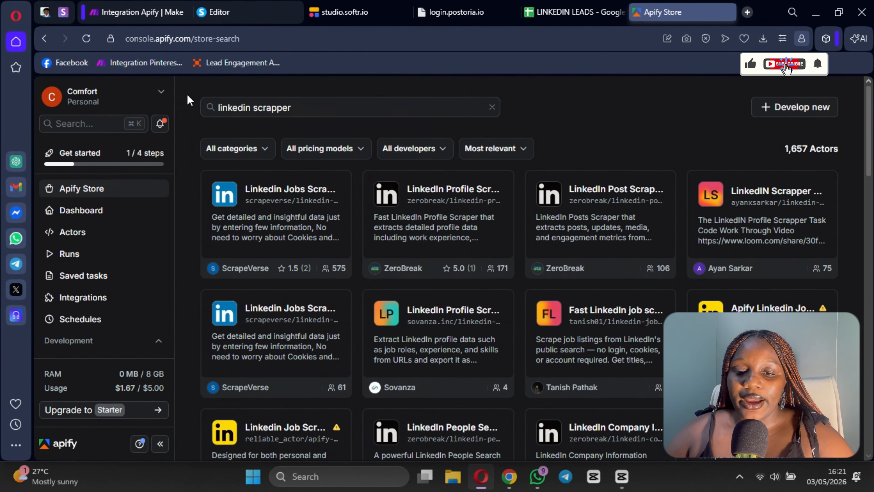
Step: Switch back to Make, select the Linkedin Profile Search By Services actor for the Apify module, and show the actor source options
click(128, 16)
click(615, 273)
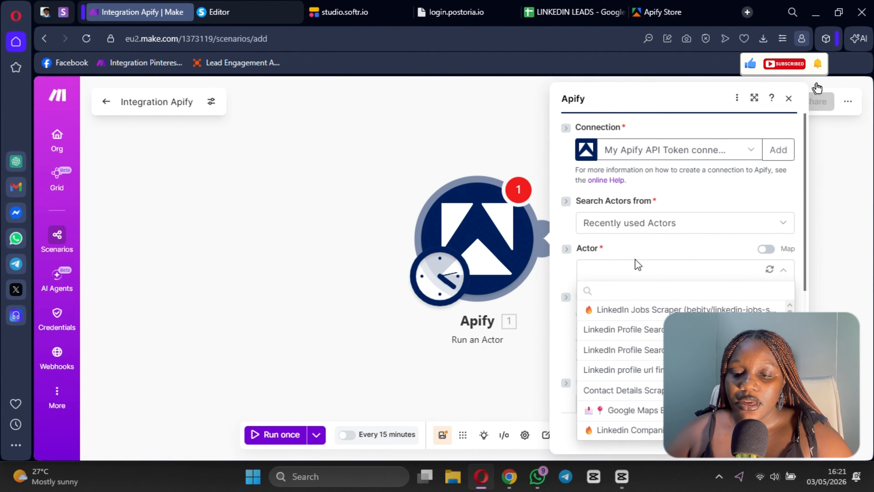
click(636, 333)
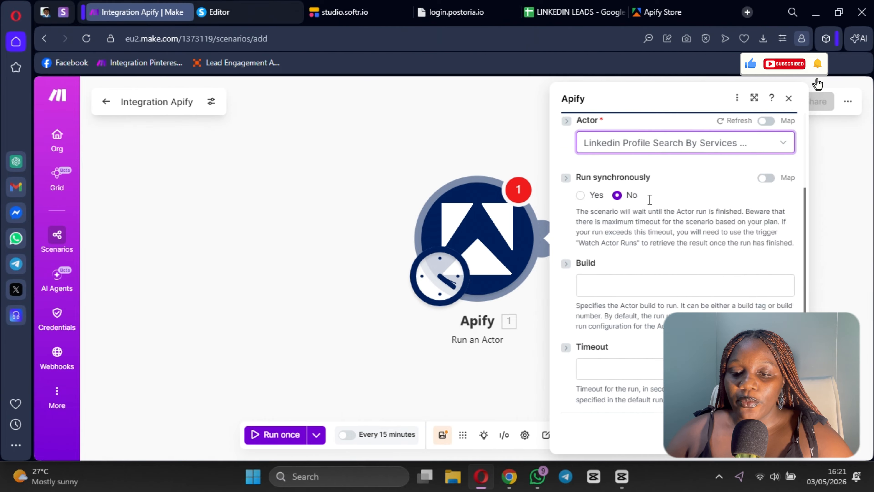
click(662, 228)
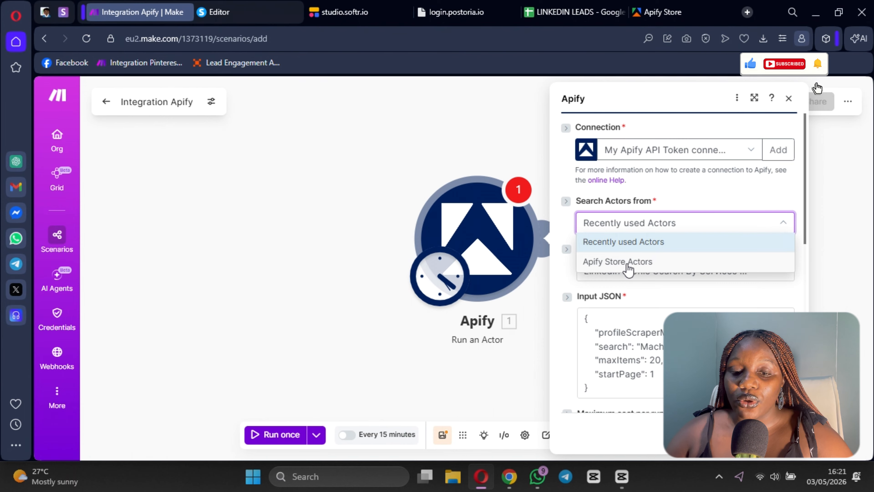
Step: Switch to Apify Console and review the list of recent and bookmarked actors
click(662, 12)
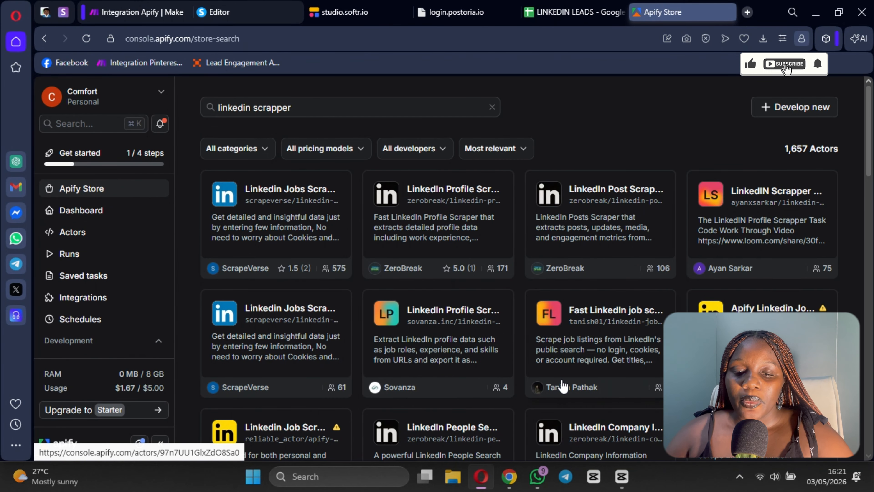
click(92, 233)
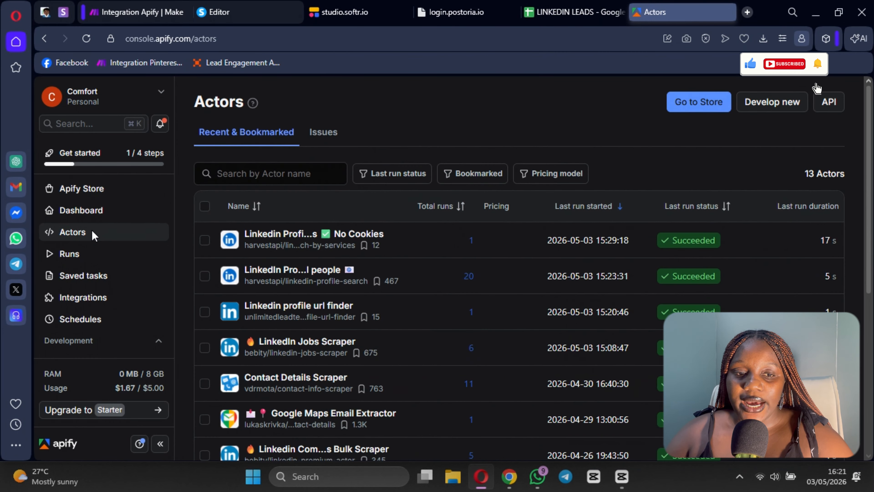
scroll(445, 322, down, 3)
scroll(316, 298, up, 2)
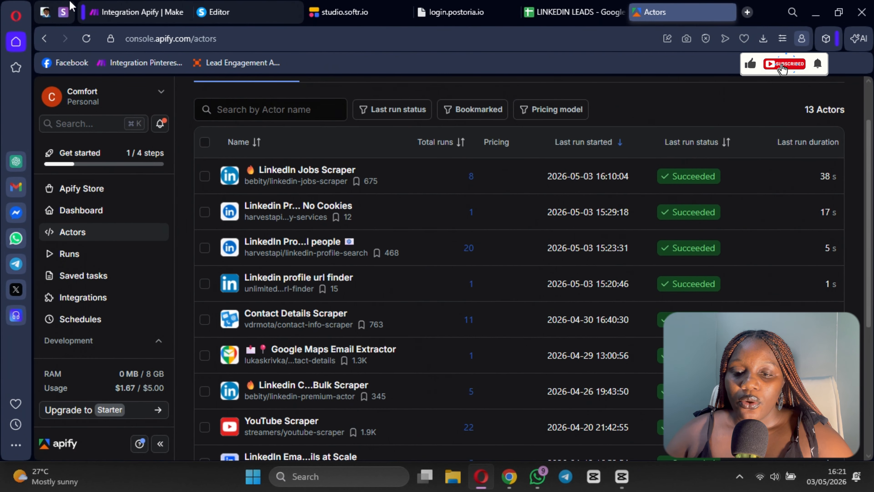
Step: Return to Make and examine the Input JSON of the selected actor in the Apify module
click(120, 5)
scroll(692, 211, down, 2)
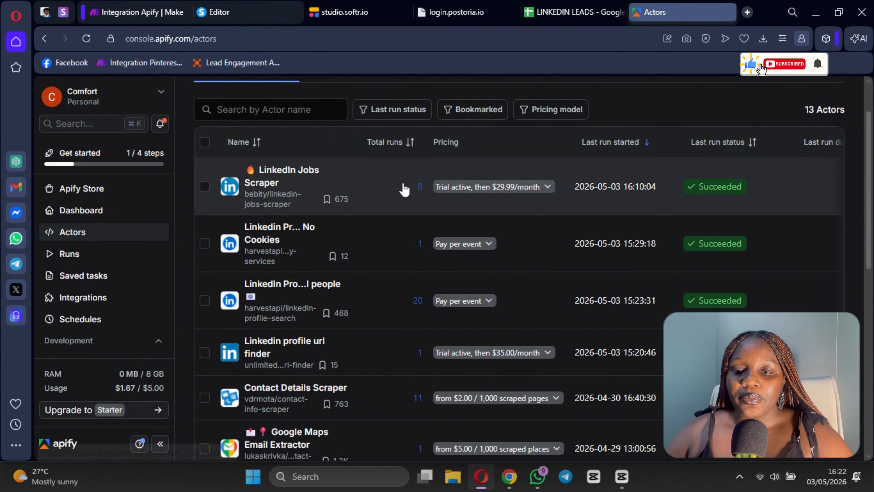
scroll(309, 243, up, 2)
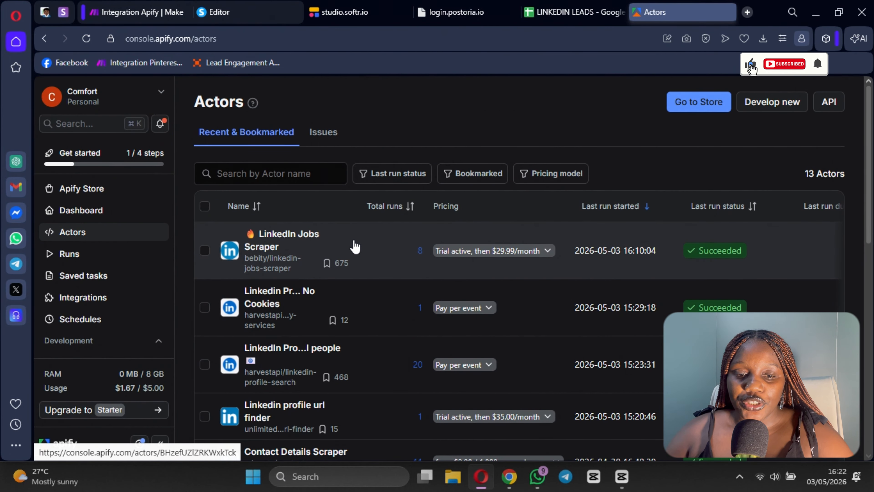
Step: In Apify Console, open the Linkedin Profile Search By Services actor, review its input settings, and save the pending changes
scroll(361, 306, down, 3)
scroll(296, 236, up, 2)
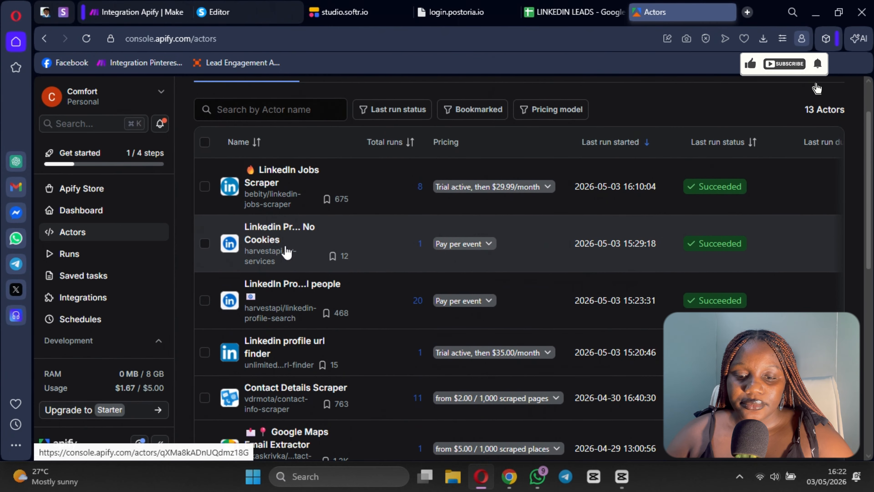
click(305, 260)
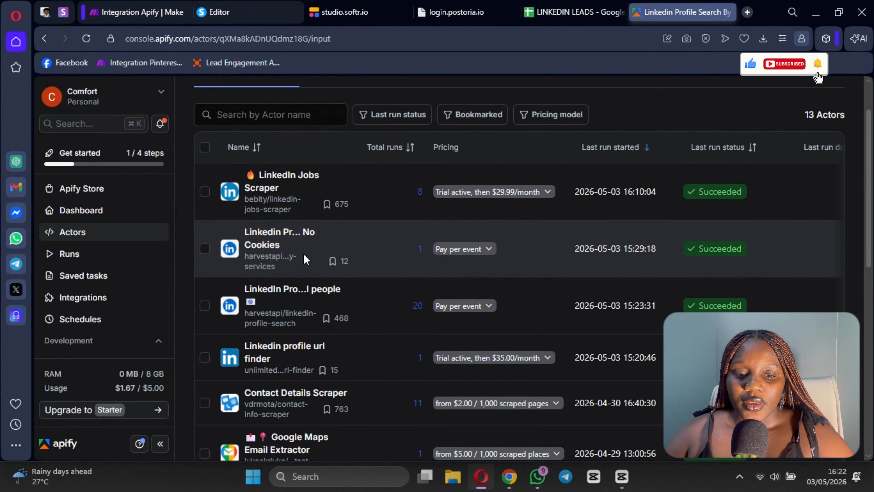
scroll(340, 220, down, 4)
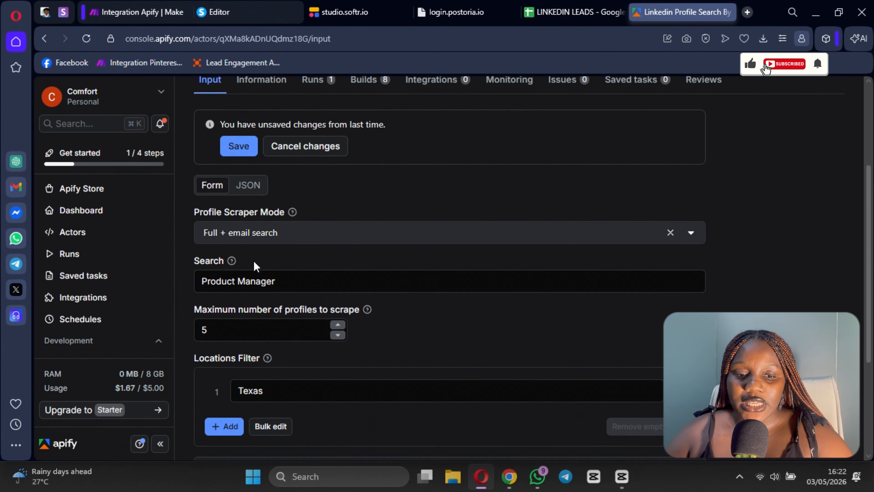
scroll(253, 261, down, 3)
scroll(257, 259, up, 2)
click(352, 247)
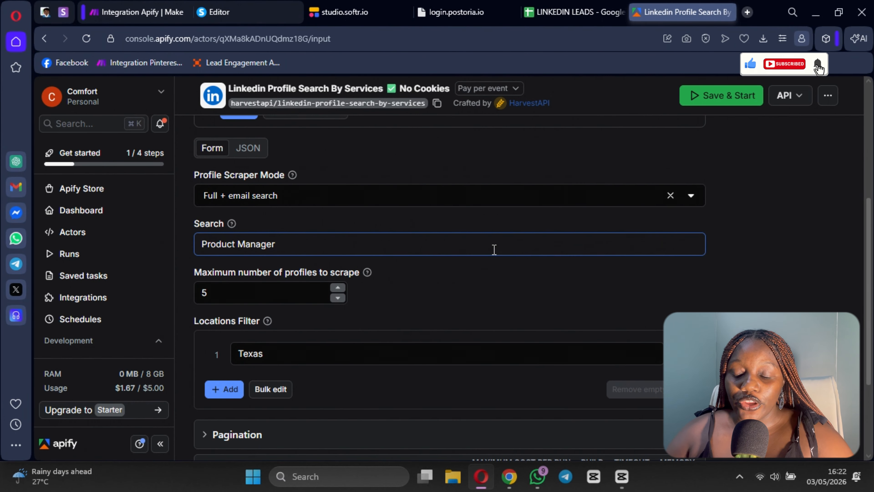
scroll(250, 206, up, 2)
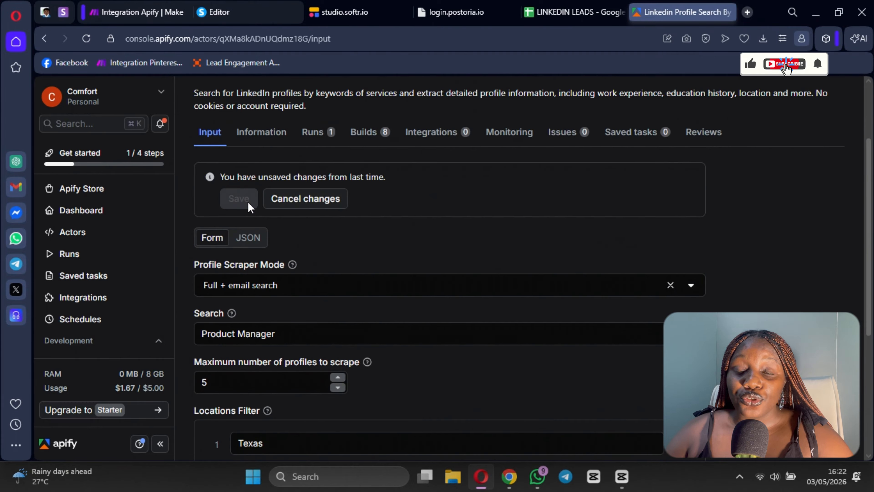
Step: Clear the Texas entry in the actor's Locations Filter and enter Texas again
scroll(361, 295, down, 3)
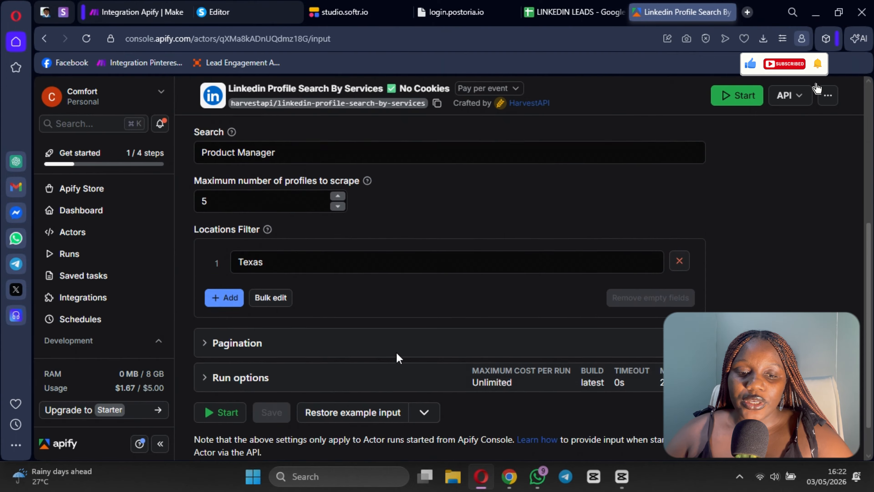
scroll(234, 241, up, 5)
scroll(296, 206, down, 6)
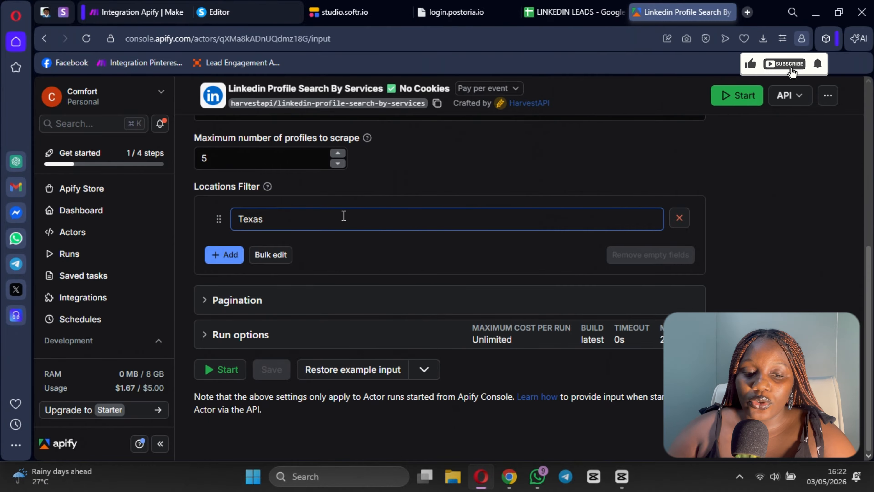
click(344, 216)
key(BackSpace)
key(BackSpace)
key(BackSpace)
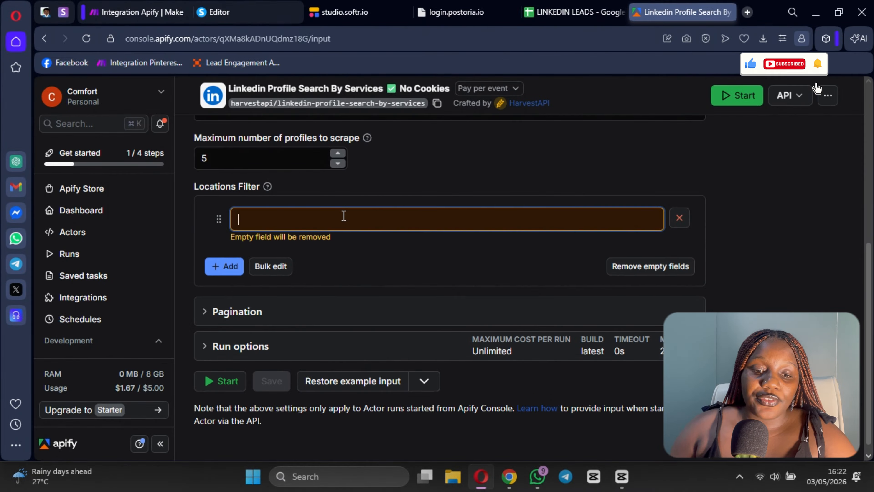
text(Texasd)
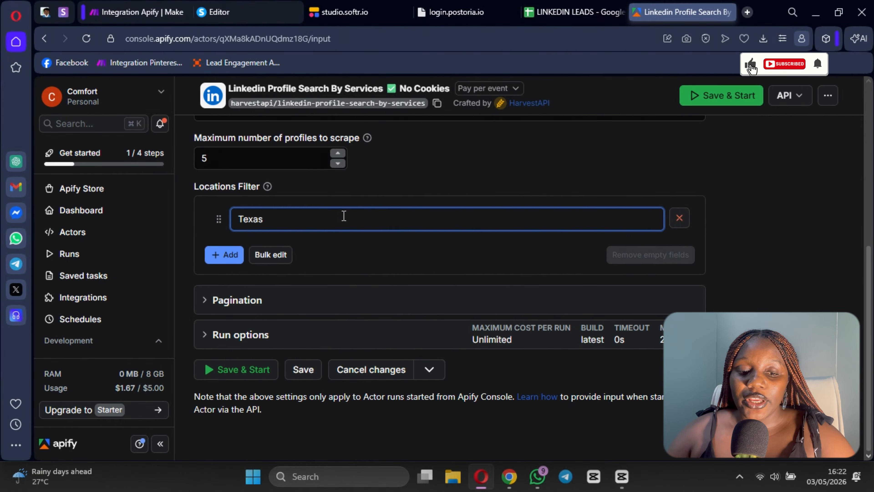
Step: Review the actor's input form from the Profile Scraper Mode down to the Locations Filter
scroll(389, 216, up, 2)
drag(463, 235, 450, 243)
scroll(385, 258, down, 2)
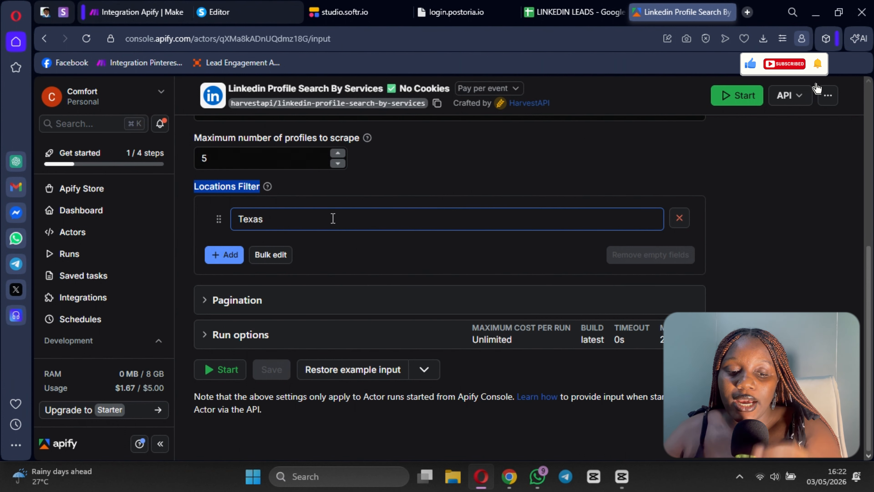
click(307, 234)
scroll(320, 275, up, 4)
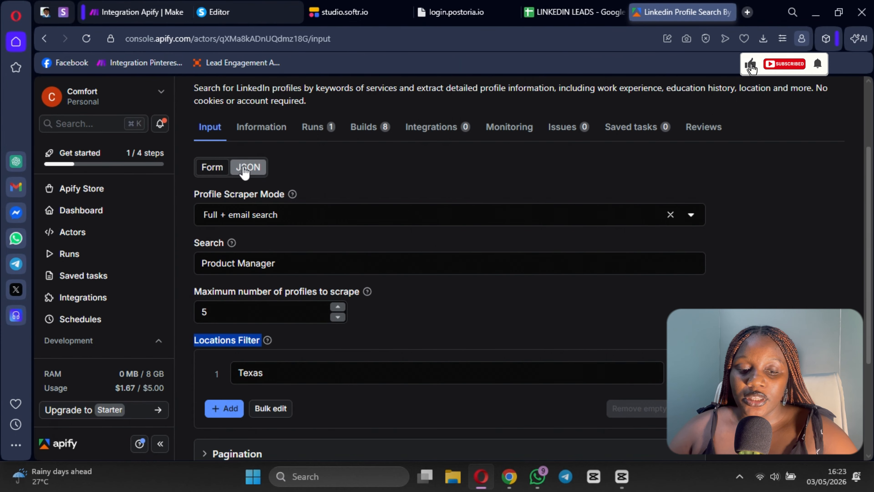
scroll(355, 344, down, 4)
scroll(254, 246, up, 6)
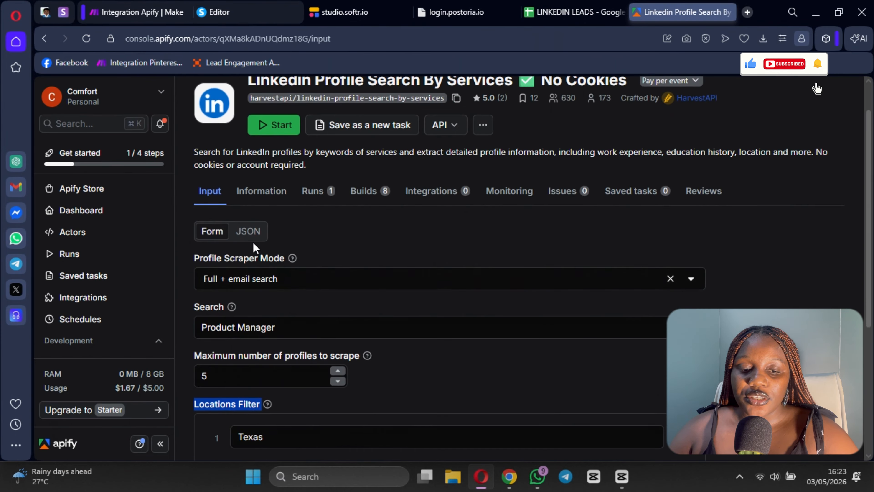
Step: Show the actor's input as JSON and copy the whole code
click(245, 233)
scroll(353, 318, down, 1)
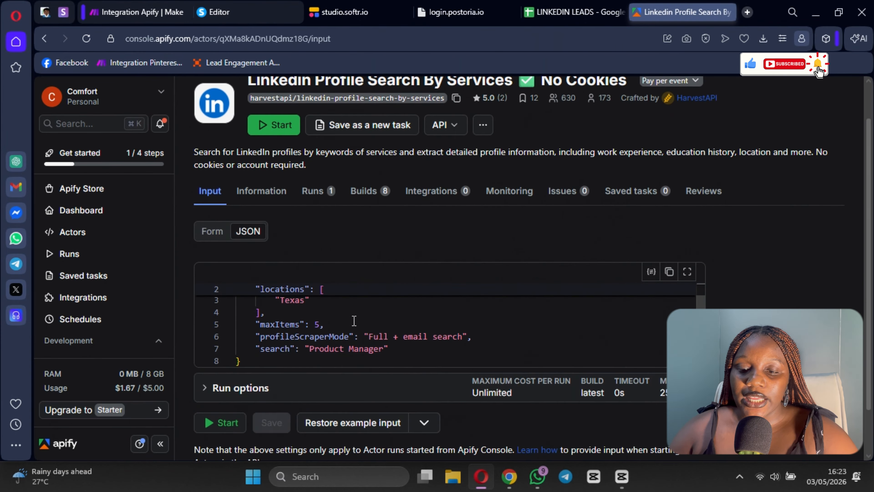
click(138, 12)
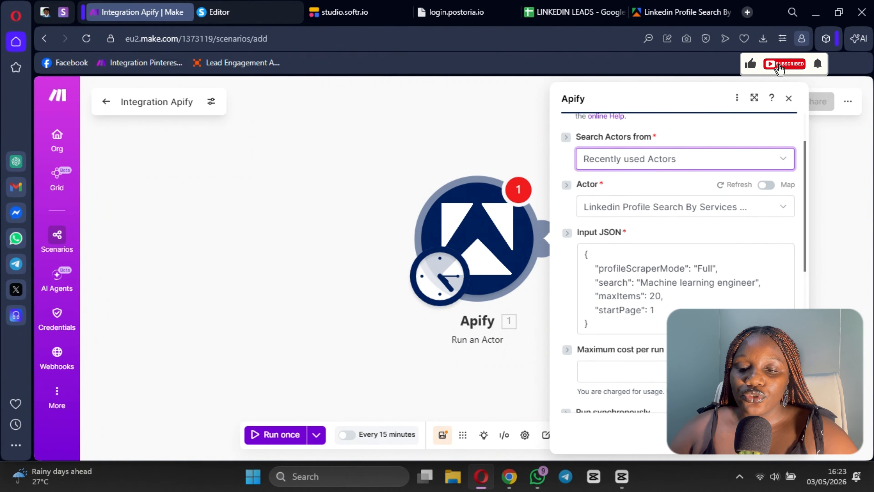
click(666, 8)
click(669, 272)
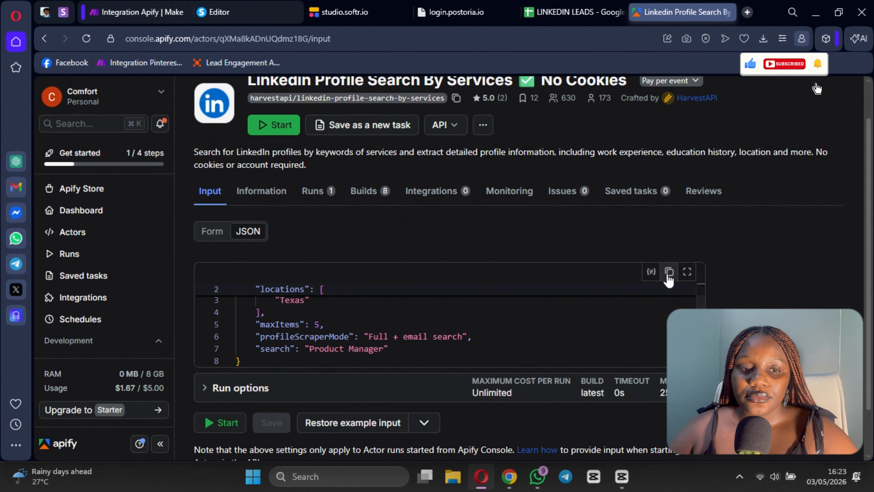
Step: Switch to Make and replace the Apify module's Input JSON with the copied actor input
click(146, 13)
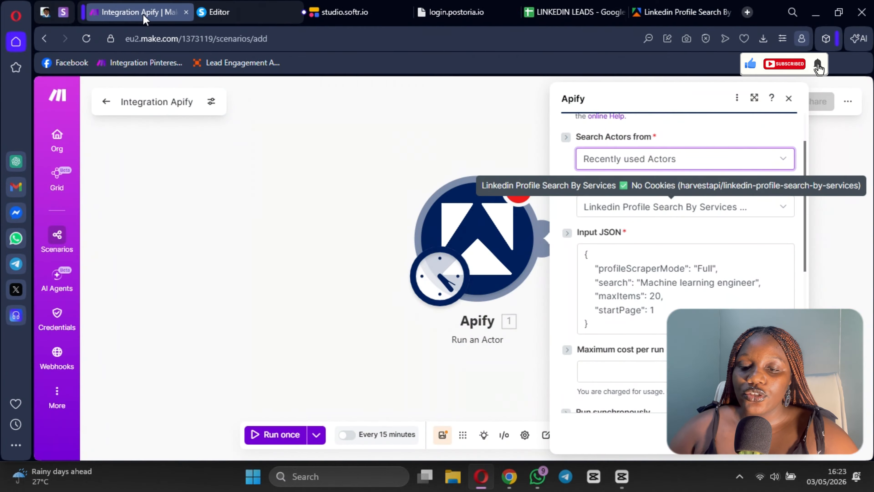
click(601, 319)
key(ctrl+a)
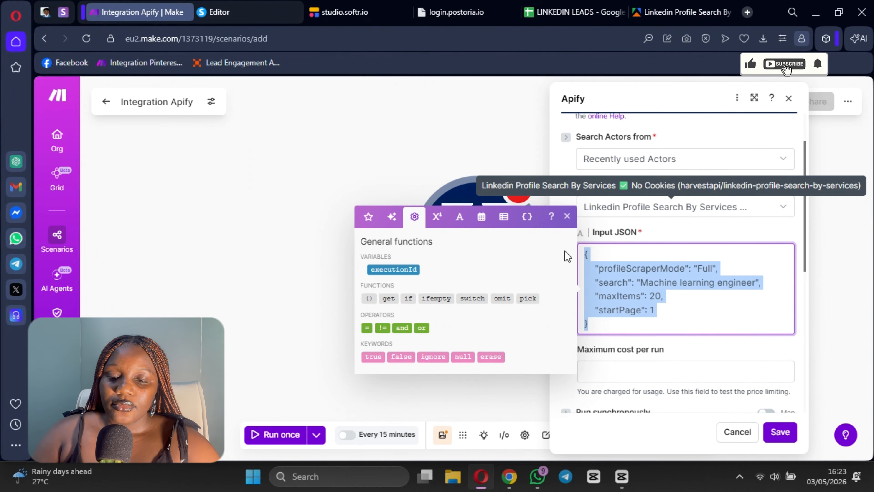
key(Delete)
key(ctrl+v)
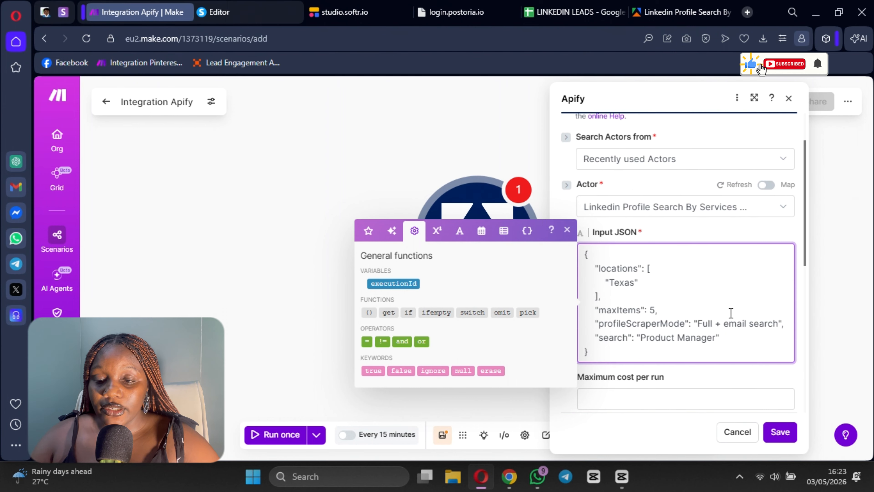
Step: Set Run synchronously to Yes in the Apify module, and save the module and the scenario
scroll(695, 309, down, 5)
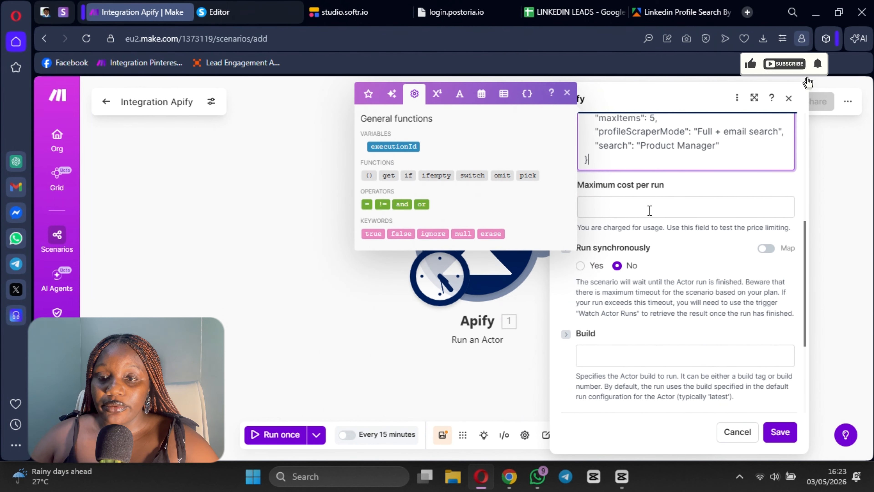
scroll(624, 183, up, 4)
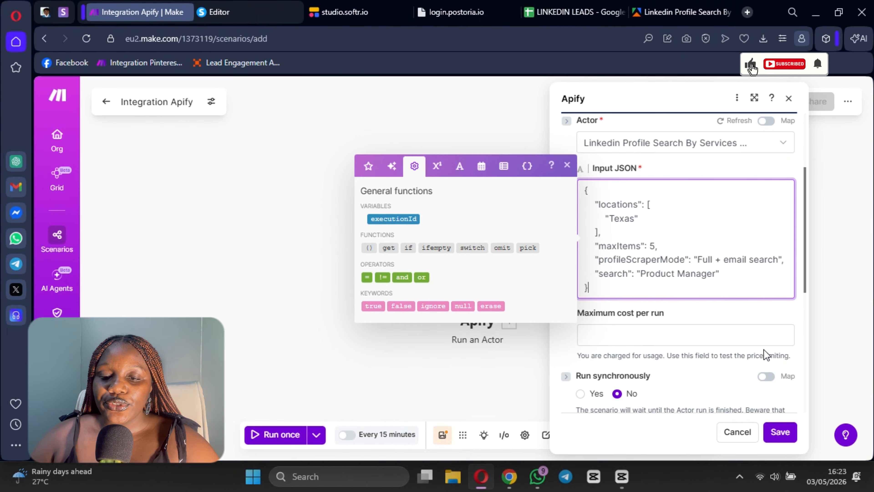
click(745, 320)
scroll(596, 325, down, 5)
double_click(595, 201)
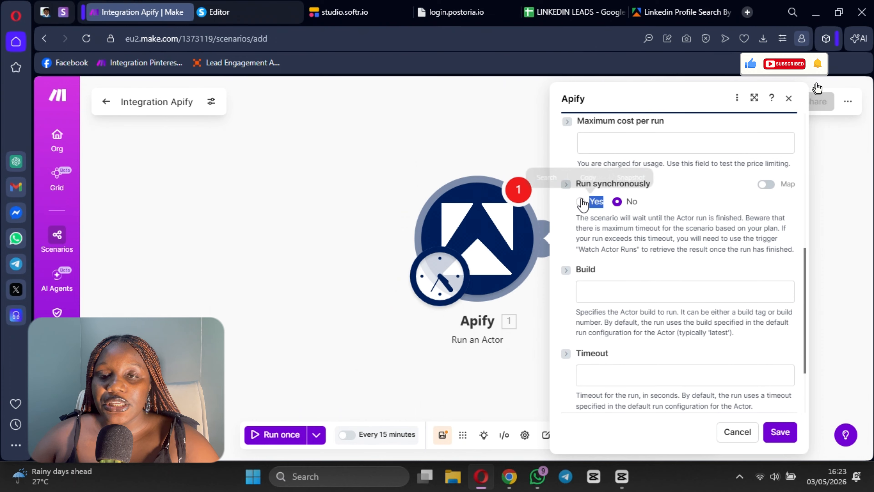
click(580, 201)
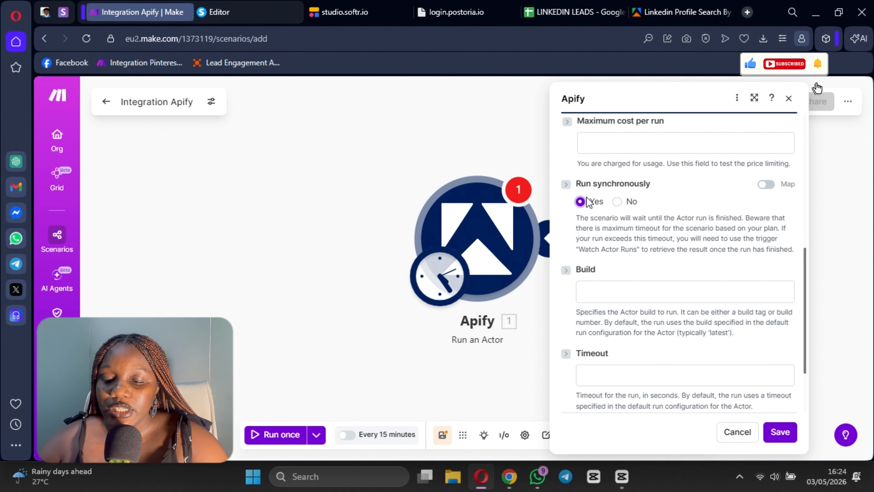
click(780, 432)
click(444, 434)
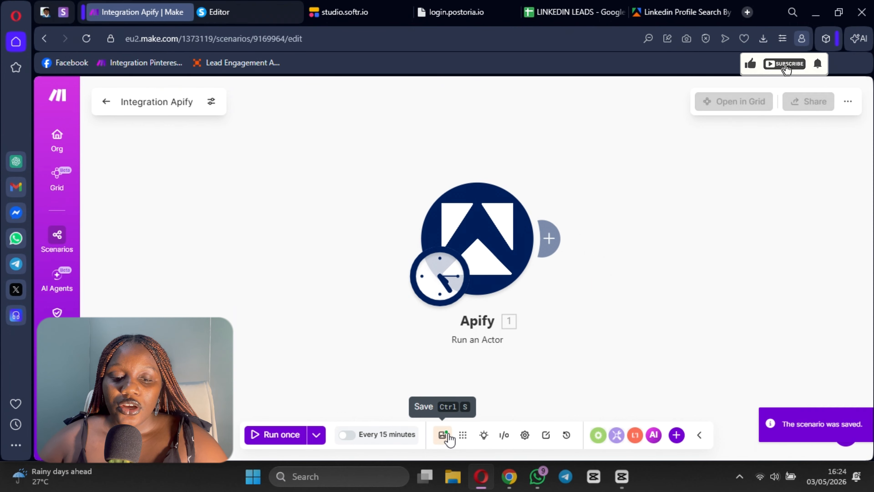
Step: Run the scenario once and inspect the Apify module's input and output bundles
drag(522, 368, 338, 371)
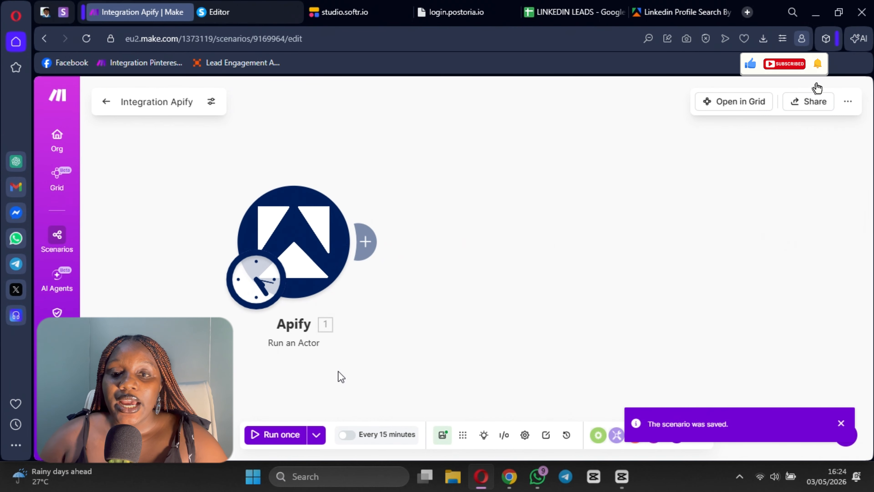
click(280, 434)
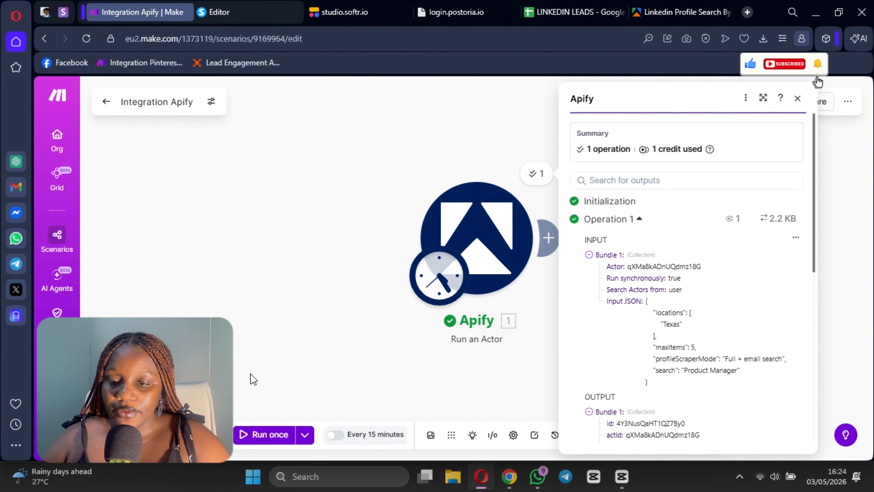
scroll(688, 327, down, 7)
scroll(661, 333, up, 3)
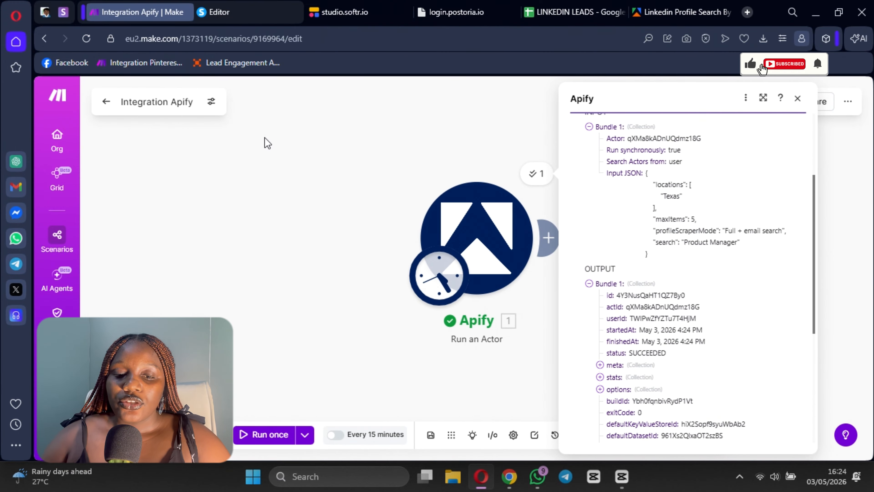
click(309, 186)
Step: Add an Apify Get Dataset Items module after the Run an Actor module
drag(321, 213, 169, 227)
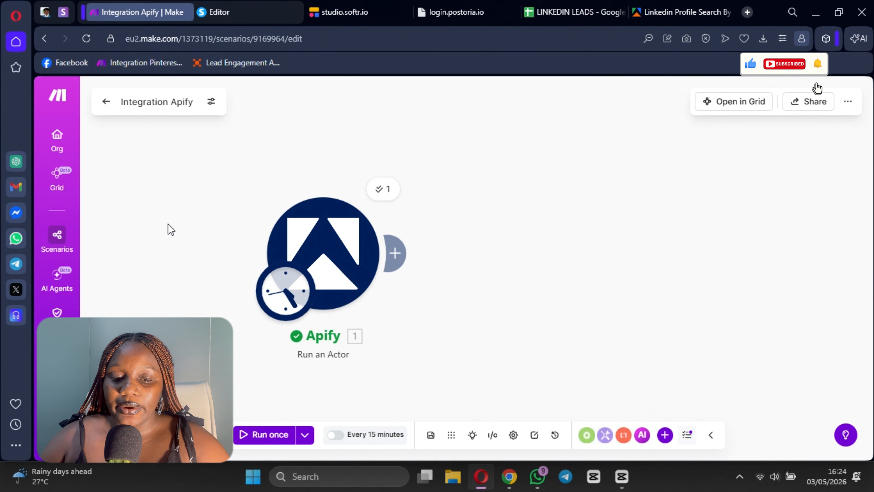
click(392, 255)
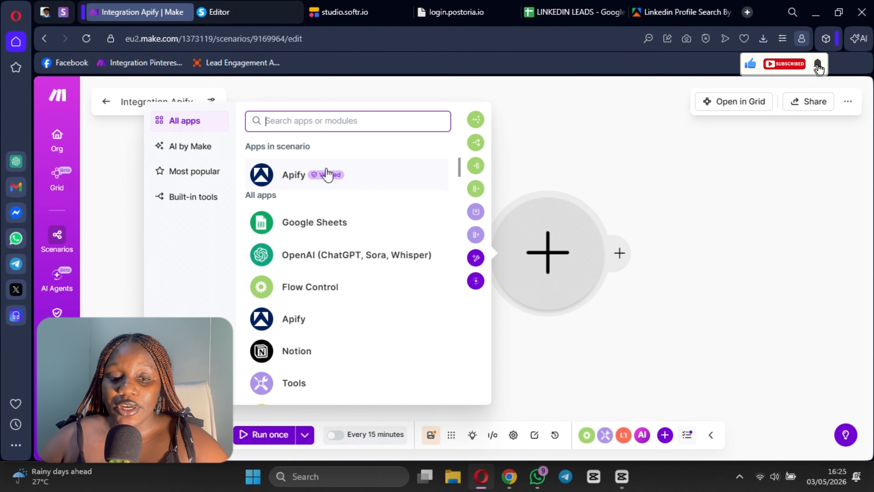
click(289, 177)
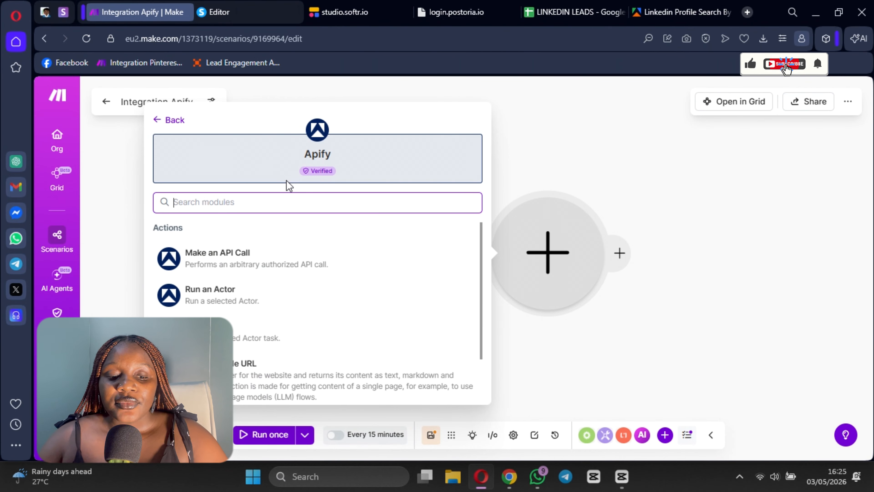
scroll(217, 383, down, 2)
click(216, 387)
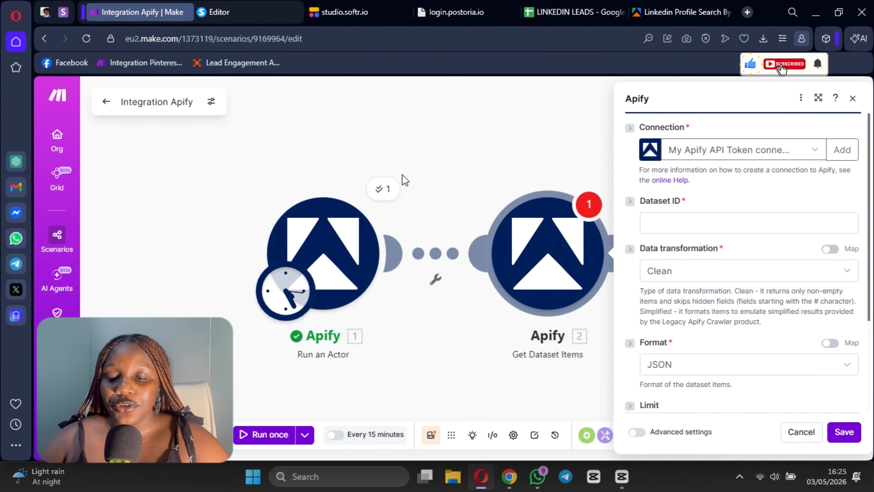
Step: Map the Dataset ID to the default dataset under storageIds from the Run an Actor output
click(708, 221)
scroll(519, 296, down, 5)
scroll(520, 296, down, 8)
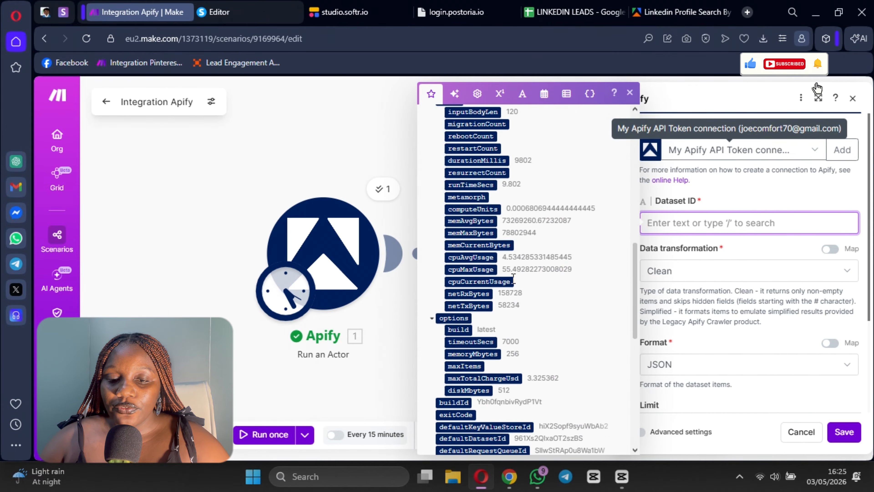
scroll(450, 245, down, 4)
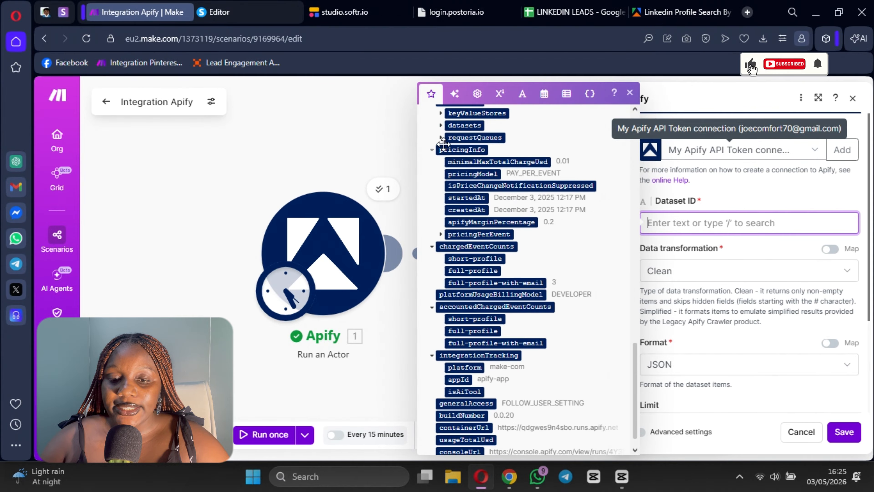
scroll(447, 193, up, 2)
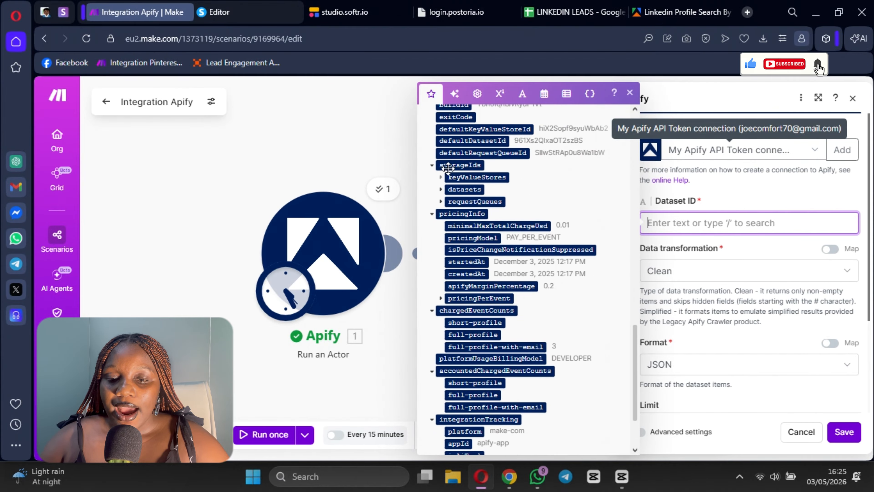
click(443, 190)
click(483, 203)
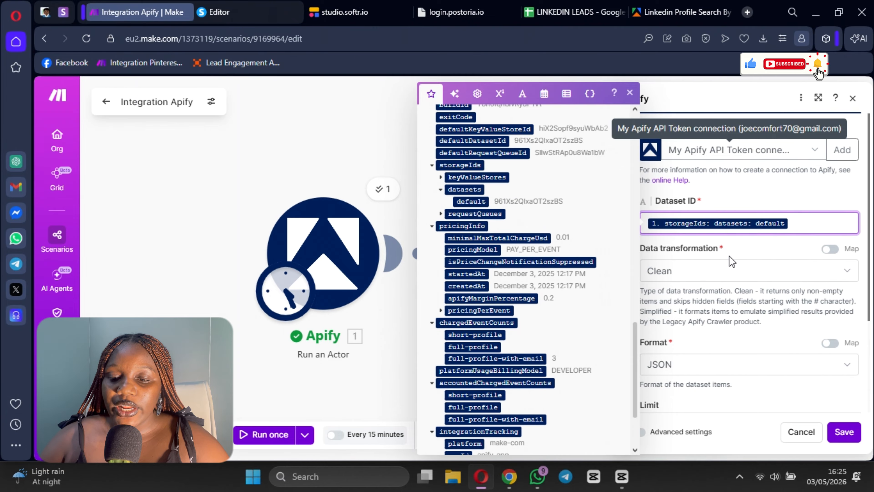
click(718, 204)
Step: Check the remaining Get Dataset Items settings, and save the module and the scenario
scroll(726, 261, down, 4)
scroll(861, 457, down, 1)
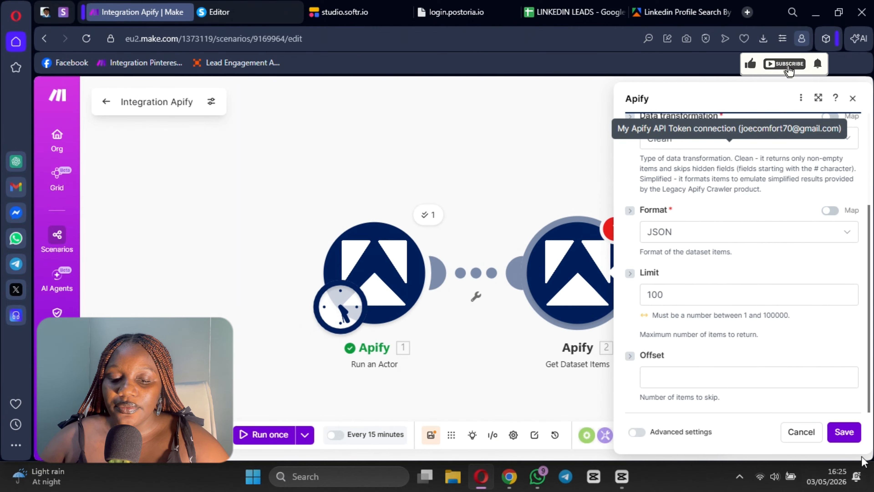
click(844, 430)
click(431, 434)
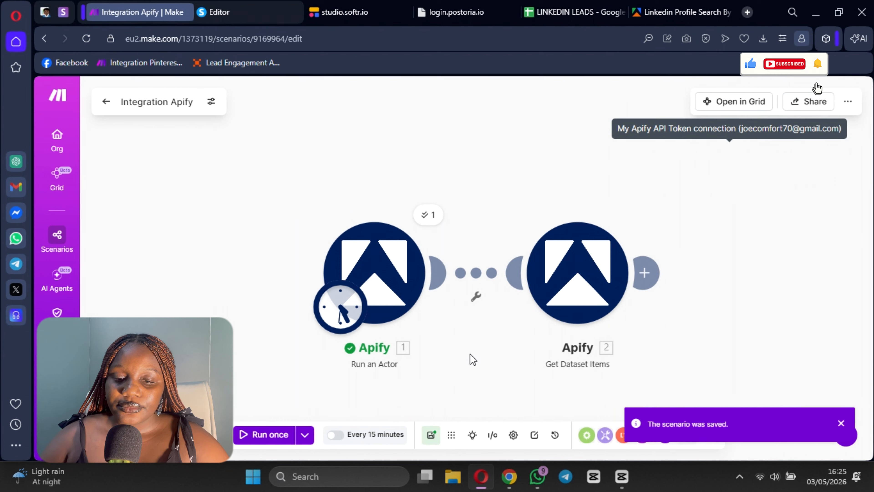
Step: Add an OpenAI Generate a completion module after the Get Dataset Items module
scroll(470, 360, down, 2)
drag(470, 359, 295, 306)
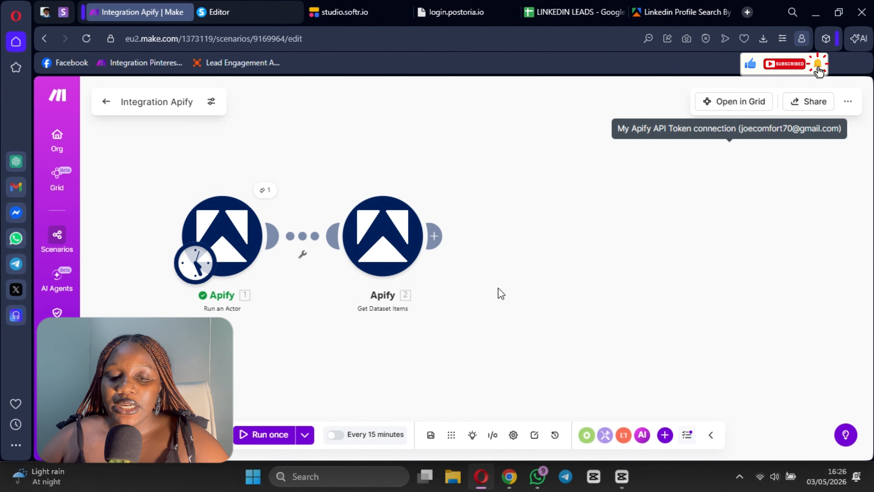
click(434, 236)
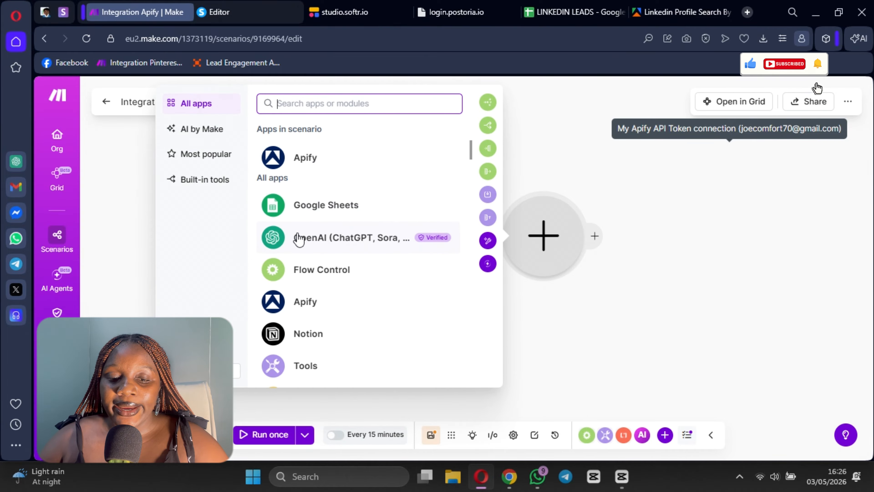
click(299, 242)
scroll(273, 306, down, 5)
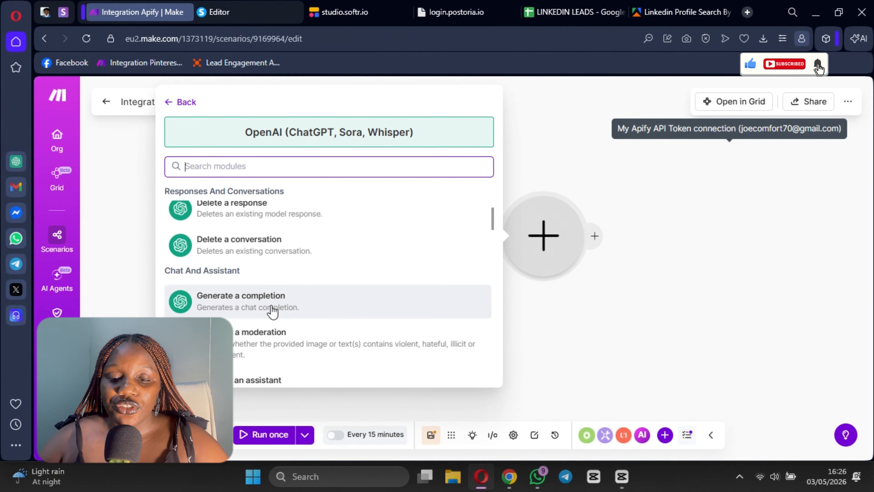
click(254, 241)
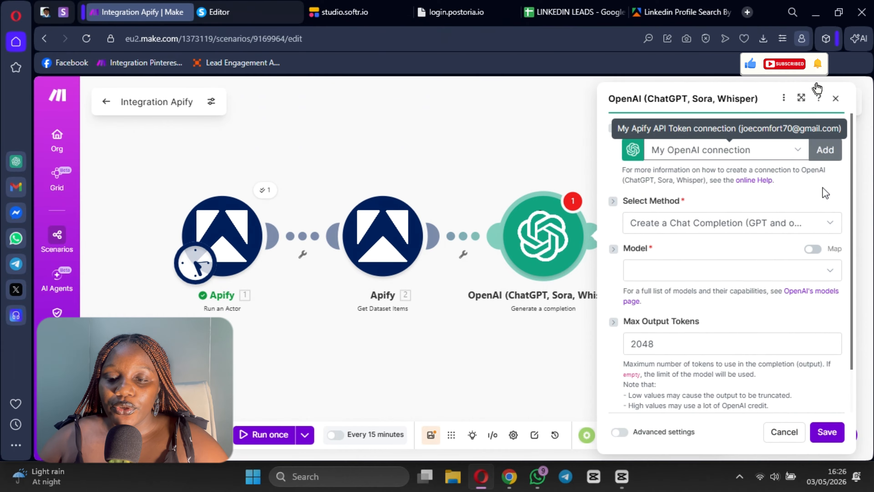
Step: View the new OpenAI connection form and close it, and set the completion model to o4-mini (system)
click(825, 150)
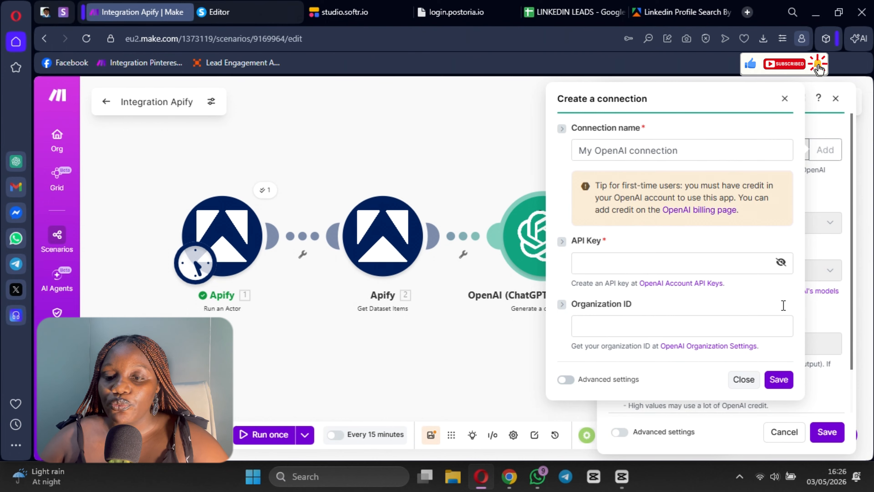
click(785, 100)
scroll(668, 209, down, 2)
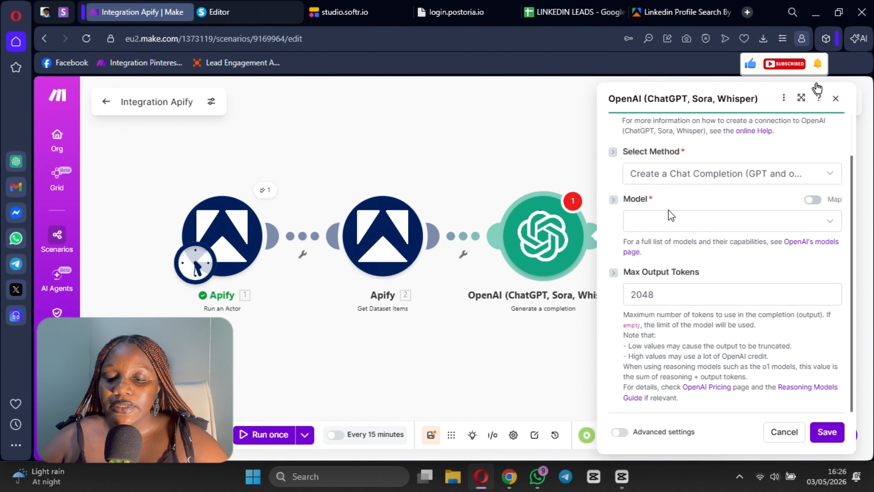
click(662, 224)
scroll(665, 327, down, 8)
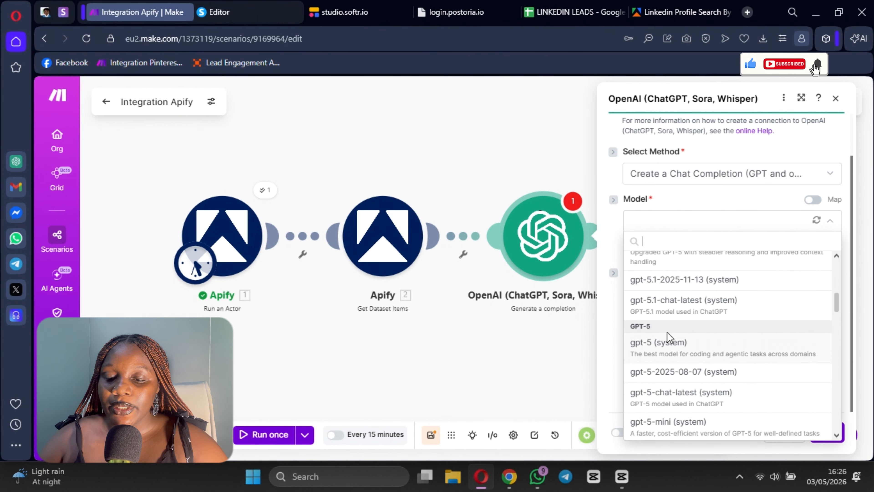
scroll(663, 355, down, 5)
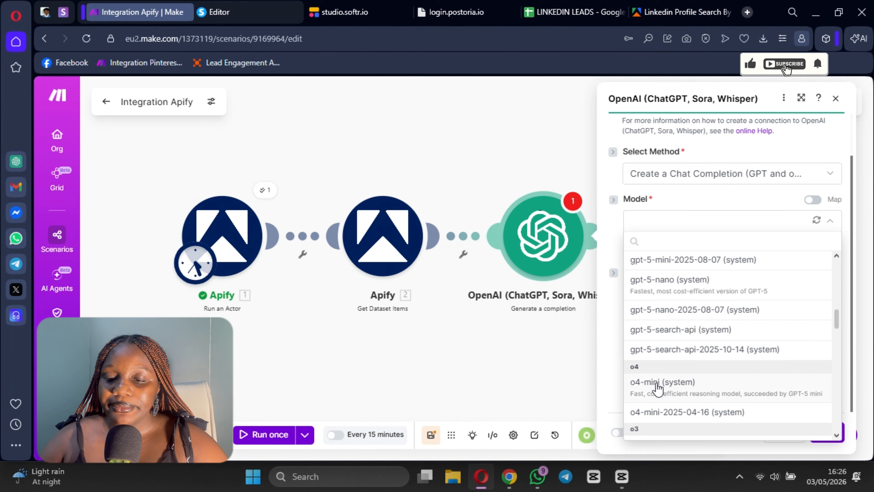
click(657, 385)
Step: Add a first message to the completion and set its role to Developer / System
scroll(655, 231, down, 3)
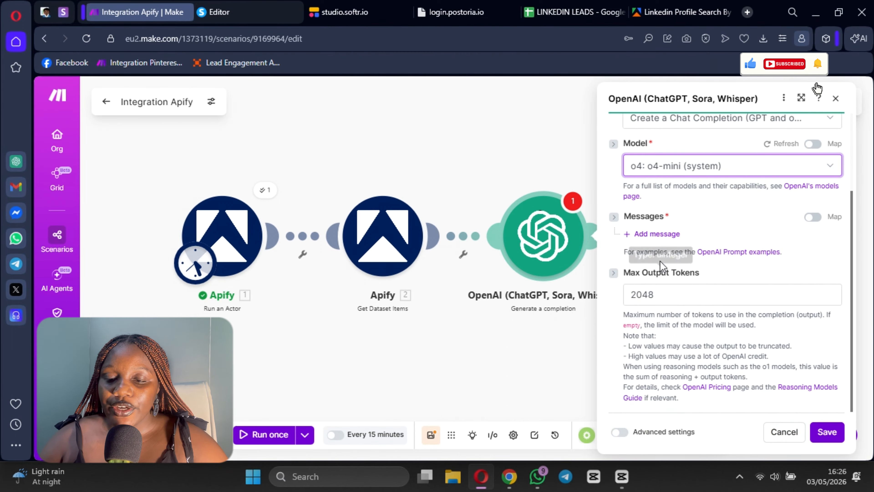
click(659, 235)
click(703, 278)
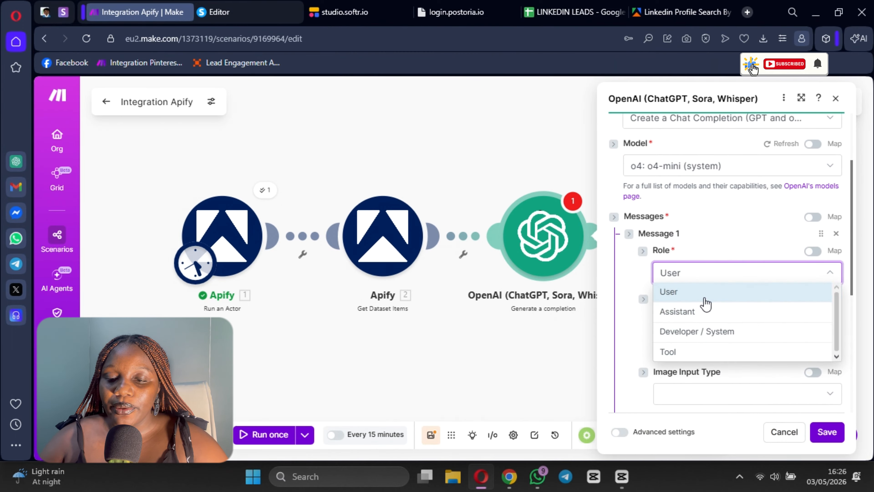
click(704, 331)
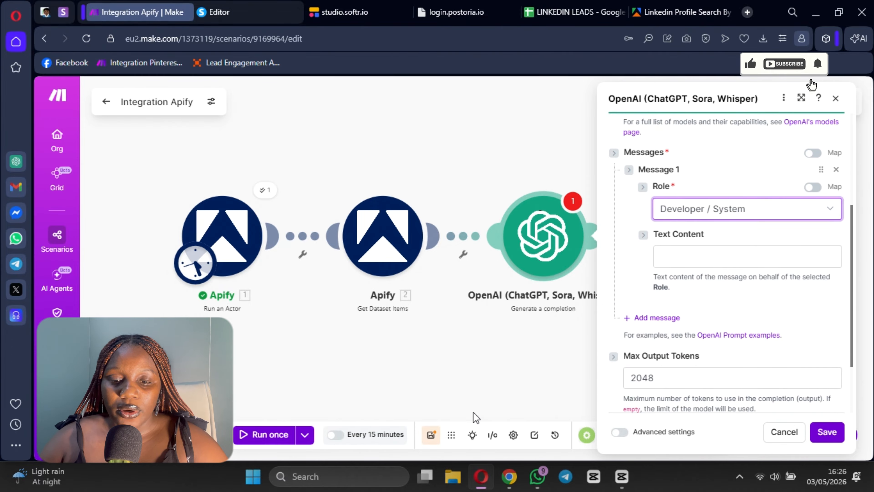
Step: Switch to the Gemini chat in Chrome and copy the "Candidate Scorecard" user prompt
click(510, 477)
scroll(750, 257, up, 3)
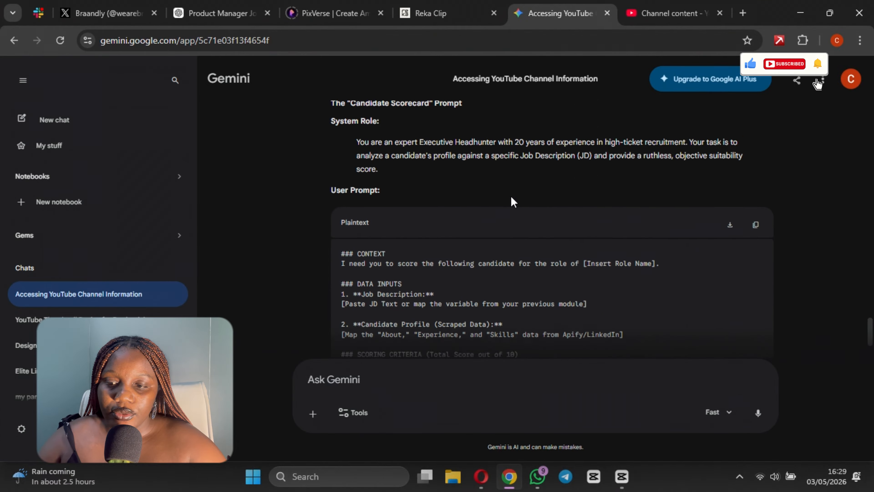
click(756, 233)
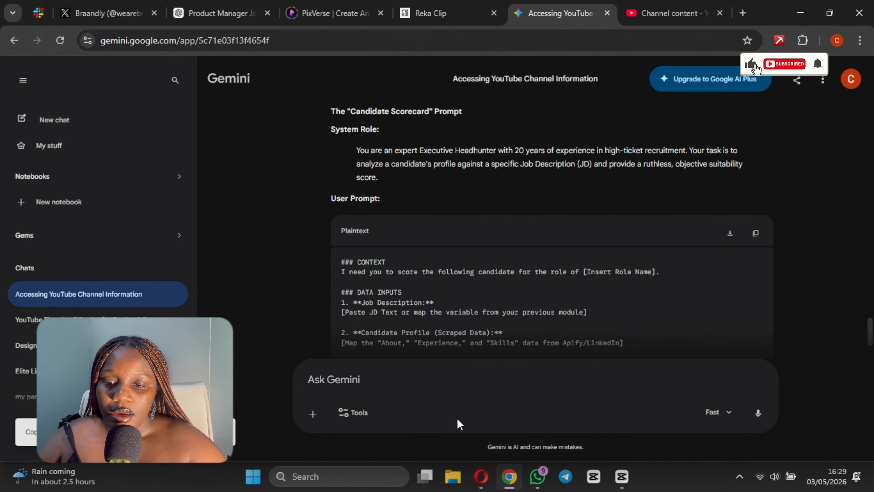
Step: Return to the Make scenario and replace the JSON in Message 1's text content with the candidate scoring prompt
click(480, 477)
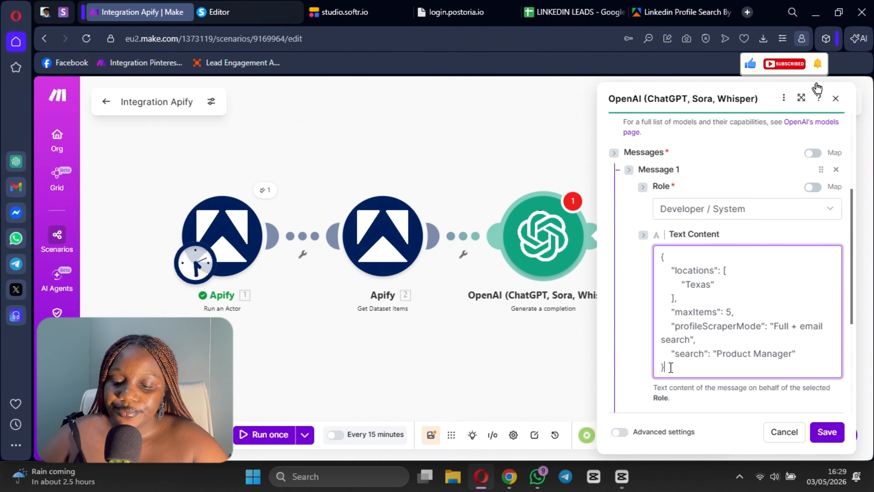
drag(666, 367, 637, 260)
key(BackSpace)
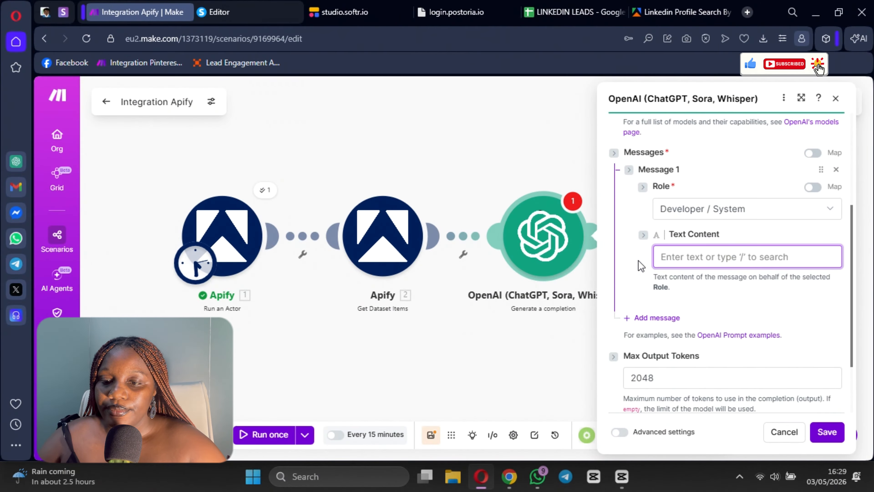
key(ctrl+v)
Step: Read through the scoring prompt and delete the "candidate_name" line from its output format keys
scroll(759, 313, down, 10)
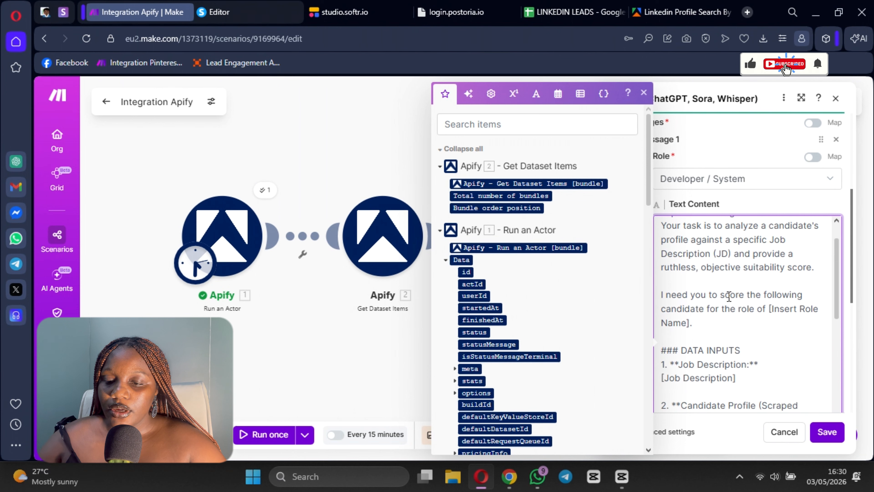
scroll(714, 334, down, 10)
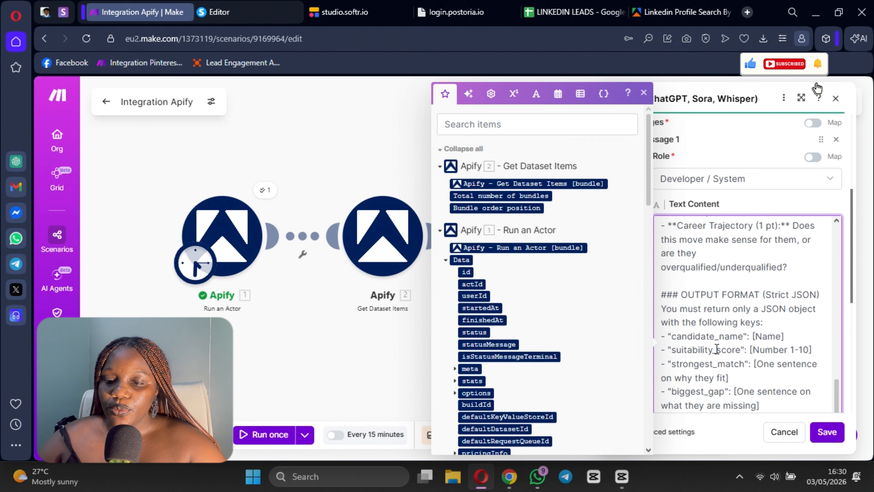
scroll(705, 284, up, 10)
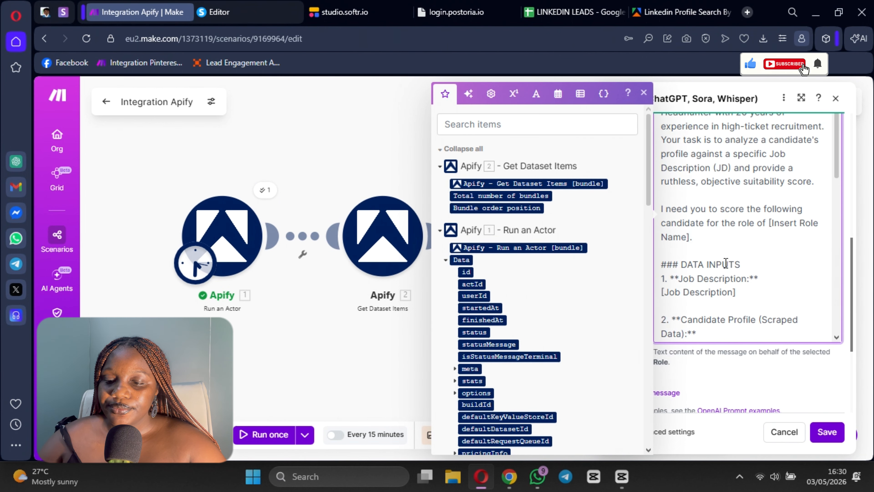
scroll(723, 274, down, 3)
scroll(727, 270, down, 8)
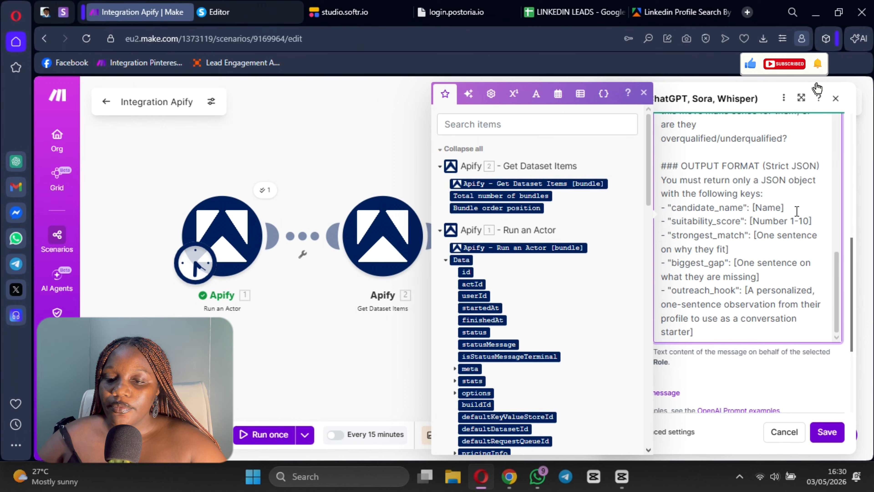
drag(797, 211, 671, 209)
key(BackSpace)
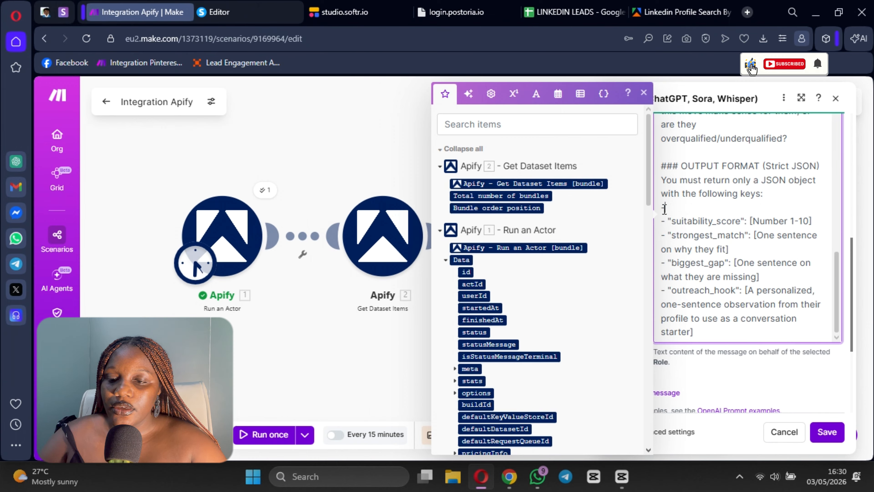
key(Delete)
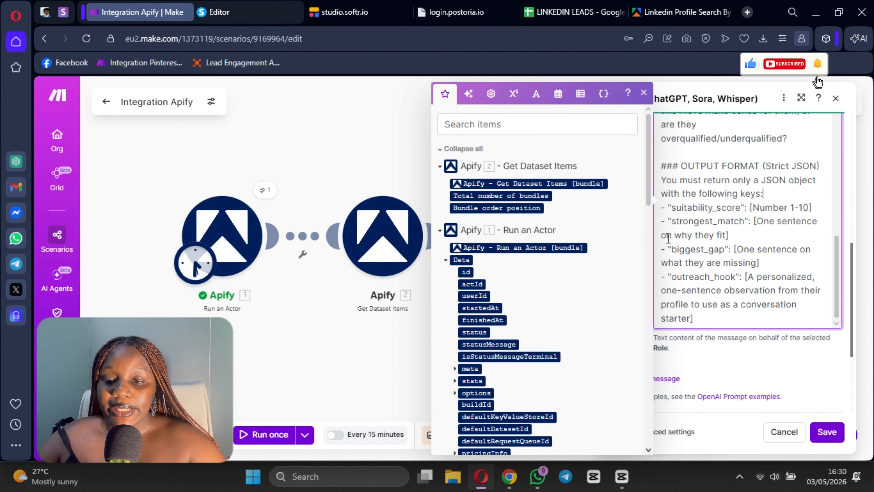
Step: Add a second message with the User role and fill its text content with the "1. **Job Description:" heading from Message 1
scroll(765, 214, down, 2)
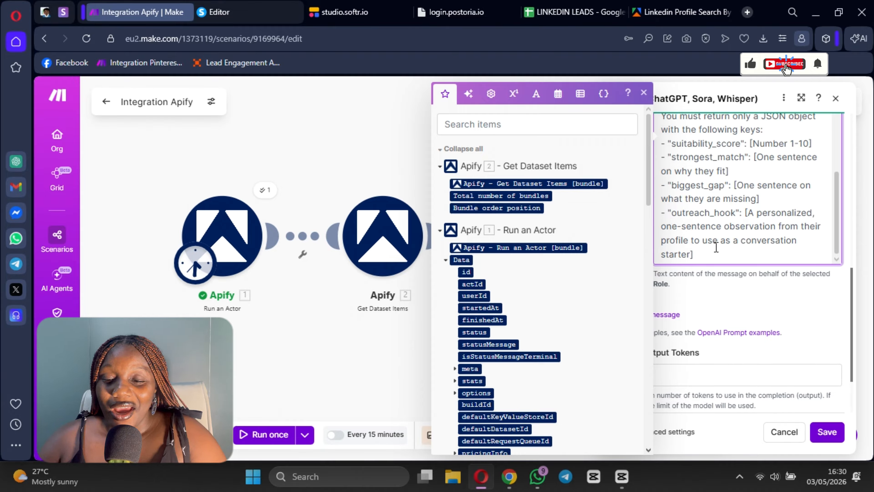
click(679, 315)
scroll(730, 207, up, 15)
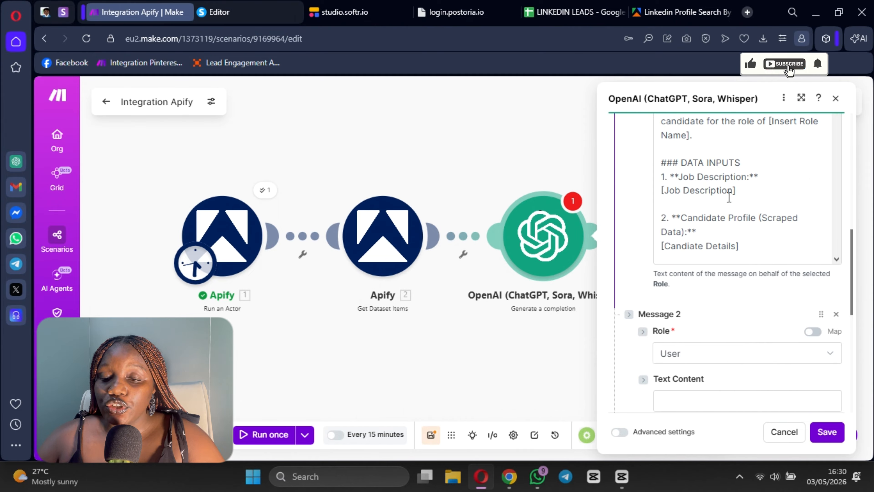
scroll(706, 183, down, 2)
scroll(754, 179, up, 2)
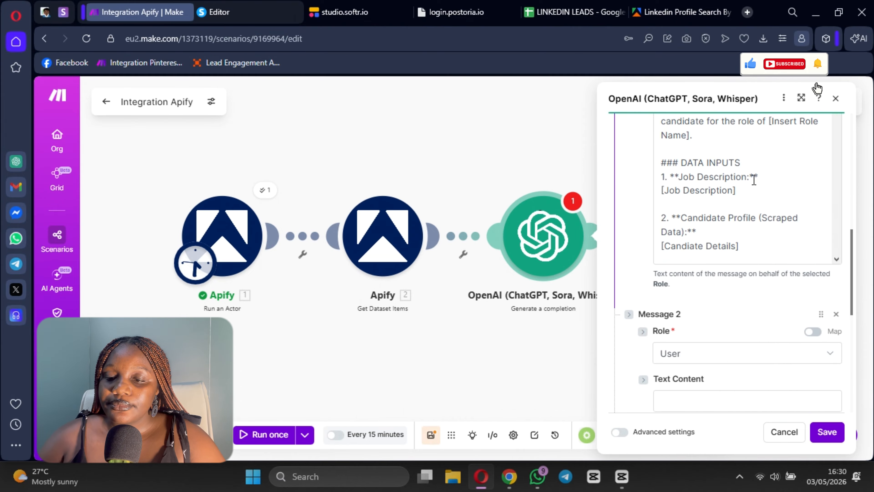
drag(754, 178, 772, 178)
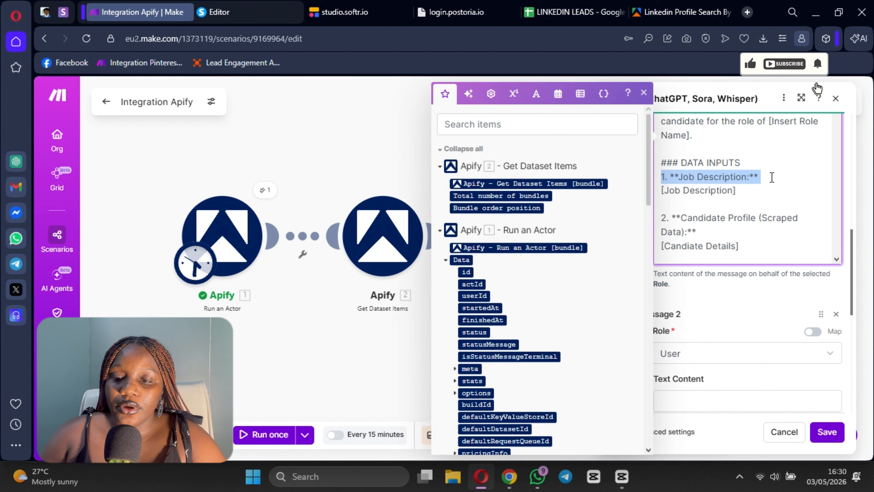
scroll(772, 183, down, 2)
click(743, 287)
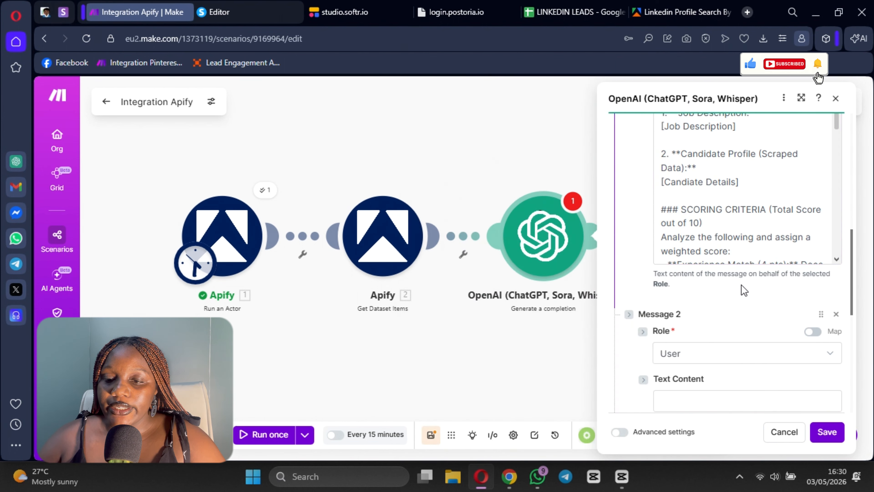
scroll(726, 282, down, 6)
scroll(702, 214, up, 3)
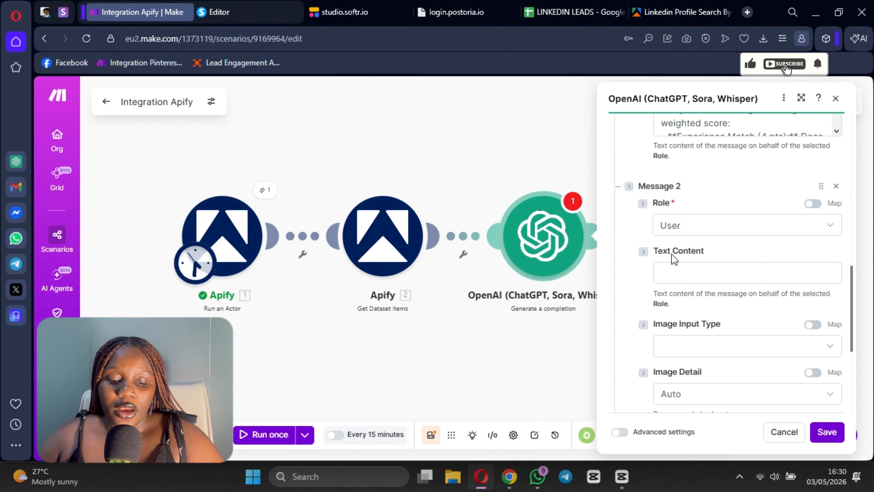
click(688, 275)
key(ctrl+v)
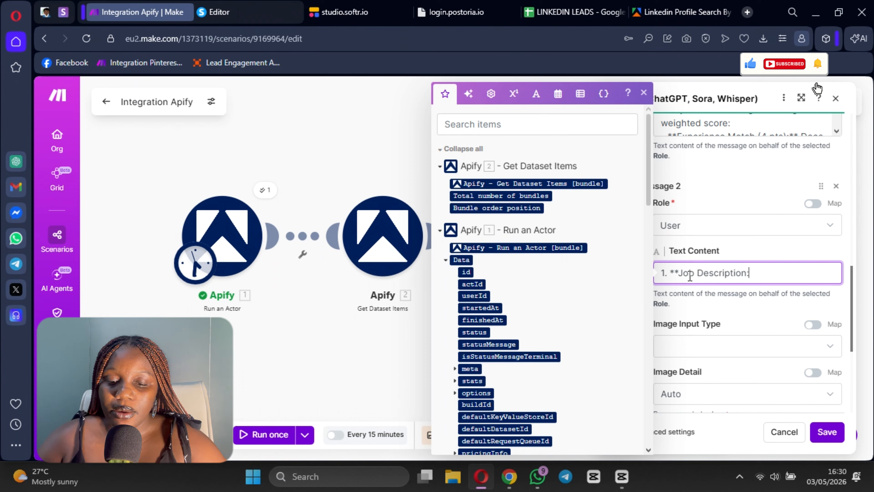
Step: Switch to the ChatGPT chat in Chrome and copy the full job description from Job Title through the Equal Opportunity Statement
click(510, 477)
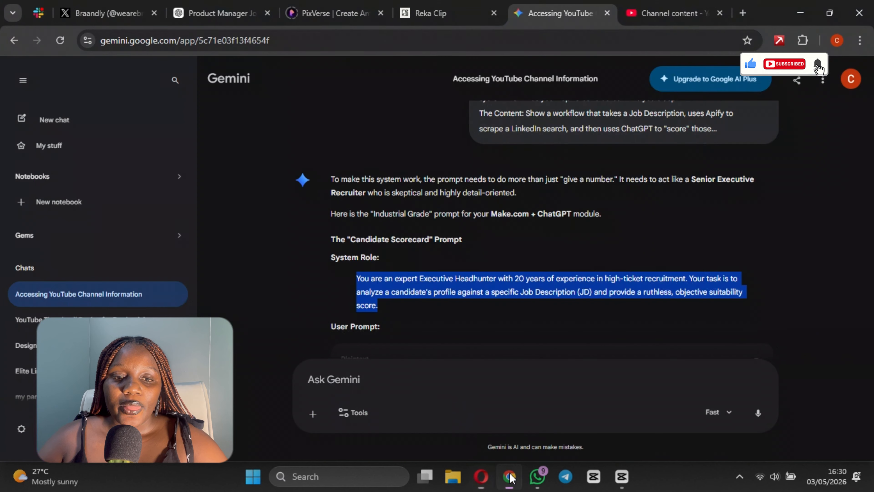
click(208, 20)
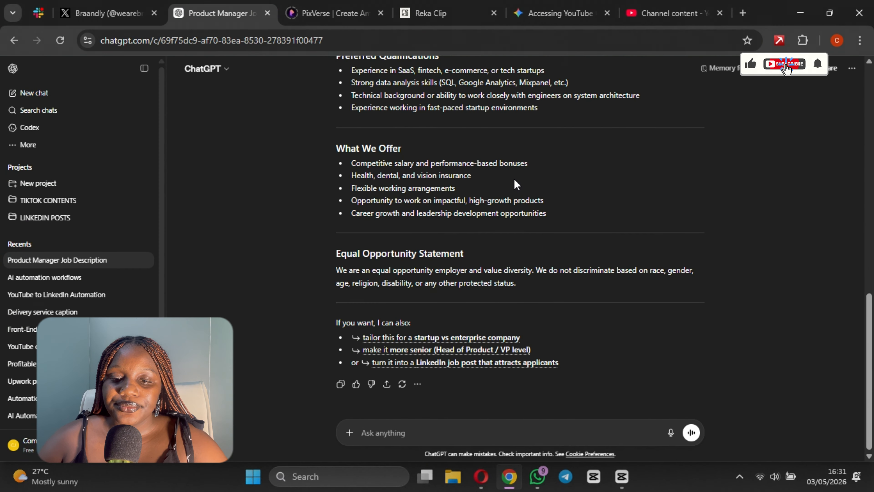
scroll(536, 169, up, 20)
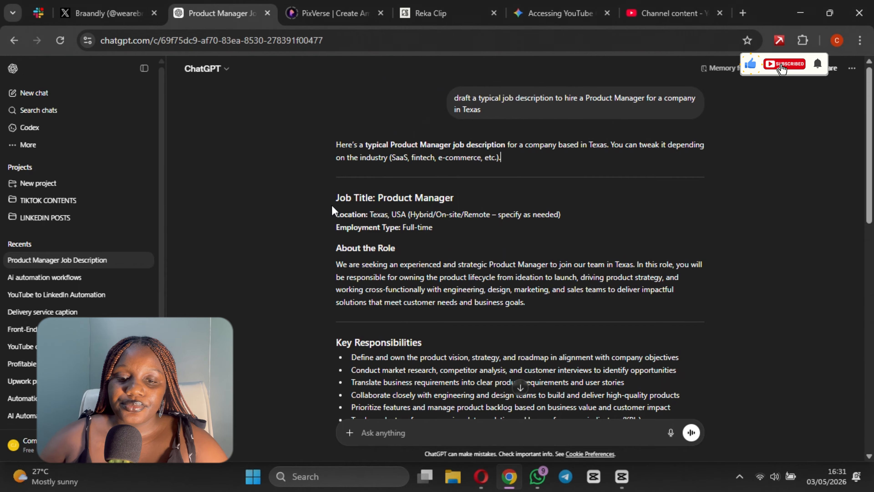
drag(337, 196, 581, 290)
scroll(523, 384, down, 15)
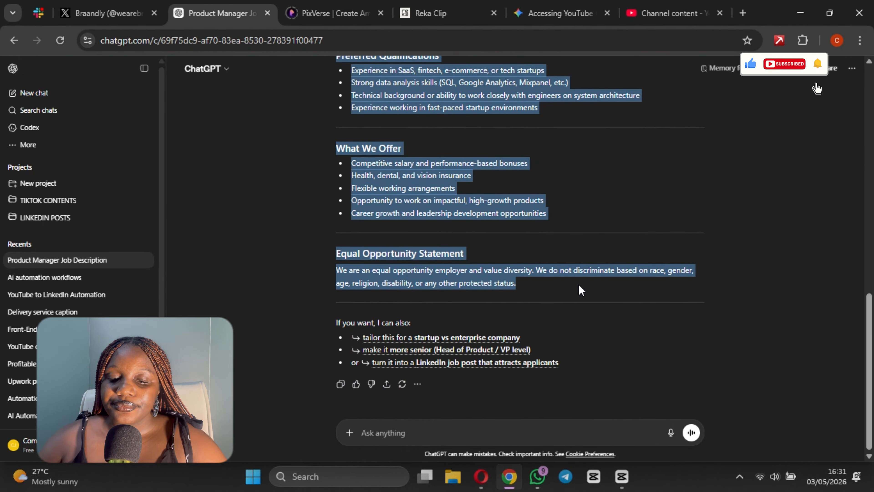
Step: Return to the Make scenario, paste the Product Manager job description under the heading in Message 2, and read it through
click(481, 476)
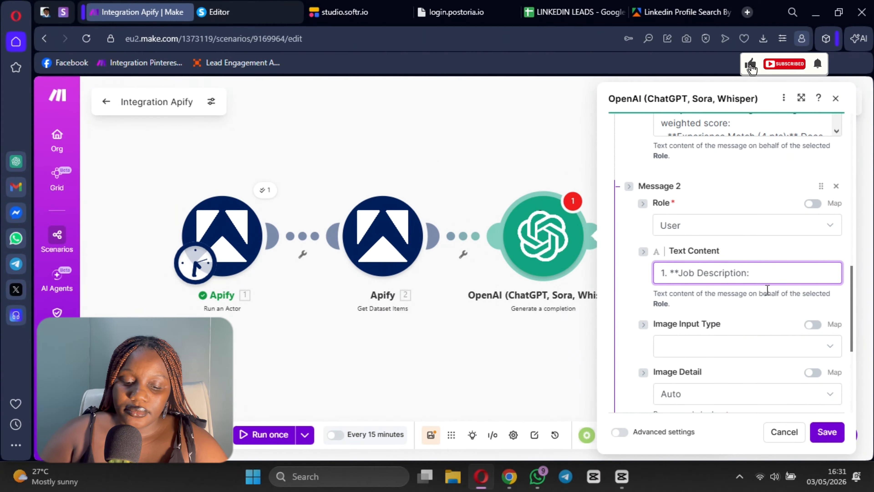
key(ctrl+v)
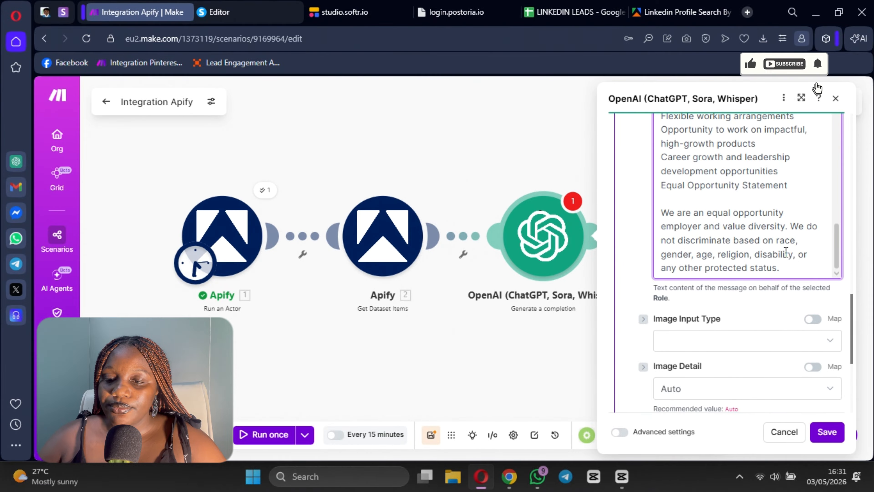
scroll(785, 252, up, 15)
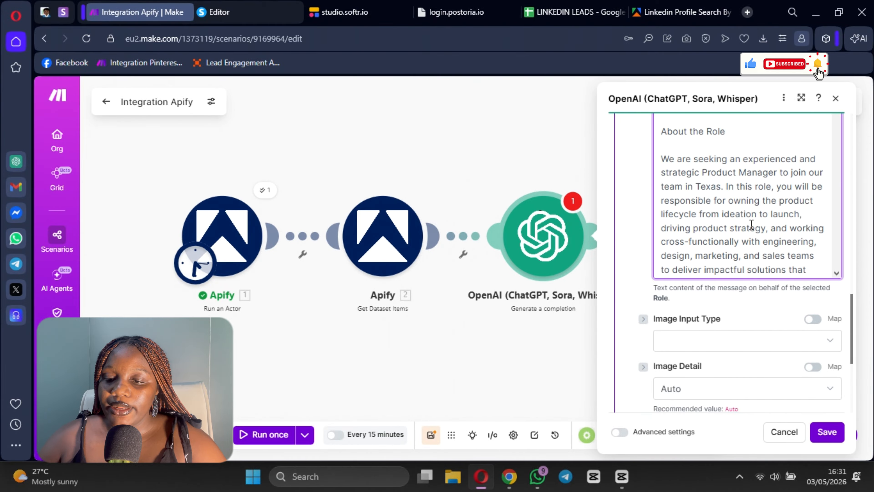
scroll(751, 224, down, 15)
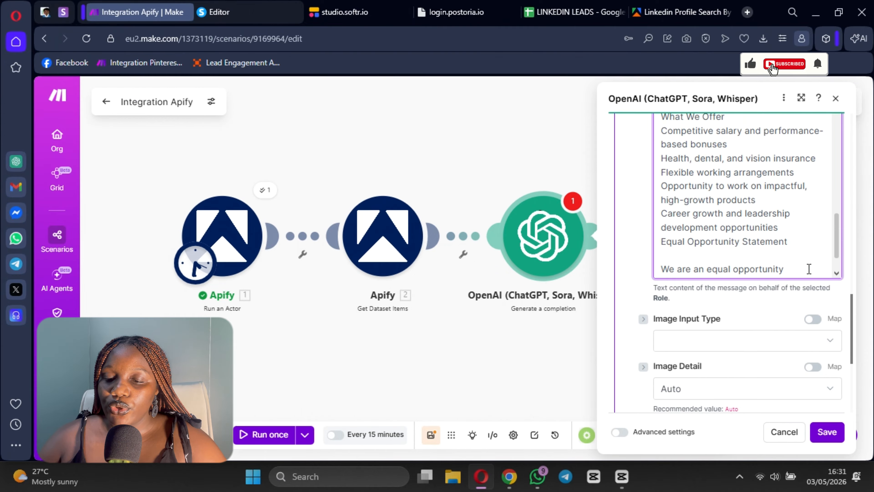
scroll(809, 269, down, 5)
scroll(757, 265, up, 10)
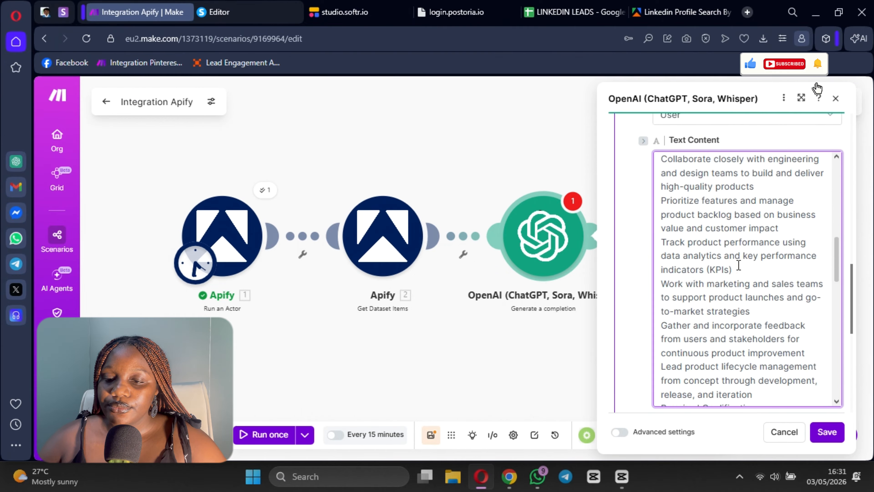
scroll(739, 265, up, 10)
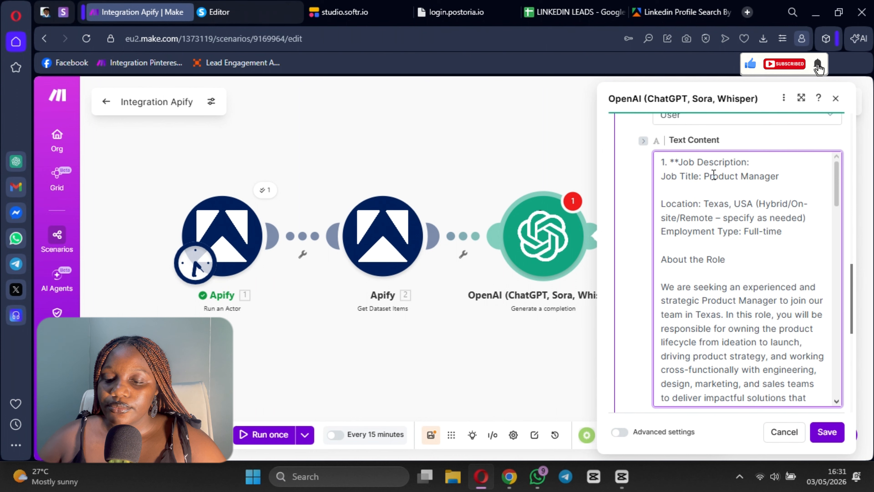
scroll(713, 174, down, 20)
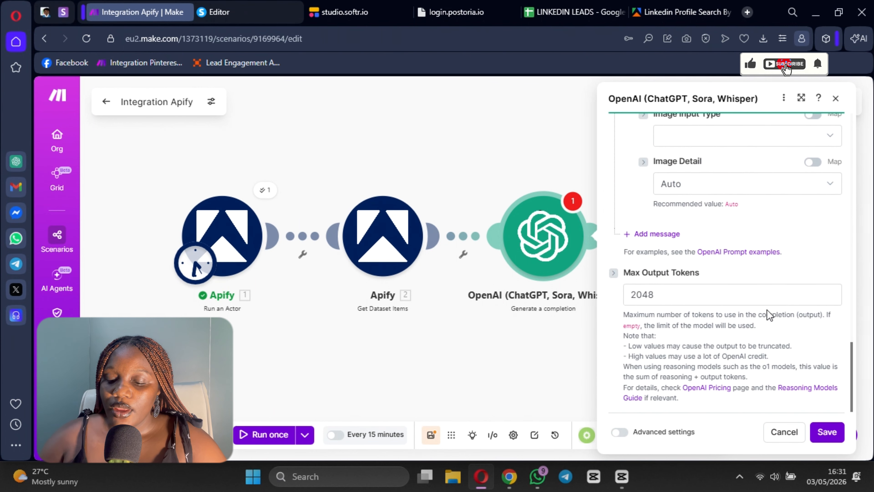
Step: Add a "Candidate Details:" heading after the job description in Message 2, then save the OpenAI module and the scenario
scroll(766, 310, up, 5)
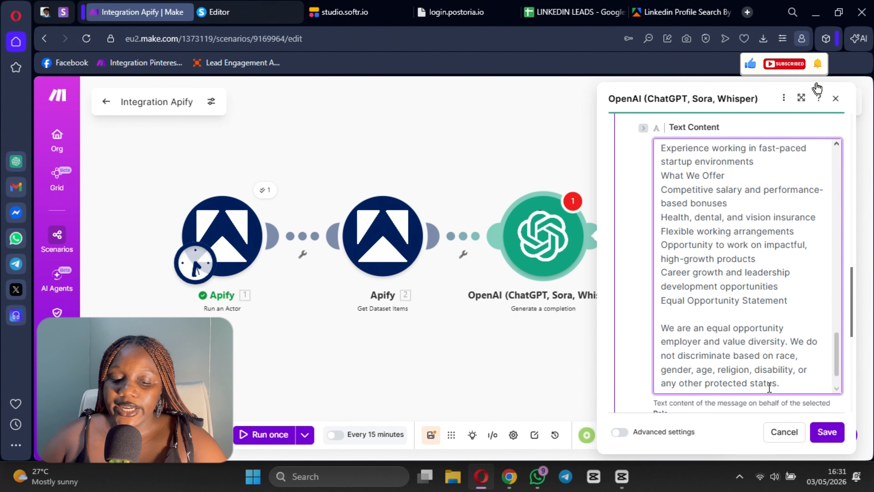
scroll(769, 265, down, 5)
text(Can)
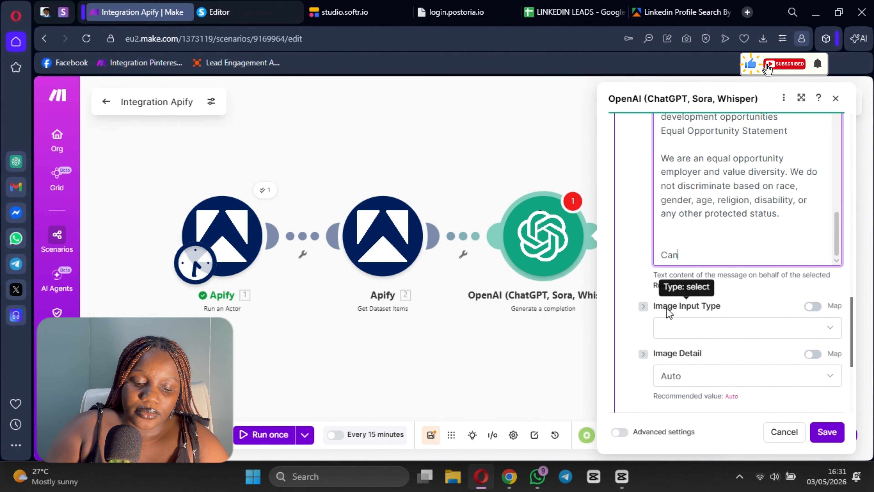
text(didare)
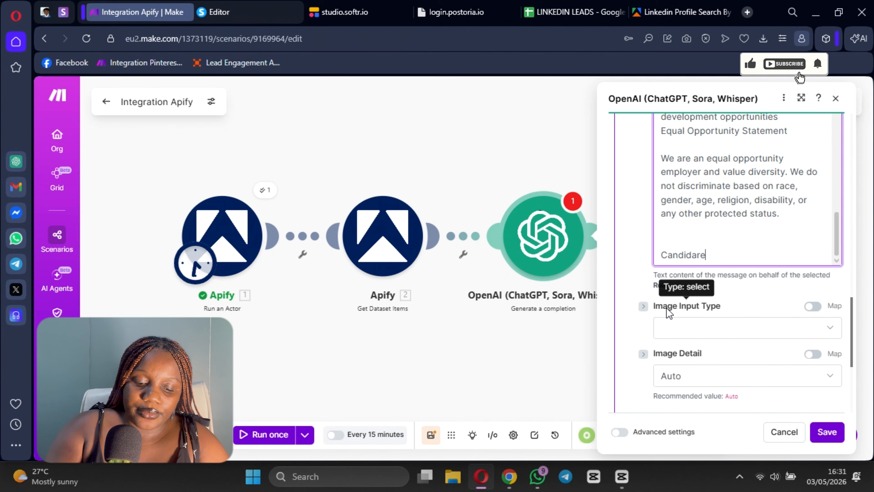
text( Details)
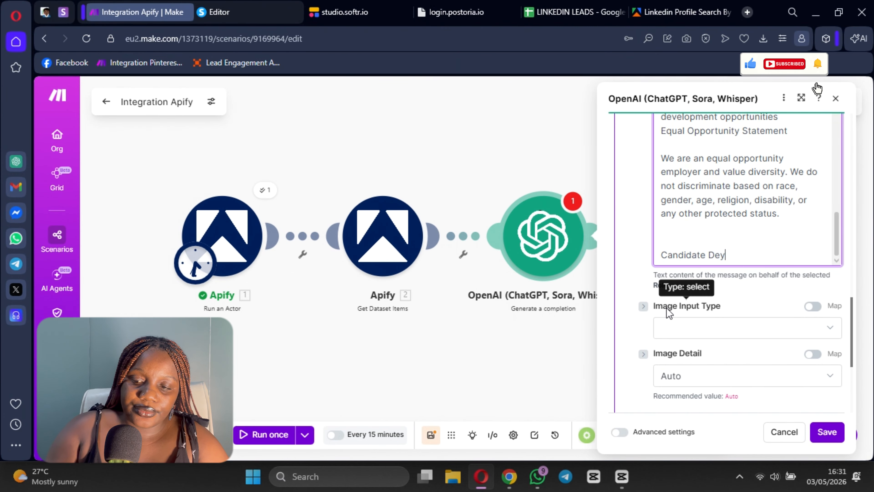
text(:)
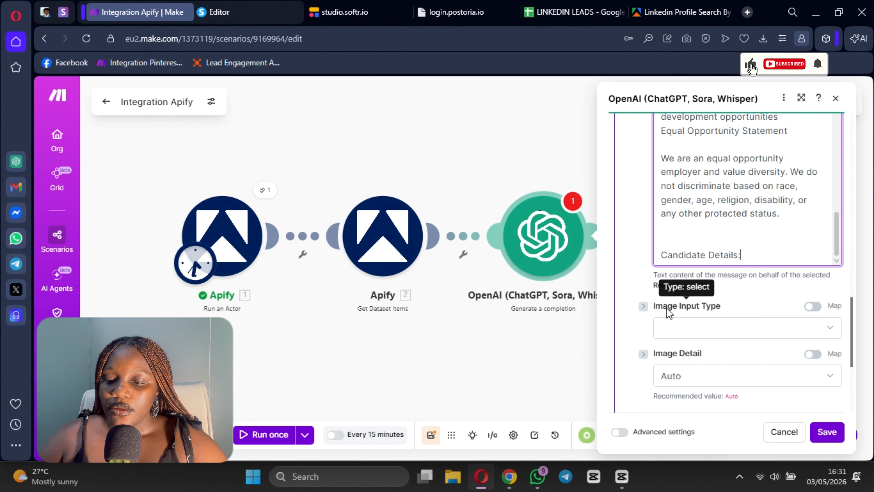
click(827, 432)
click(431, 434)
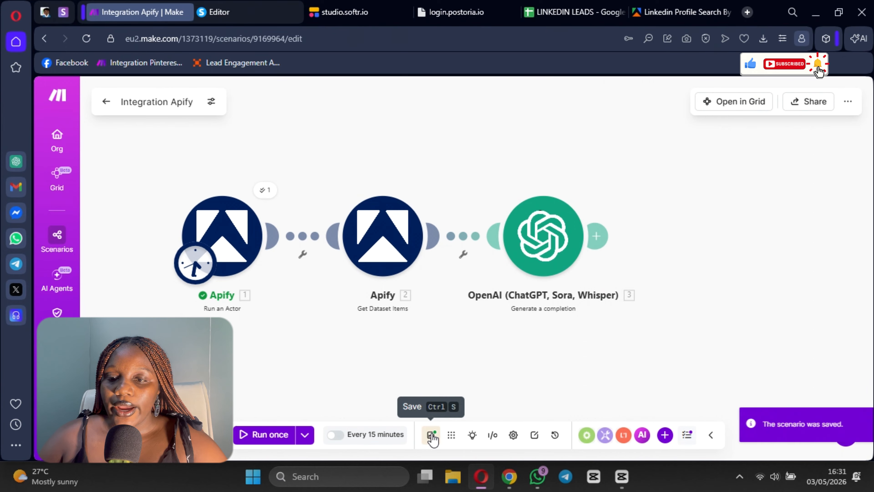
Step: Switch to the Apify console, open the most recent dataset in Storage, and copy its dataset ID
click(662, 8)
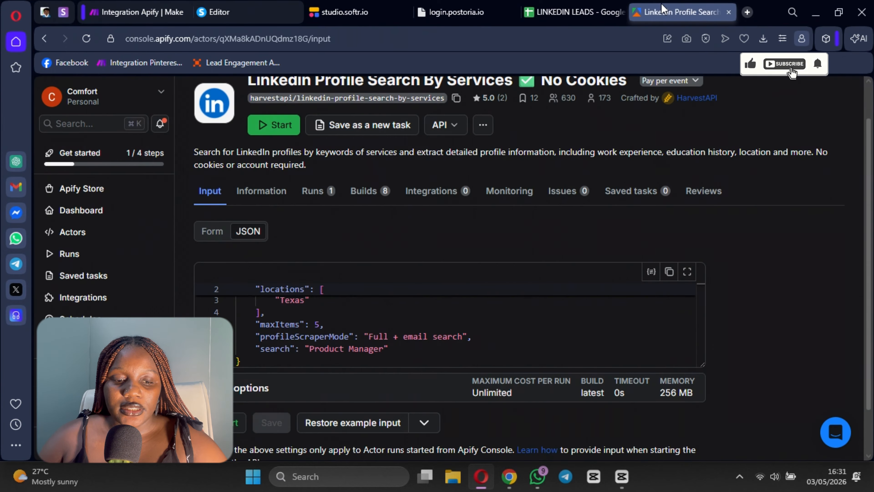
click(81, 305)
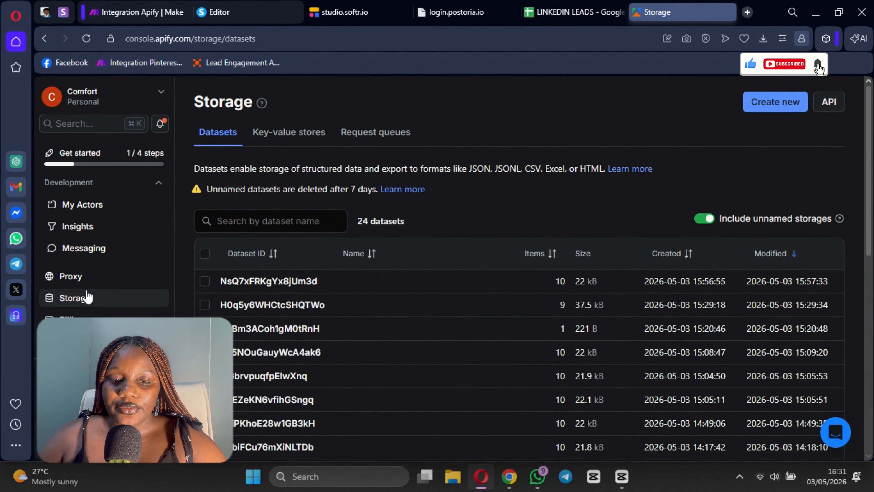
click(240, 282)
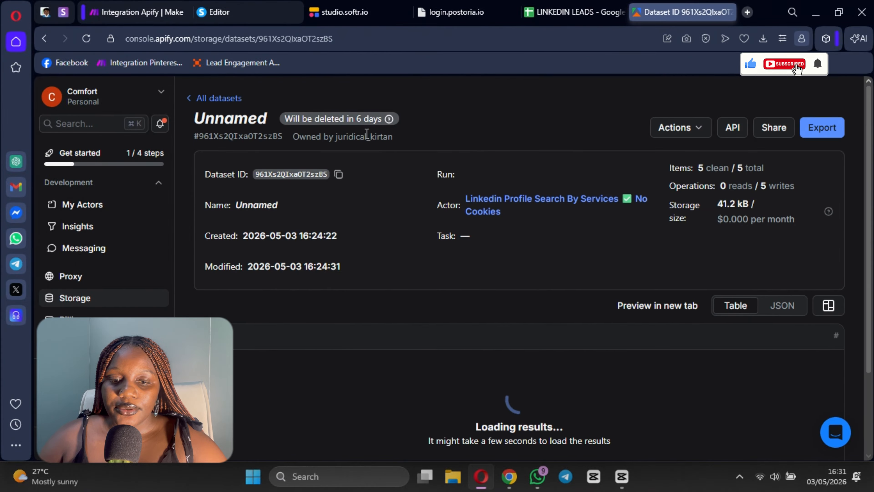
click(338, 174)
click(157, 11)
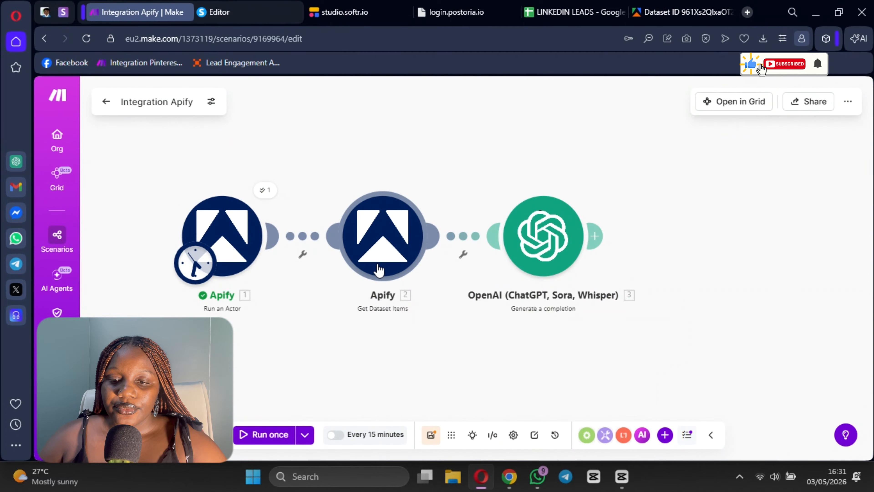
Step: In the Make scenario, run only the Get Dataset Items module, pasting the copied dataset ID as the default dataset
click(382, 238)
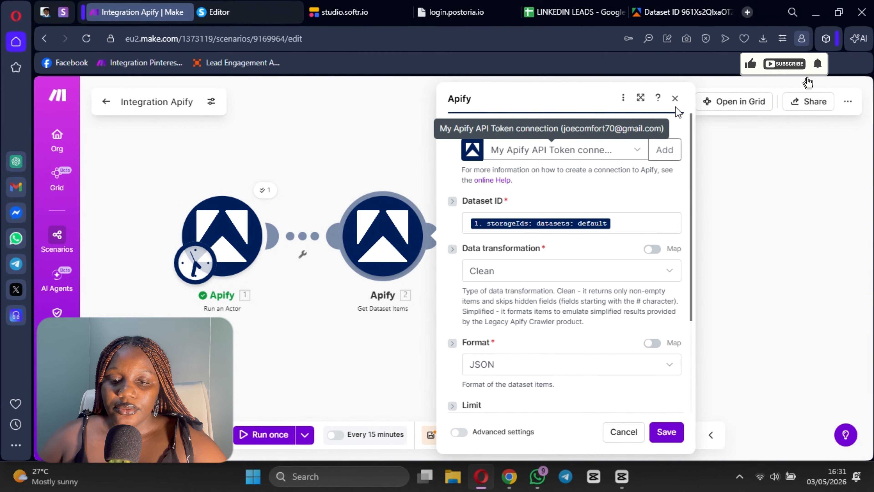
right_click(384, 255)
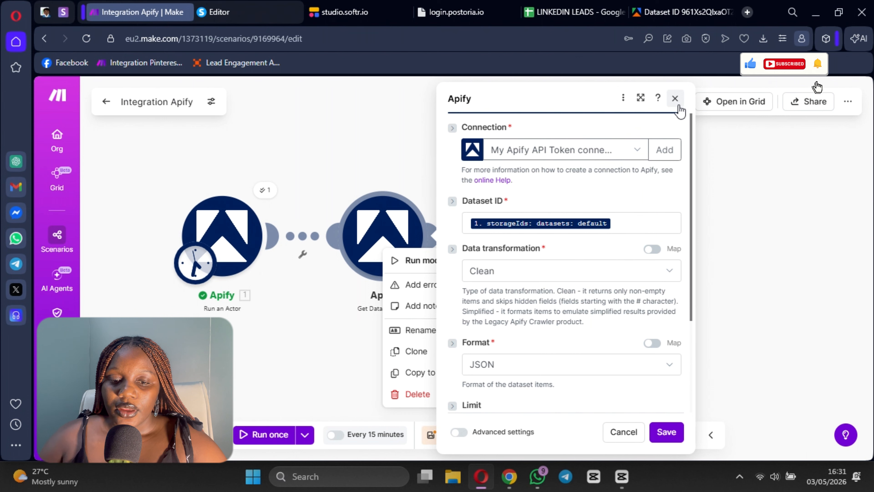
click(675, 98)
right_click(333, 246)
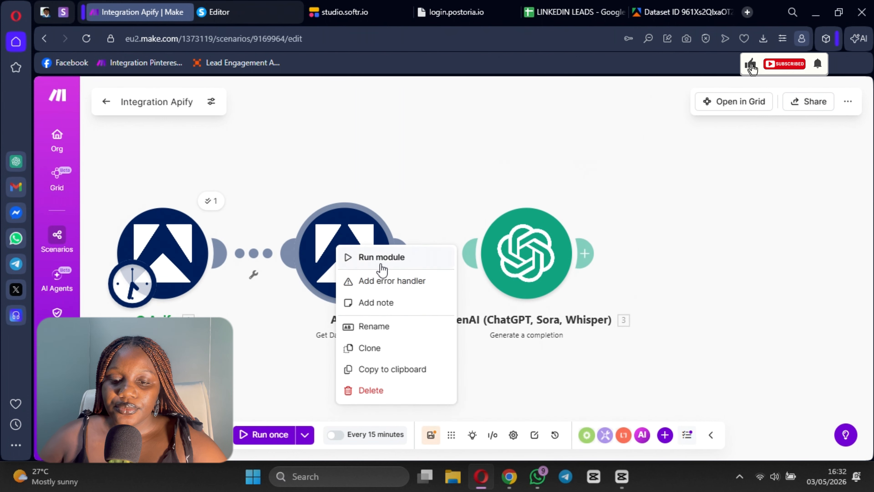
click(379, 257)
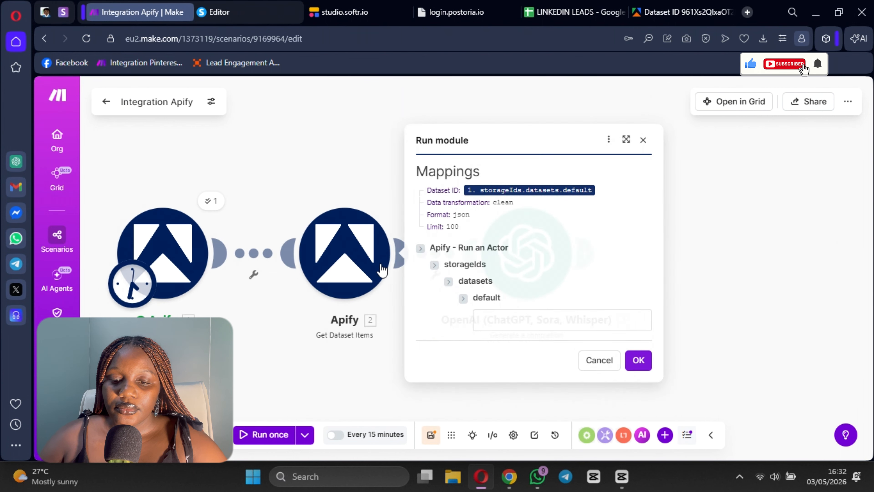
click(510, 323)
key(ctrl+v)
click(638, 360)
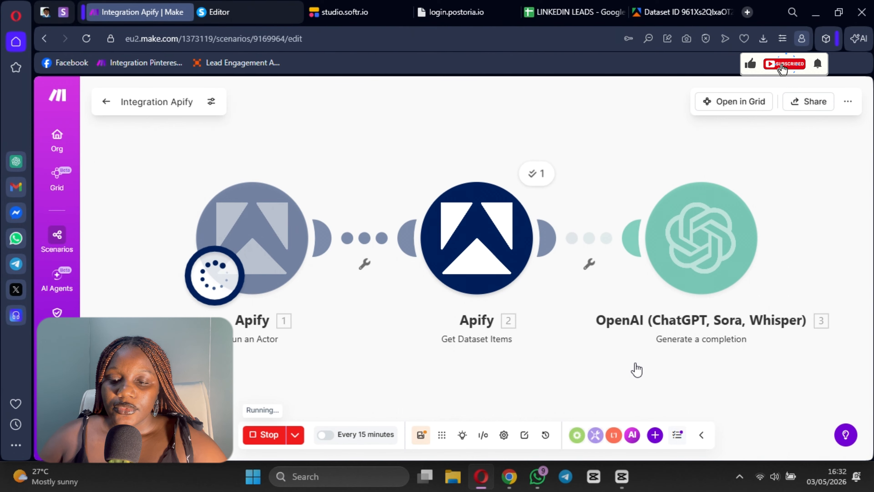
click(423, 151)
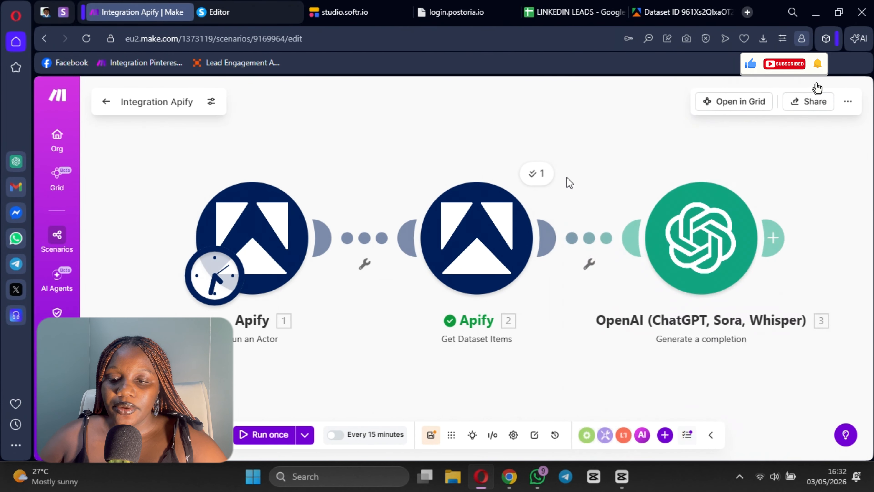
Step: Reopen the OpenAI module's Message 2 text content and examine the Get Dataset Items fields available for mapping, including the parsed location
click(715, 268)
scroll(493, 283, down, 2)
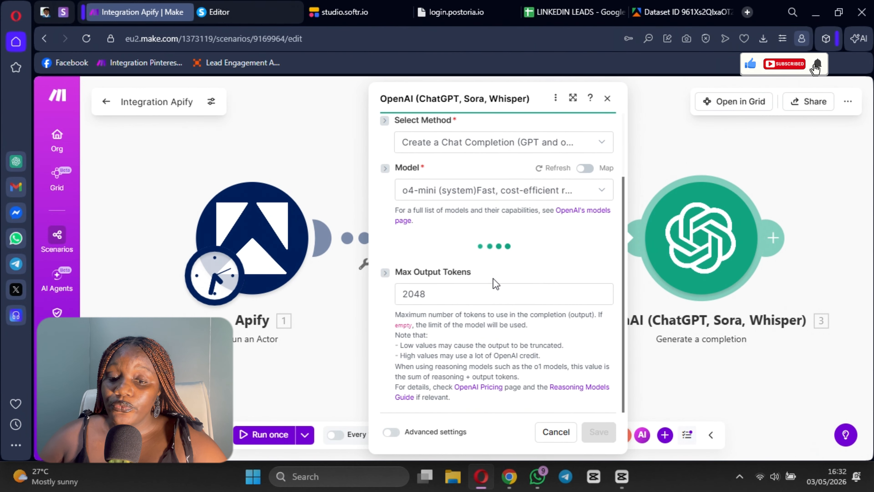
scroll(470, 300, down, 10)
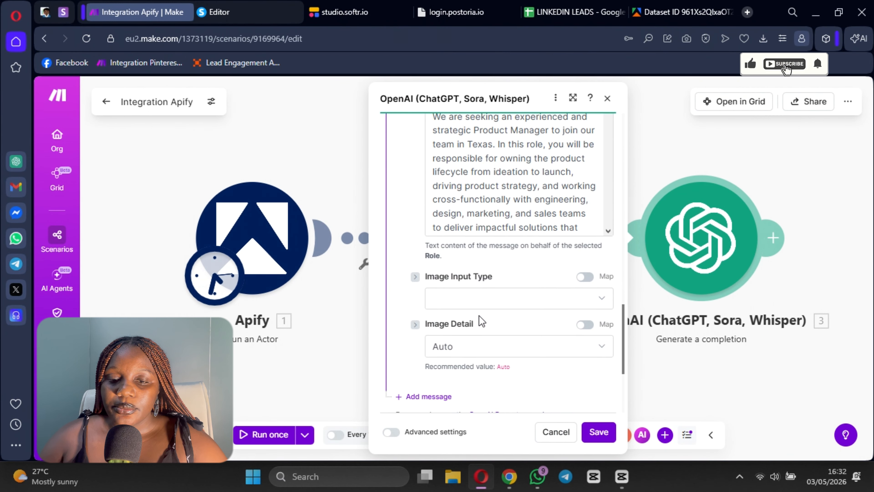
scroll(496, 163, down, 10)
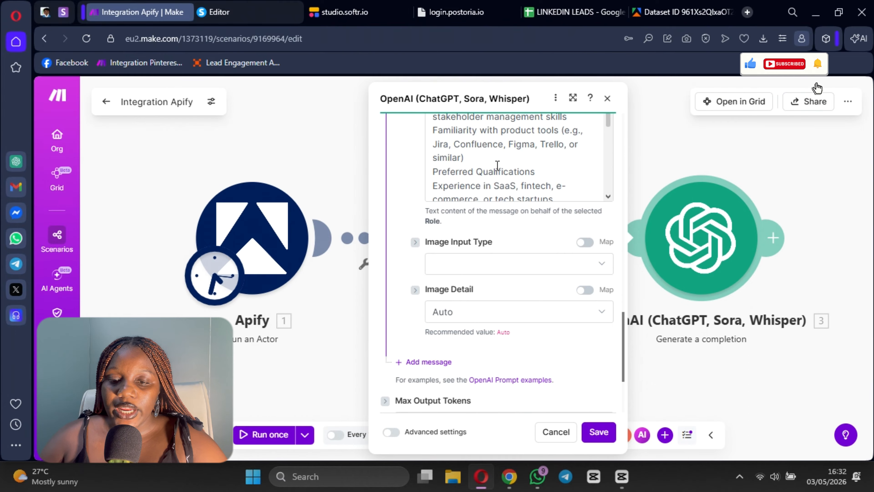
click(527, 186)
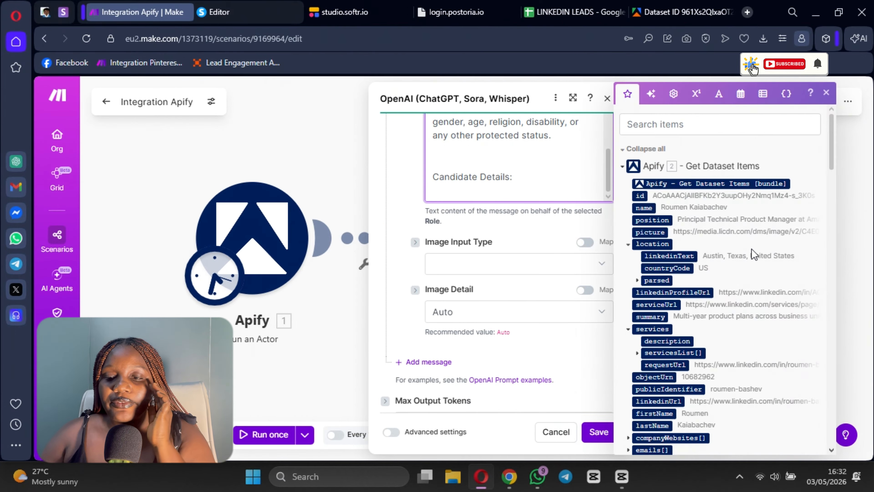
scroll(683, 246, down, 4)
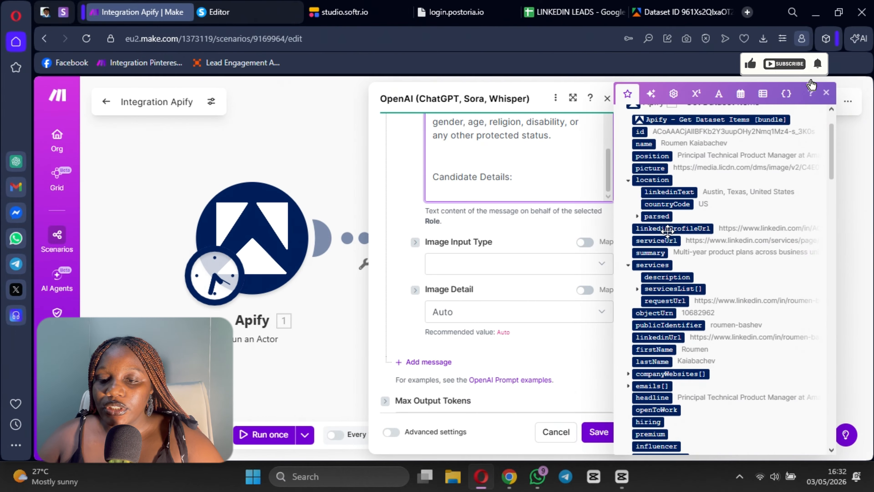
scroll(666, 177, down, 2)
scroll(717, 229, up, 2)
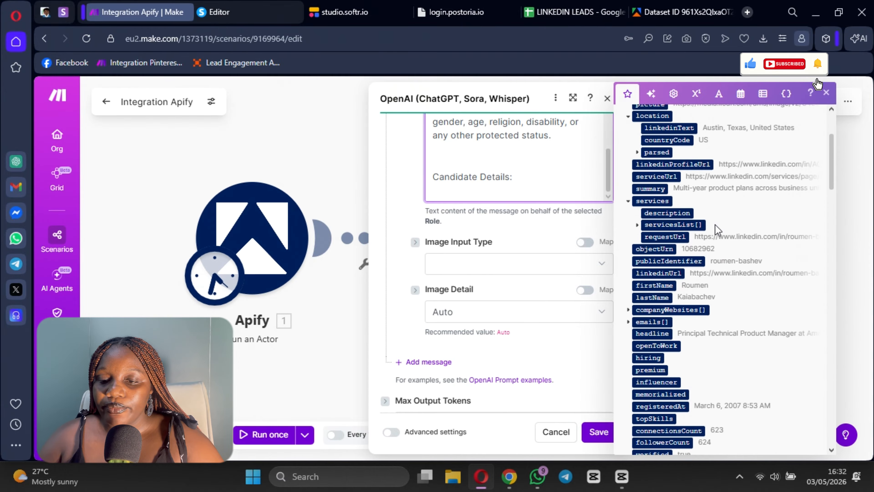
scroll(642, 264, down, 2)
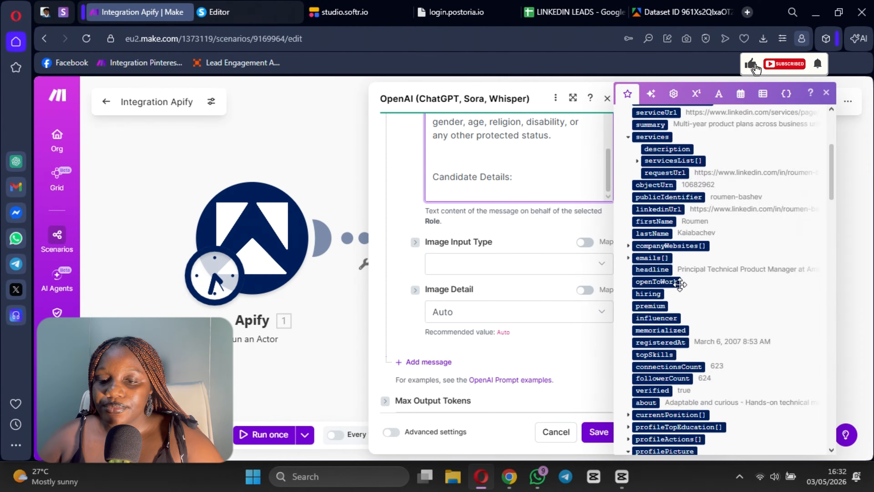
scroll(680, 284, up, 6)
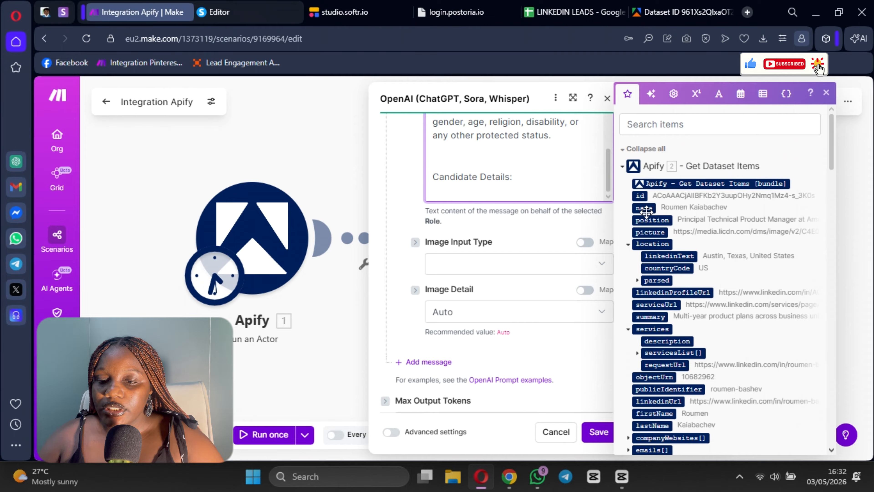
scroll(654, 224, down, 2)
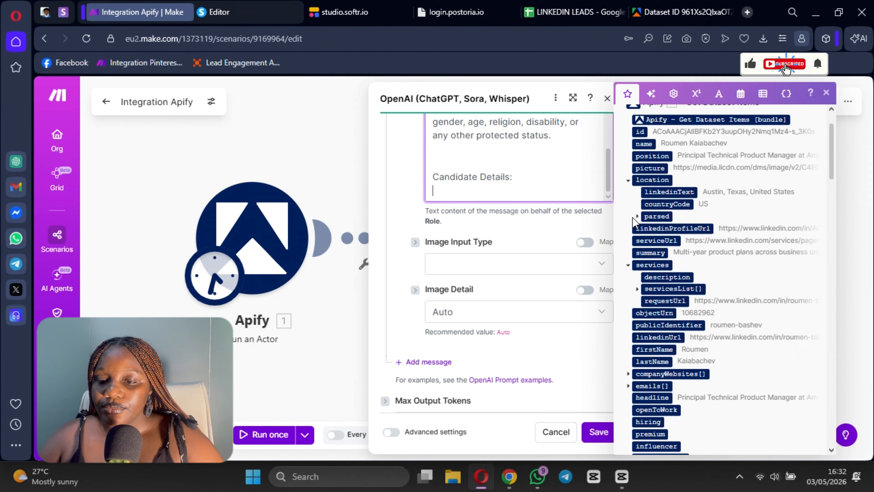
click(637, 216)
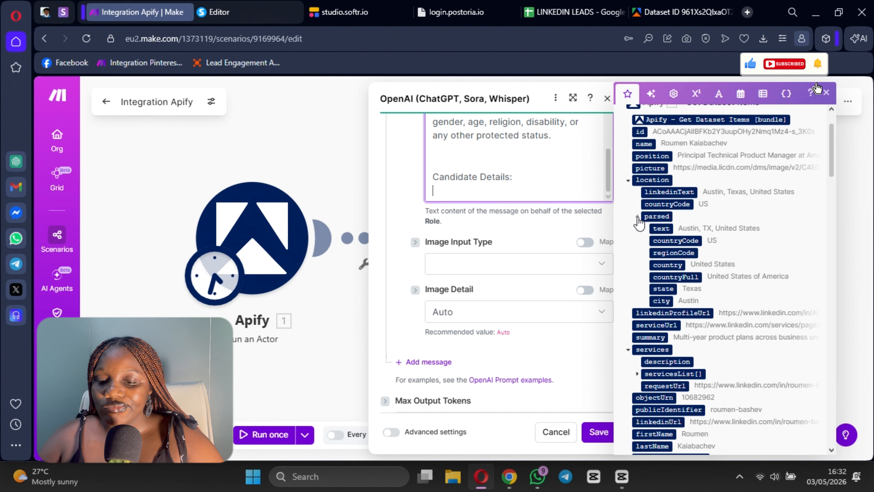
Step: Map the about and experience[] fields from Get Dataset Items below the "Candidate Details:" heading
scroll(638, 222, down, 10)
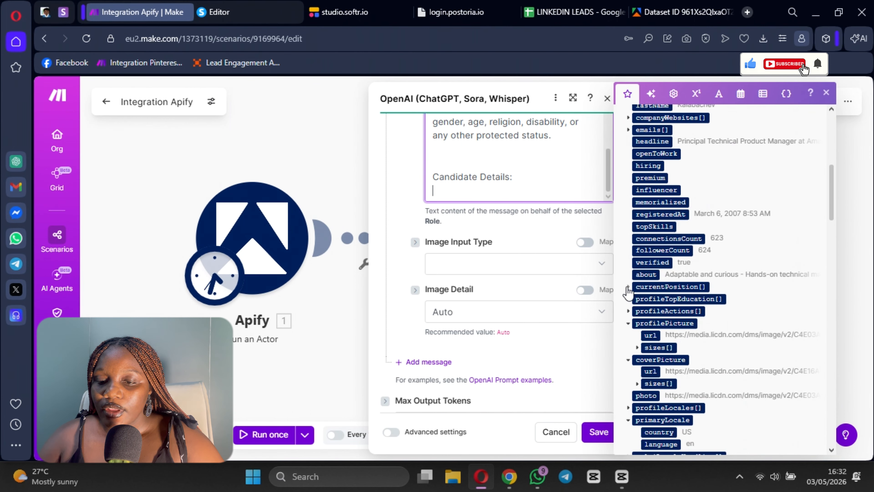
click(645, 274)
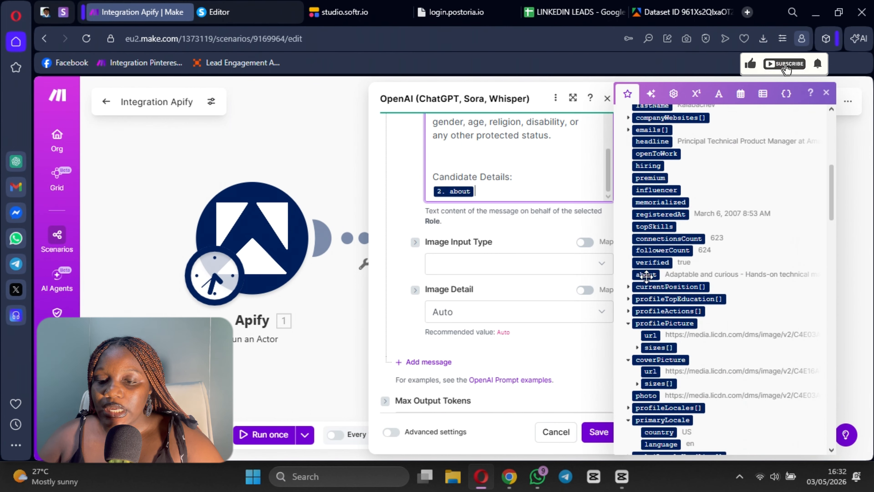
scroll(638, 265, down, 4)
scroll(655, 276, down, 2)
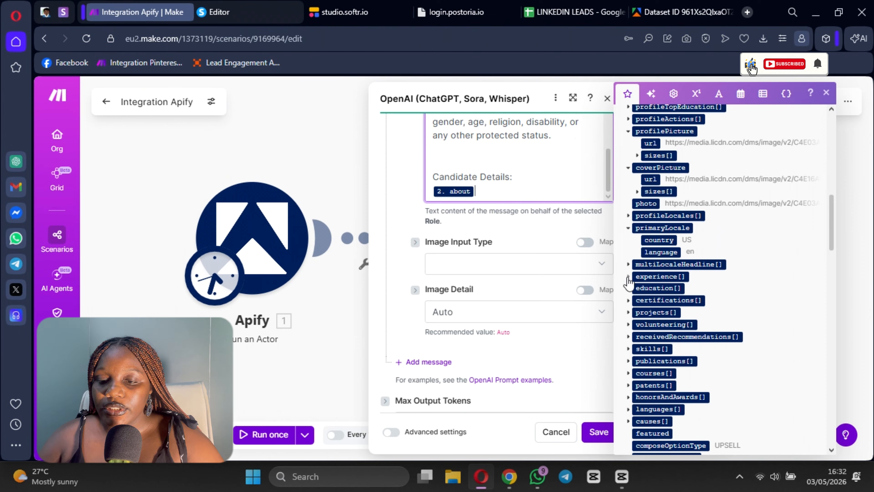
click(628, 277)
click(653, 277)
Step: Add the education[], certifications[] and skills[] fields after experience[] in Message 2 and check the list for further candidate fields
scroll(643, 310, down, 4)
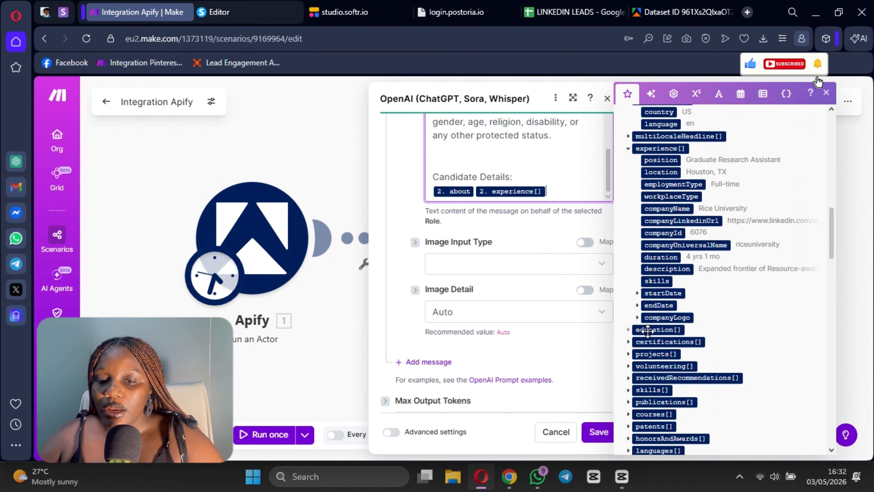
click(638, 330)
scroll(638, 332, down, 4)
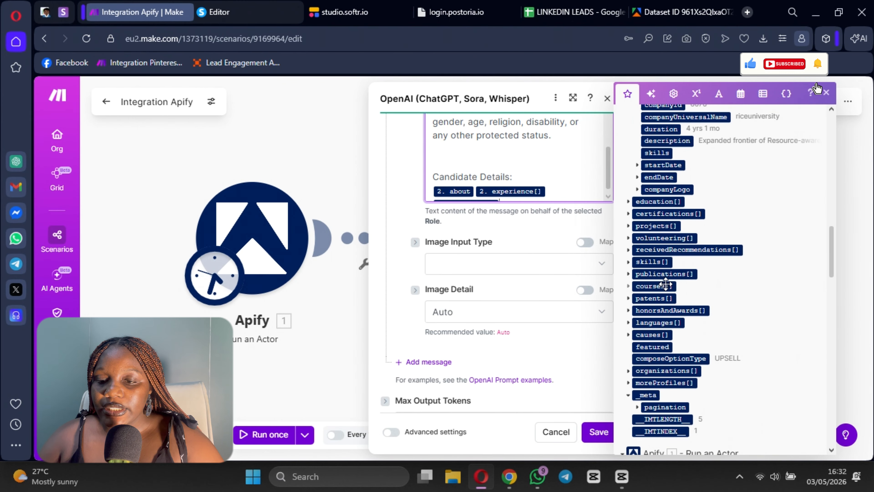
click(662, 214)
scroll(716, 276, up, 6)
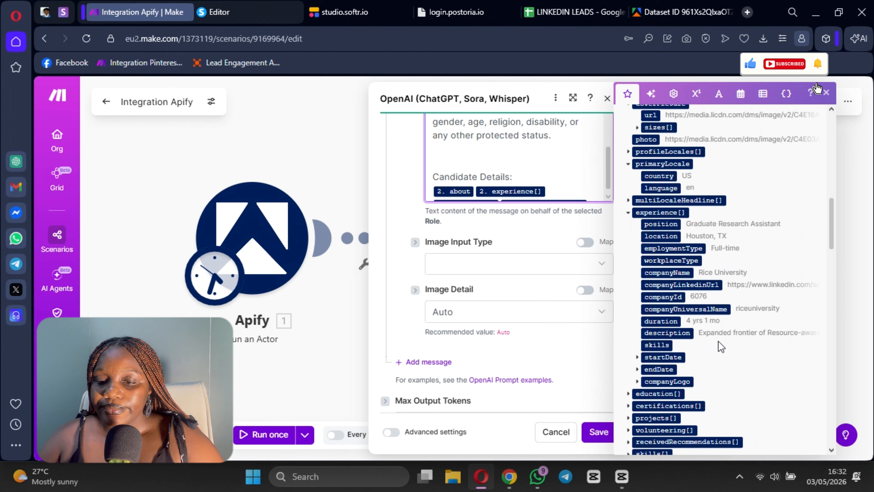
scroll(720, 346, down, 8)
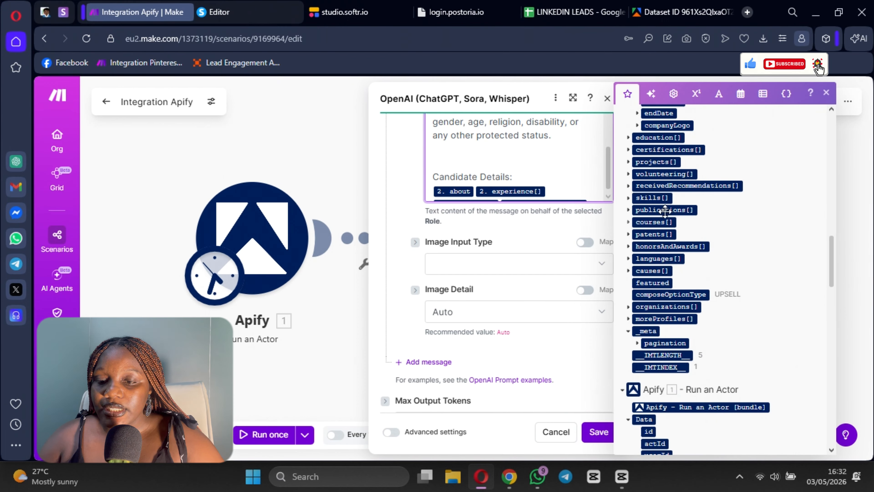
click(653, 201)
scroll(679, 269, down, 4)
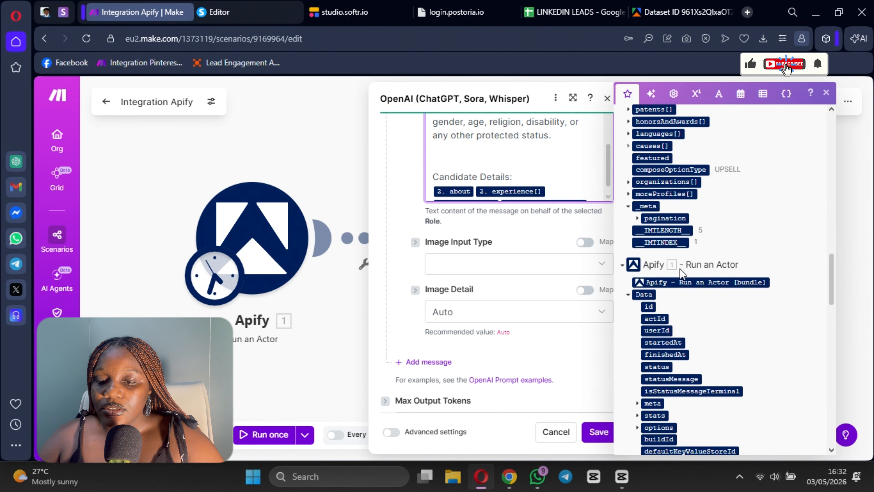
scroll(678, 272, up, 3)
scroll(678, 274, up, 1)
scroll(690, 336, down, 2)
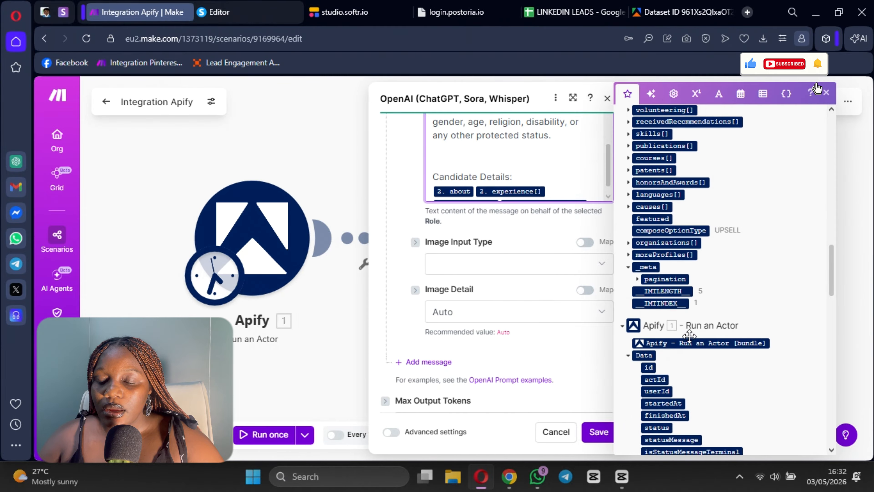
Step: Examine the Get Dataset Items fields for further candidate details and check the fields already mapped under "Candidate Details:" in Message 2
scroll(683, 331, up, 2)
scroll(681, 327, up, 15)
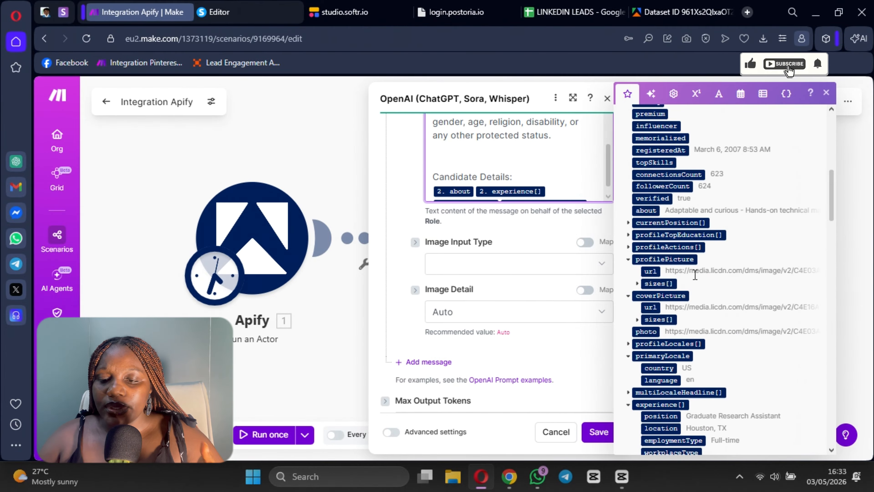
scroll(671, 311, down, 8)
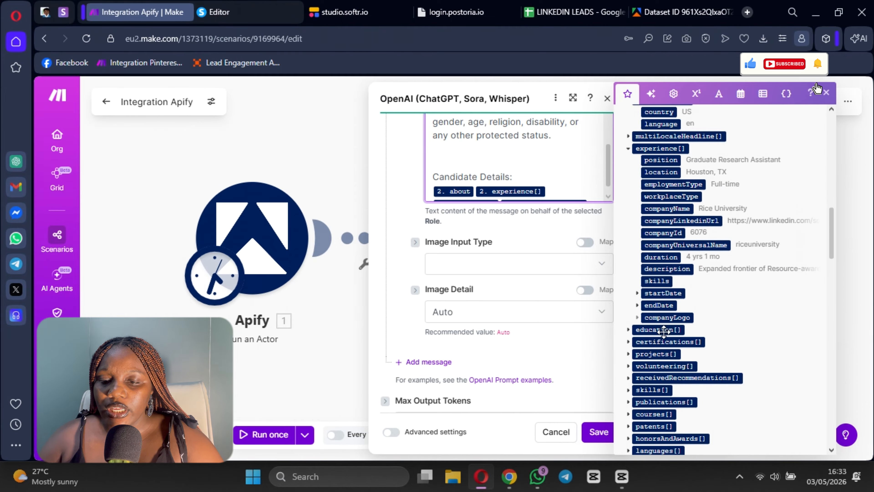
scroll(662, 341, down, 8)
scroll(661, 359, up, 4)
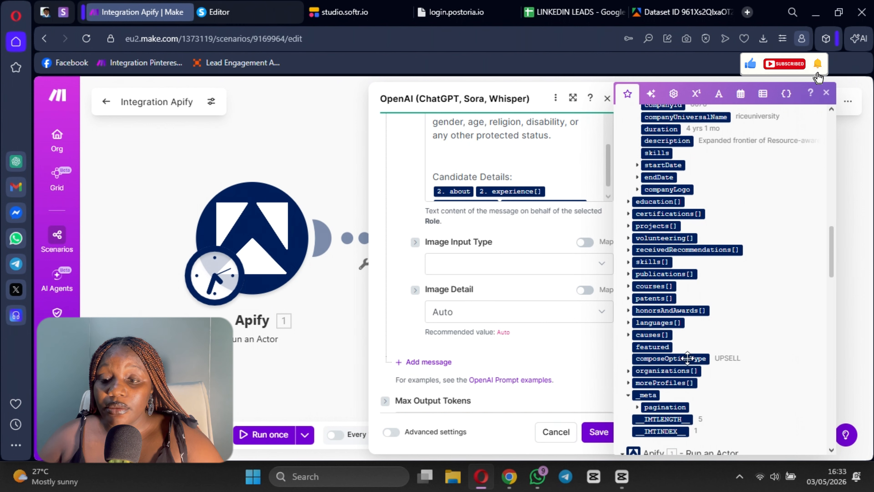
scroll(687, 358, up, 15)
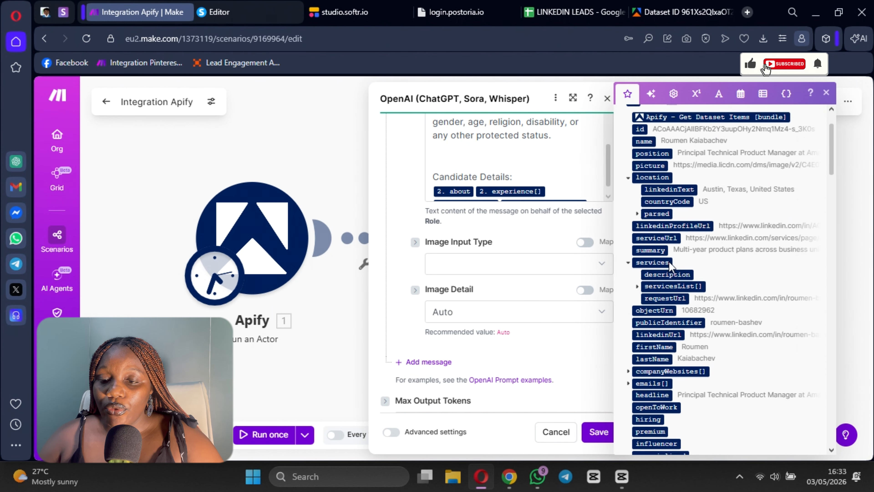
scroll(712, 268, up, 2)
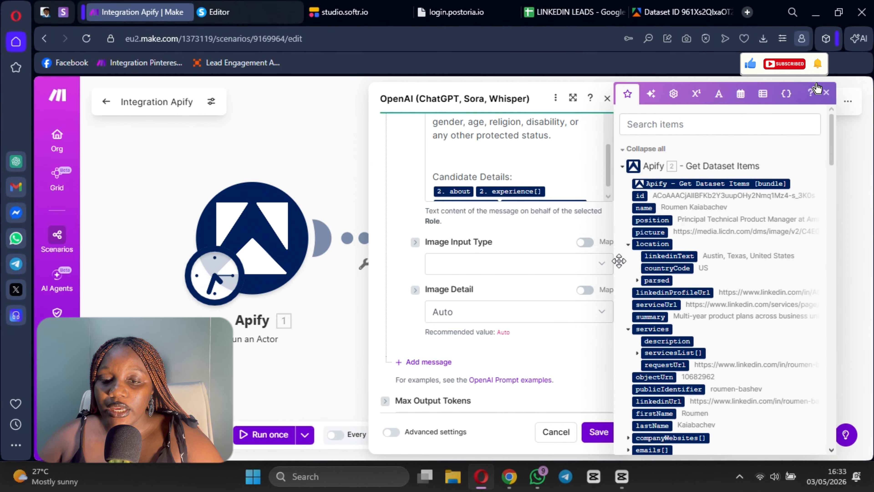
scroll(498, 172, down, 1)
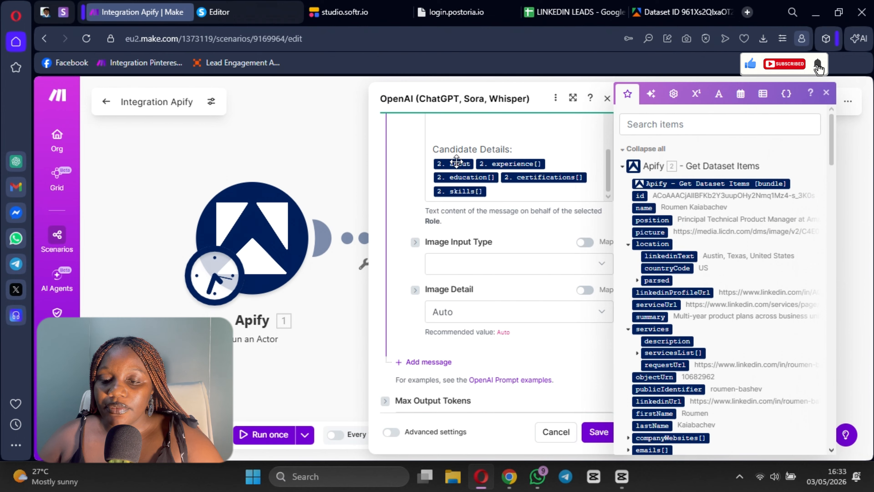
scroll(720, 310, down, 3)
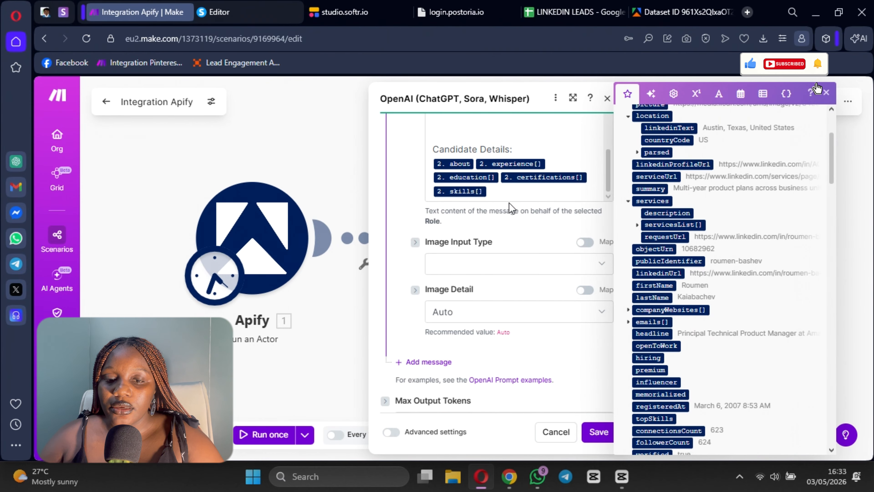
Step: Add the label "About Candidate:" before the about field in Message 2
click(434, 160)
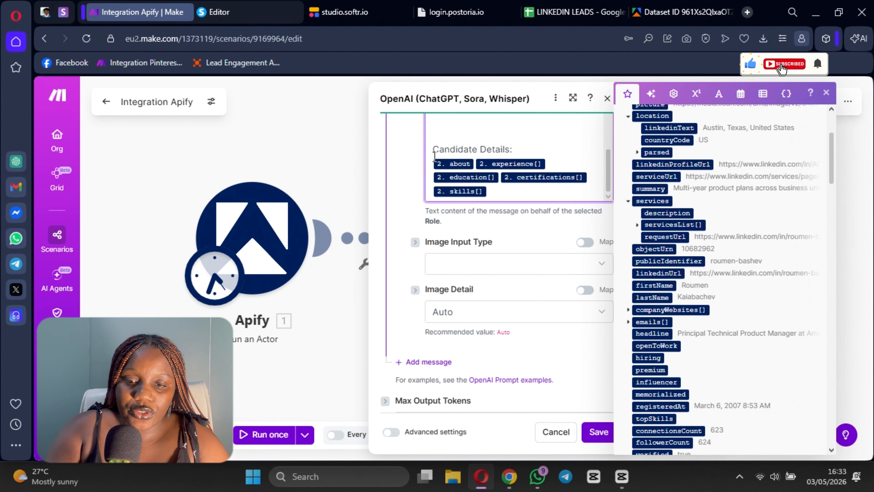
text(About Ca)
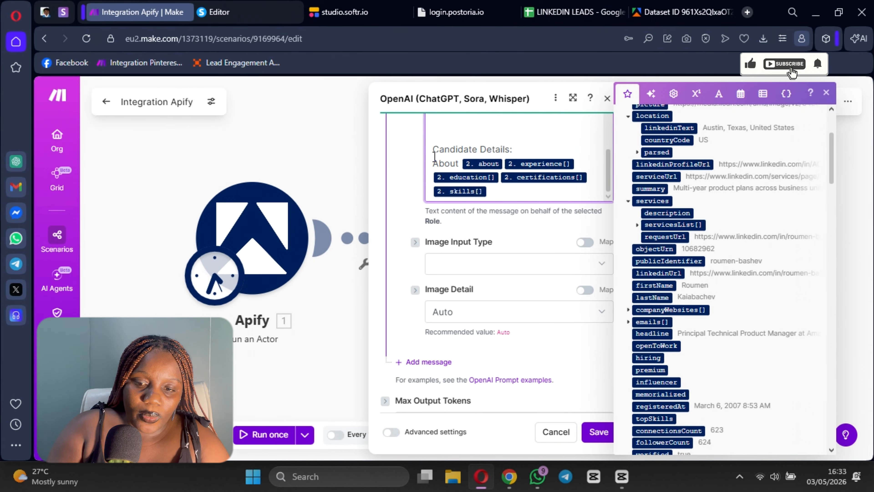
text(ndis)
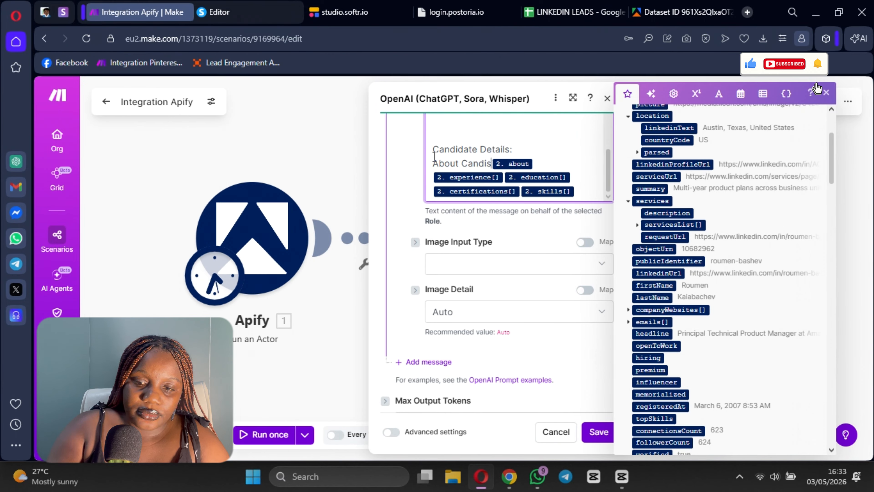
key(BackSpace)
text(date:)
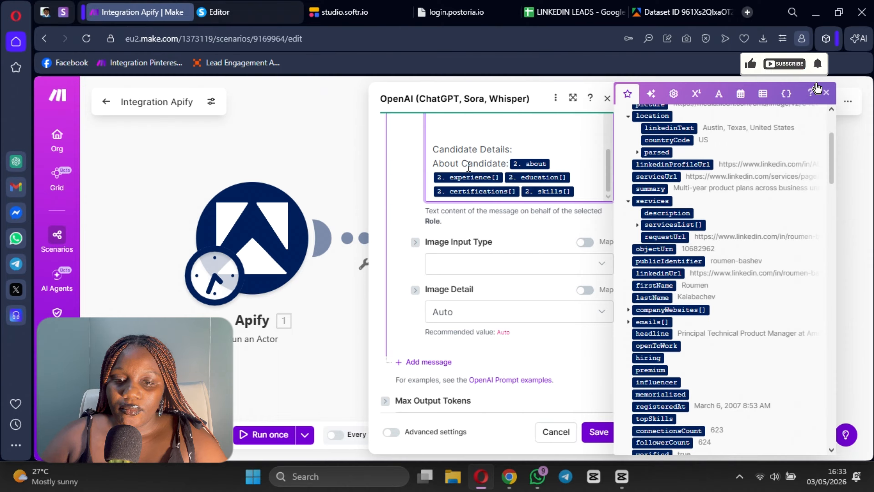
Step: Put the experience[] field on a new line with a copy of the about label, reworded to "Candidate Experience:"
drag(496, 160, 436, 159)
key(ctrl+c)
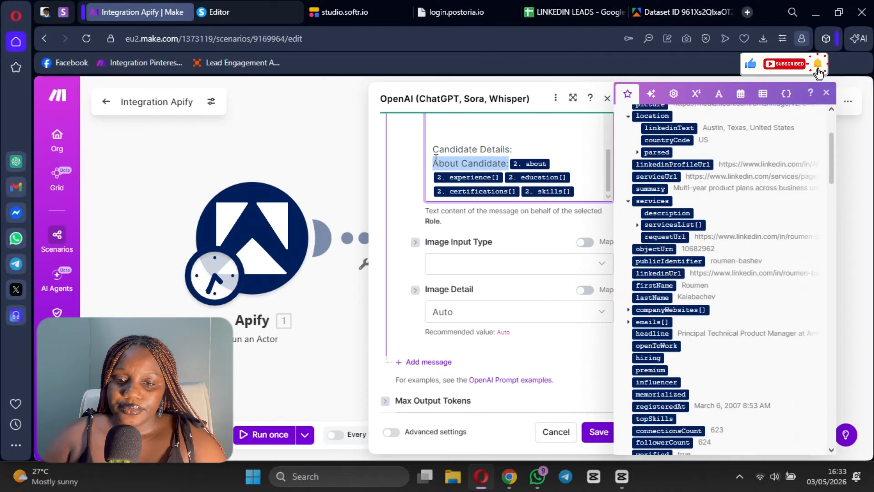
click(433, 177)
key(ctrl+v)
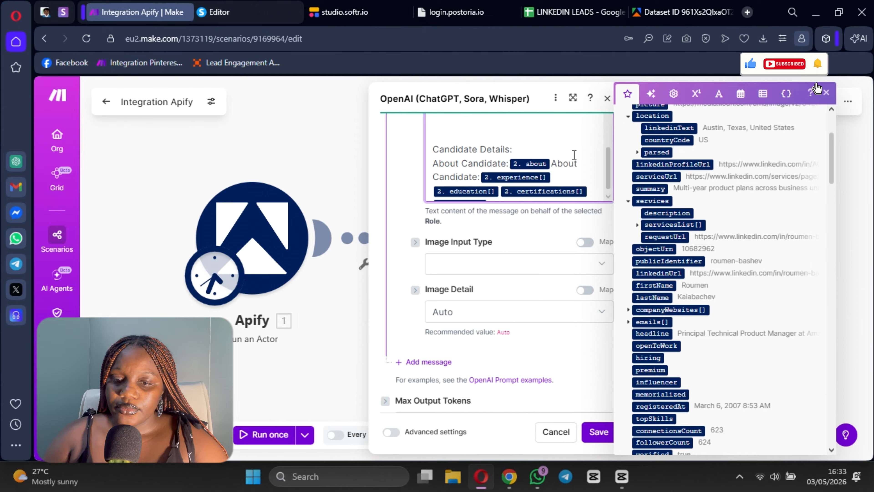
click(553, 164)
key(Return)
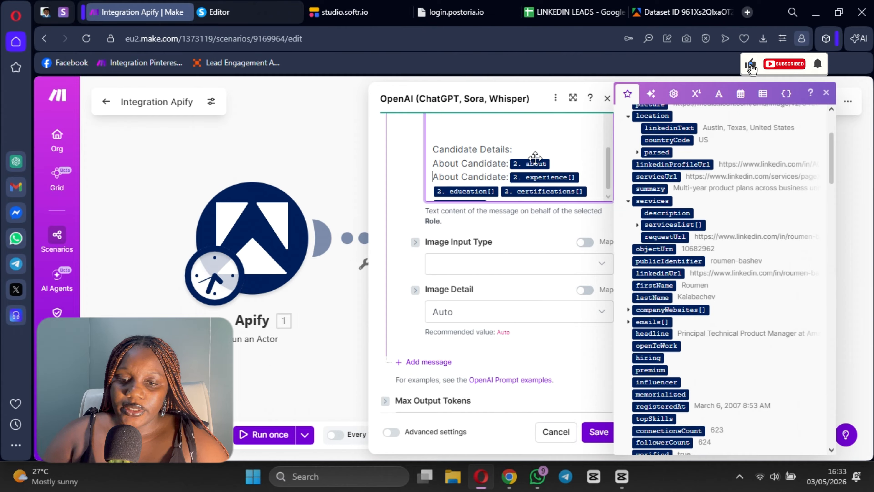
double_click(443, 177)
key(BackSpace)
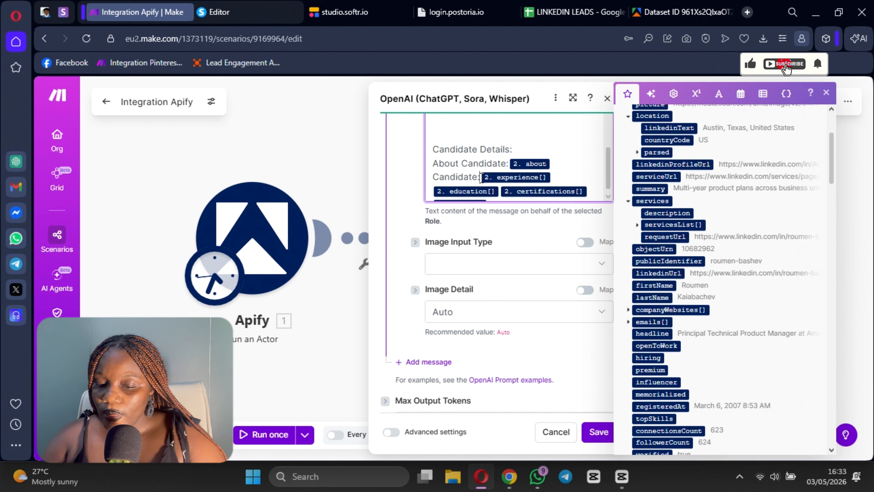
text(Expr)
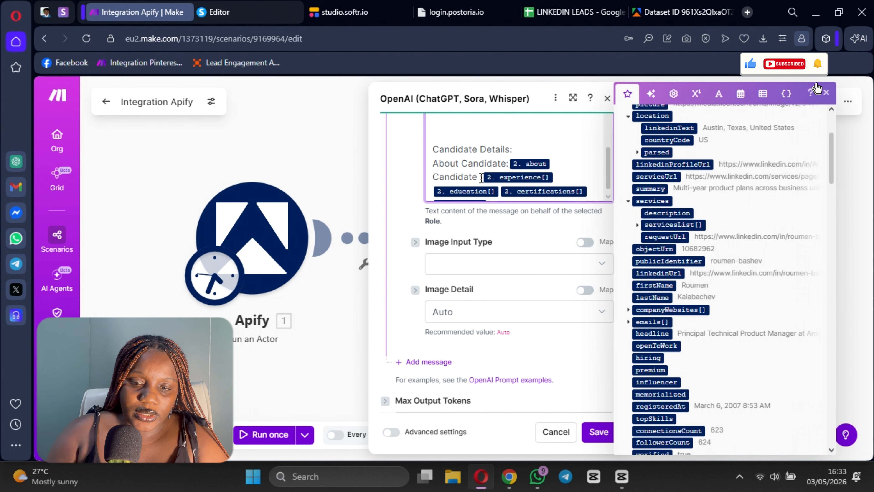
key(BackSpace)
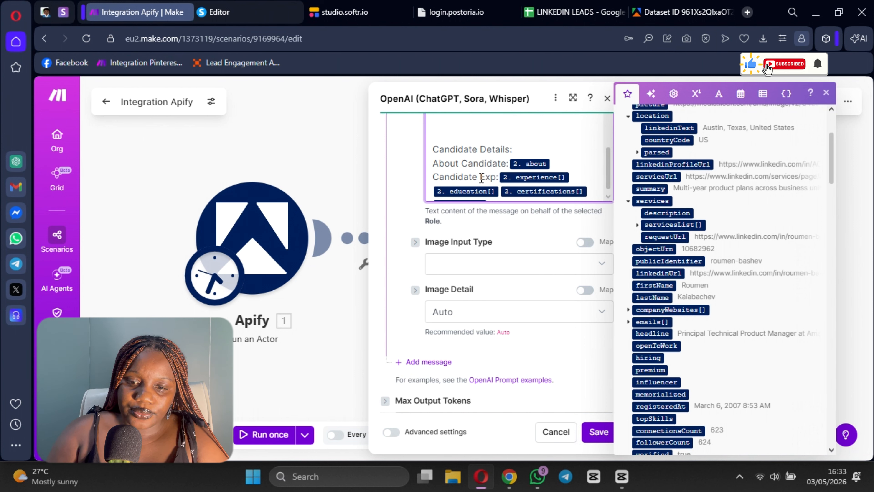
text(eroem)
key(BackSpace)
key(BackSpace)
key(BackSpace)
text(ience)
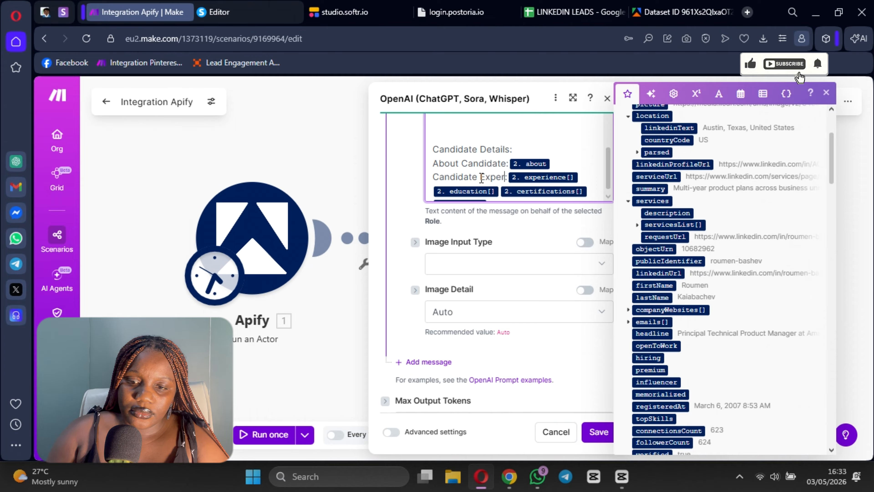
Step: Put the education[] field on a new line after the experience entry and label it "Candidate Education:"
scroll(481, 178, down, 1)
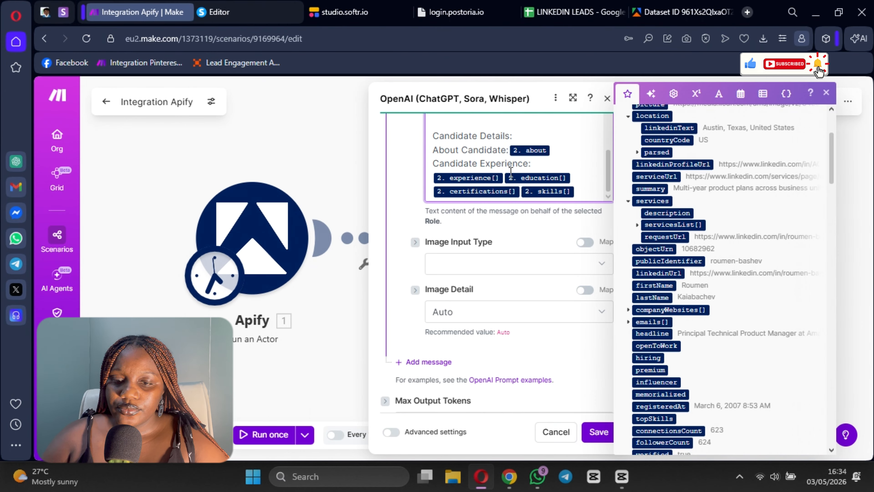
click(504, 177)
key(Return)
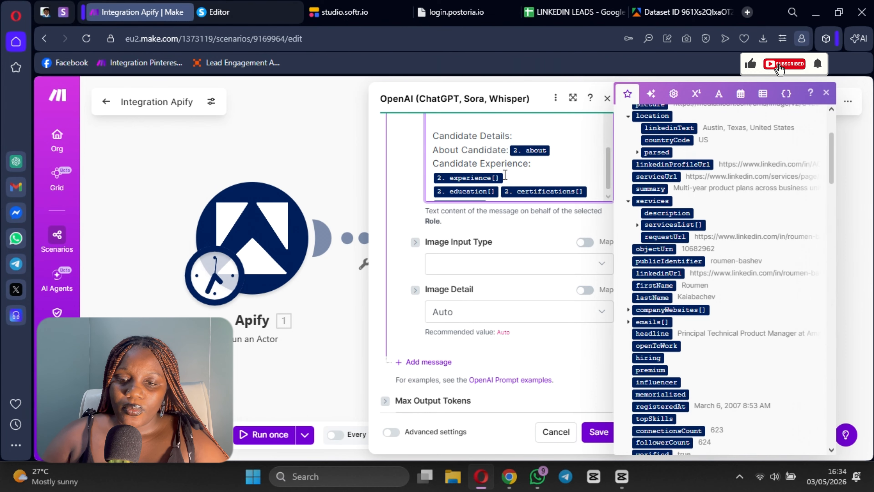
key(ctrl+v)
double_click(444, 191)
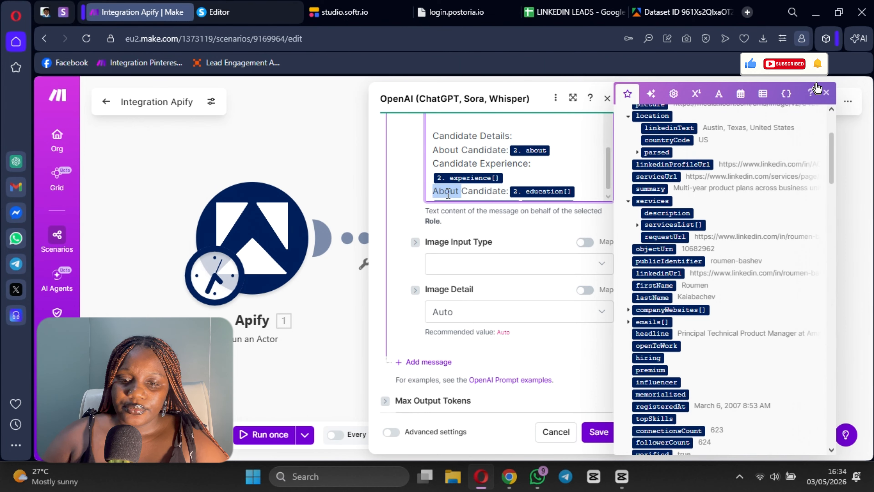
key(BackSpace)
click(477, 191)
text(Ed)
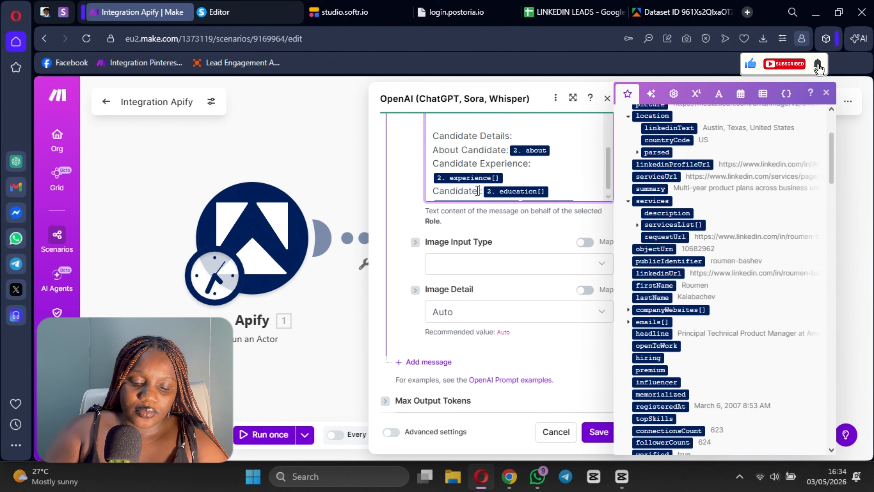
text(ucation)
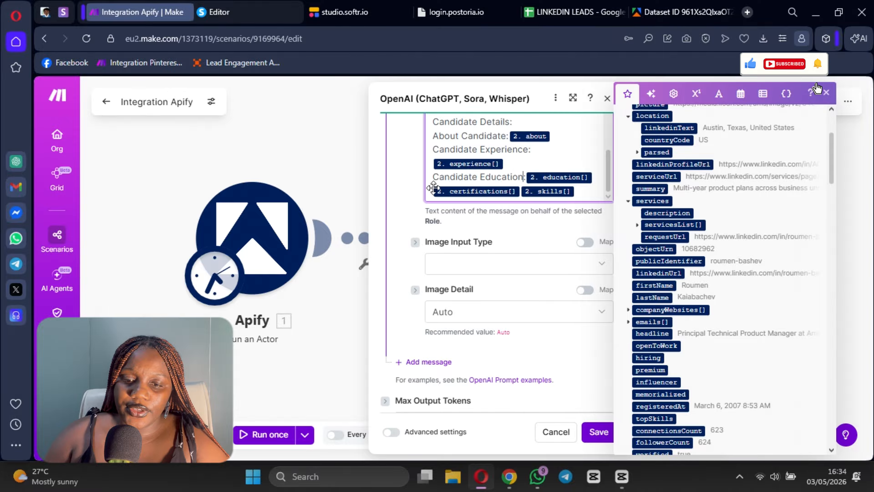
Step: Paste the copied label before the certifications[] field, shorten it to "Candidate:" and place it on its own line
key(ctrl+v)
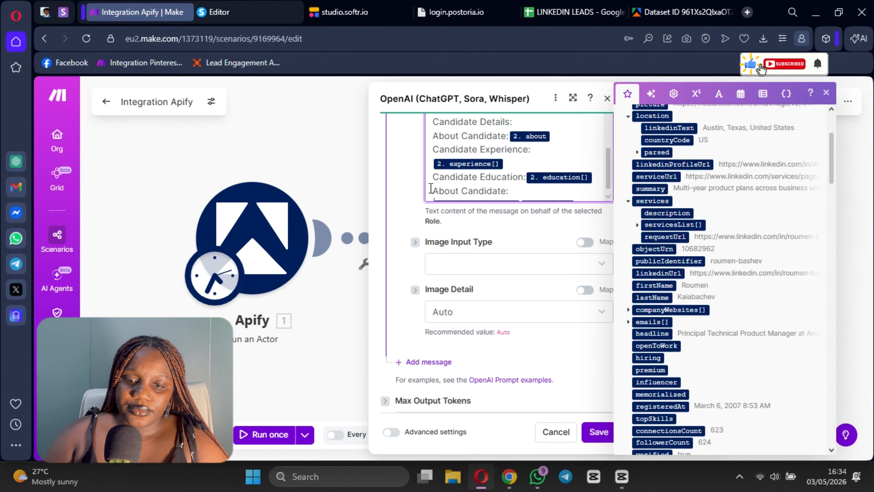
double_click(447, 185)
key(BackSpace)
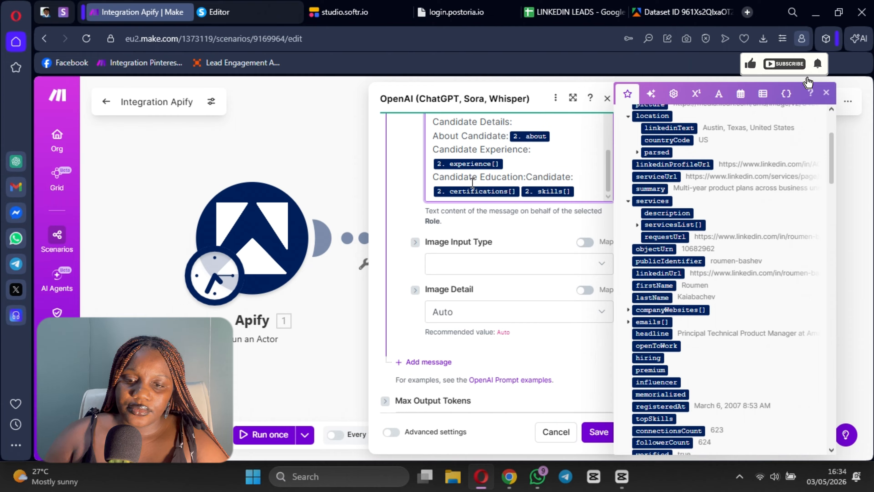
key(Return)
Step: Complete the "Candidate Education:" label again and map the education[] field of Get Dataset Items after it
scroll(575, 162, down, 1)
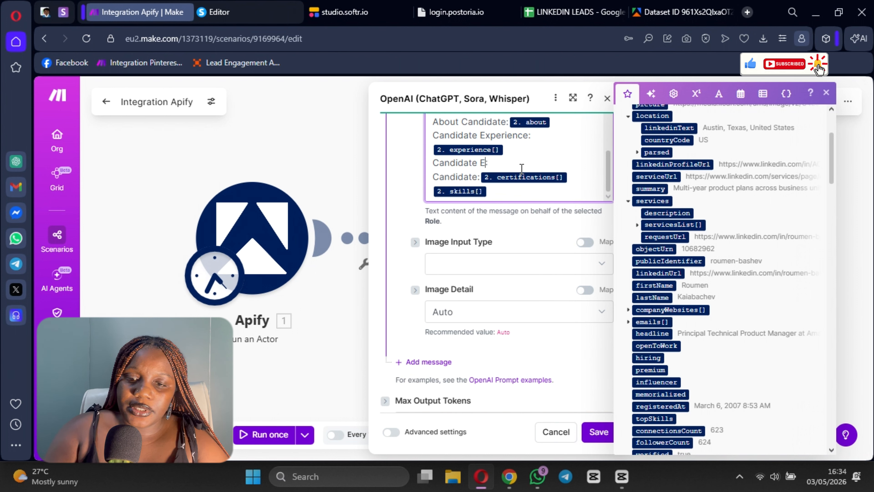
text(ducation)
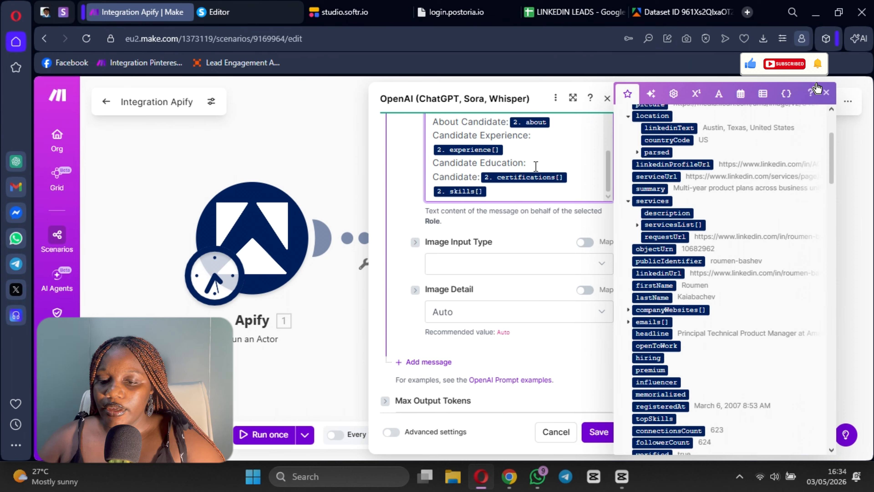
scroll(704, 322, down, 10)
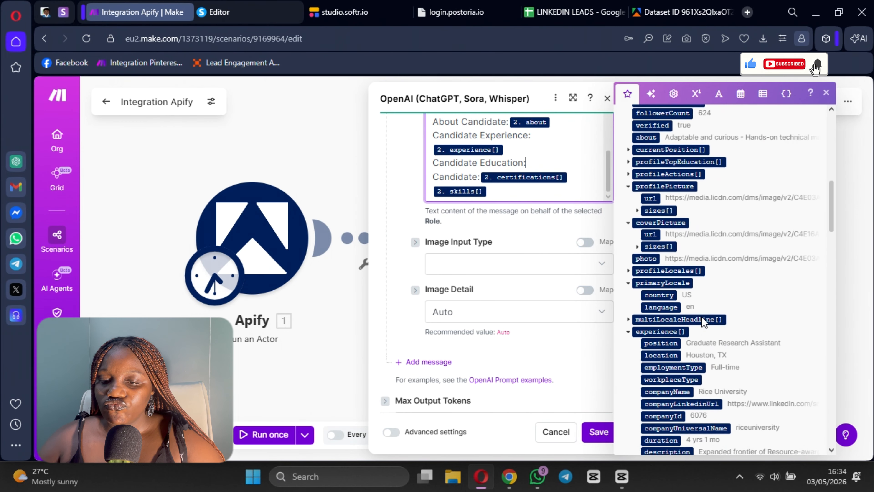
scroll(703, 321, down, 10)
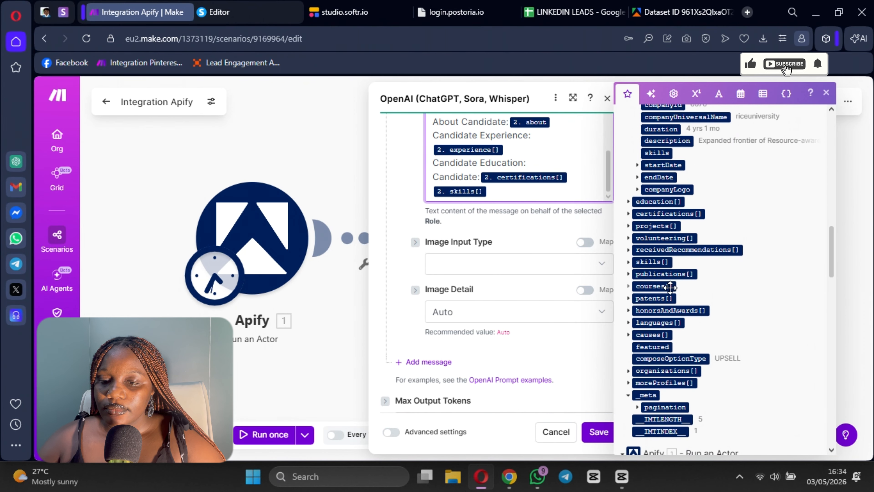
click(658, 202)
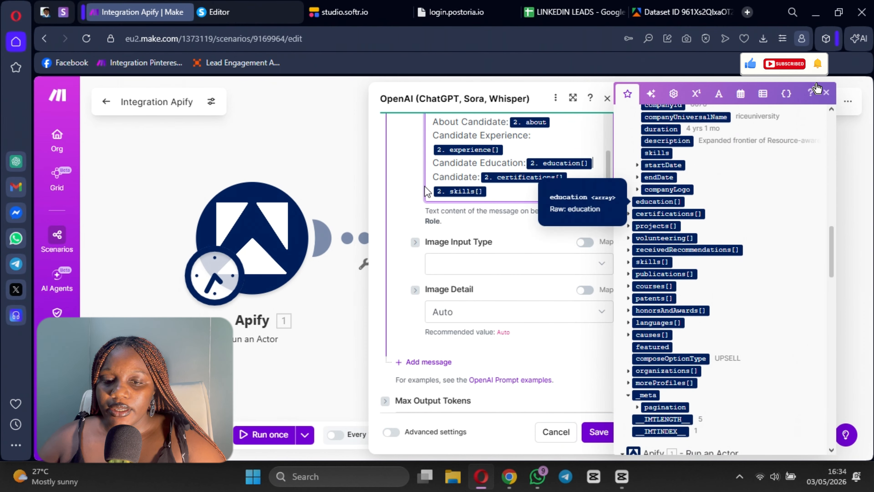
Step: Extend the label before the certifications[] field to "Candidate Certification:"
click(479, 177)
text(Certifica)
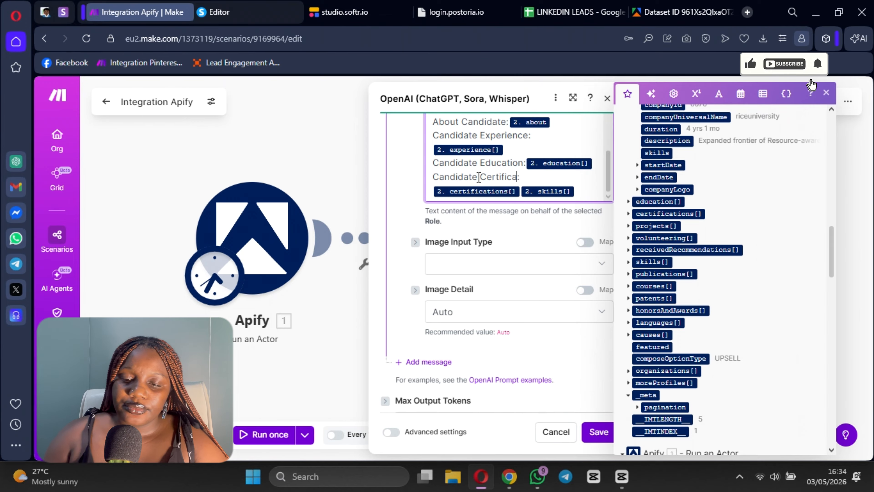
text(tion)
Step: Put the skills[] field on a new line after the certifications entry and label it "Candidate Skills:"
scroll(566, 172, down, 2)
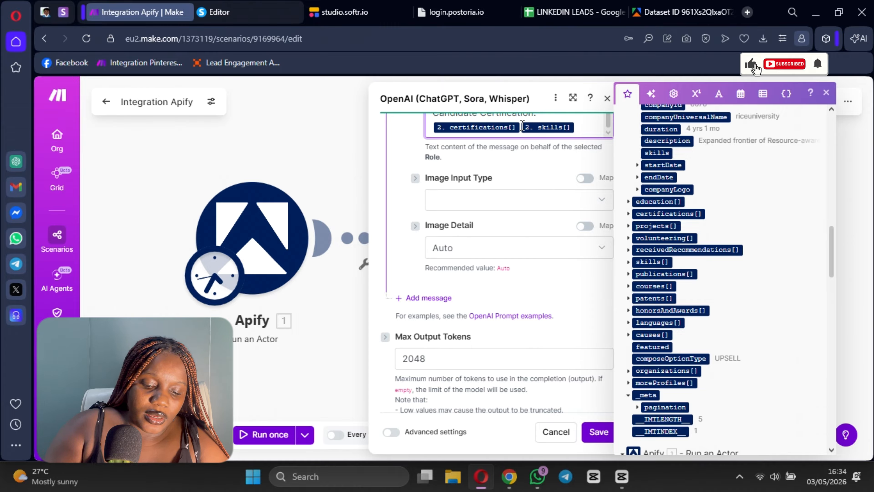
click(522, 127)
key(Return)
text(Candus)
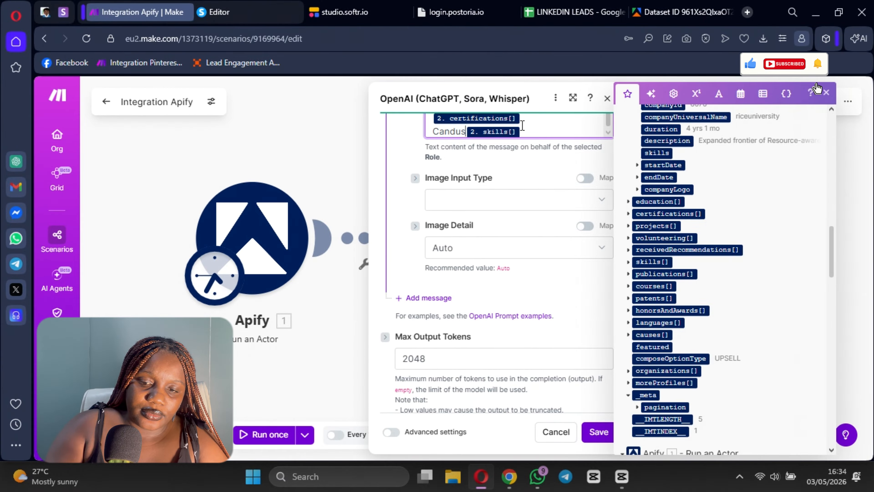
key(BackSpace)
key(BackSpace)
text(id)
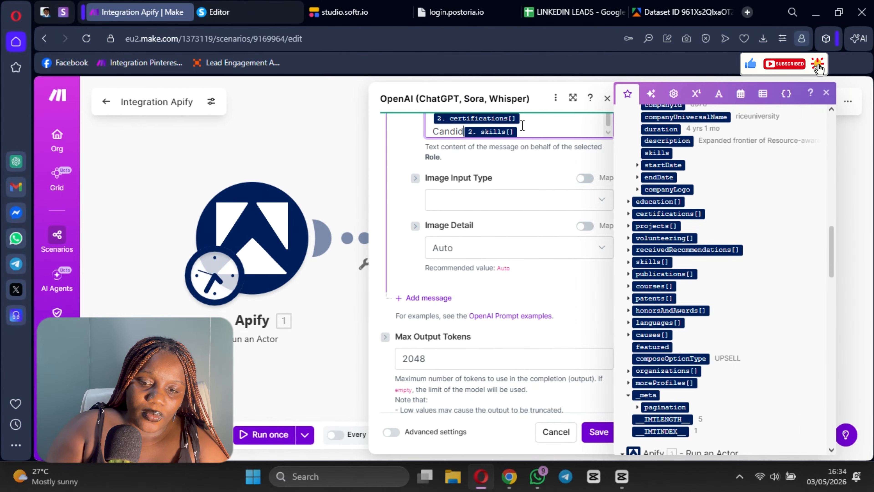
text(ate Ski)
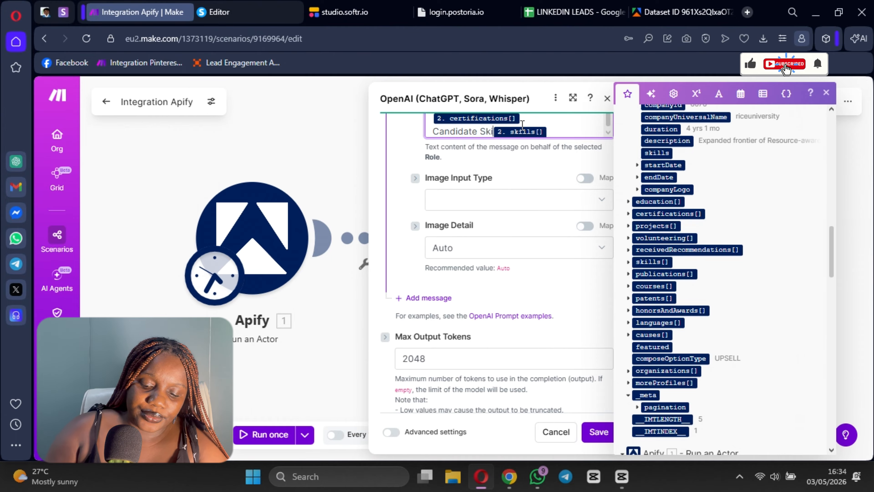
text(lls:)
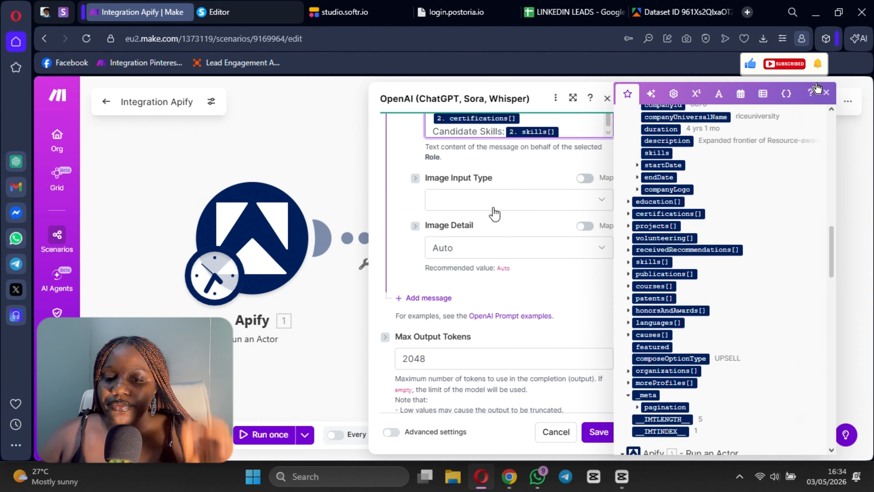
Step: Review the labelled candidate details in the prompt, and save the OpenAI module settings and the scenario
scroll(494, 213, up, 4)
scroll(530, 204, down, 2)
scroll(530, 203, down, 3)
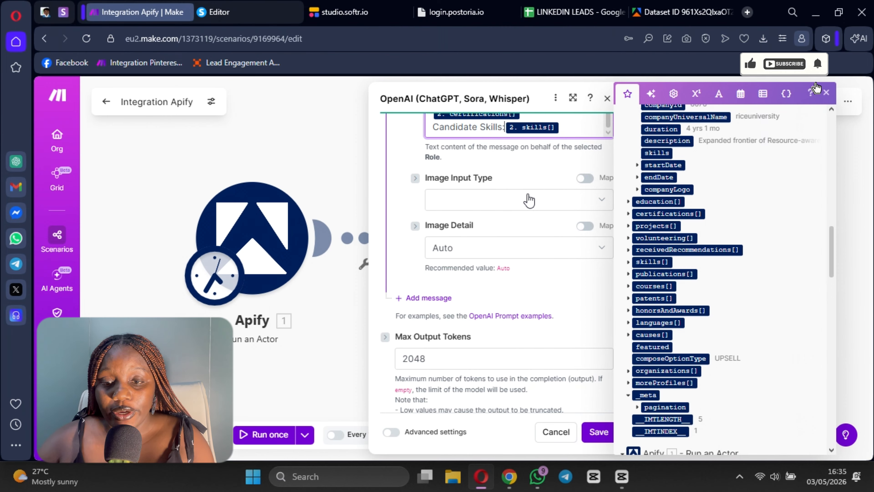
scroll(535, 182, up, 3)
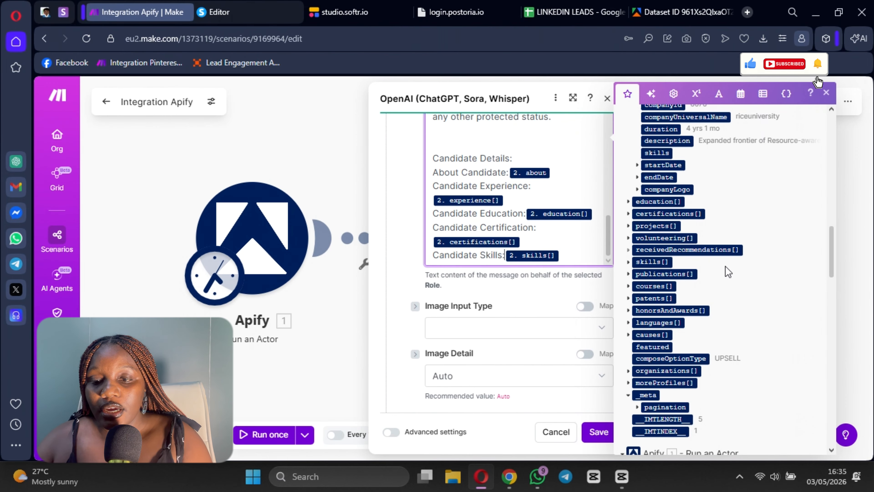
scroll(725, 266, down, 5)
scroll(714, 241, up, 10)
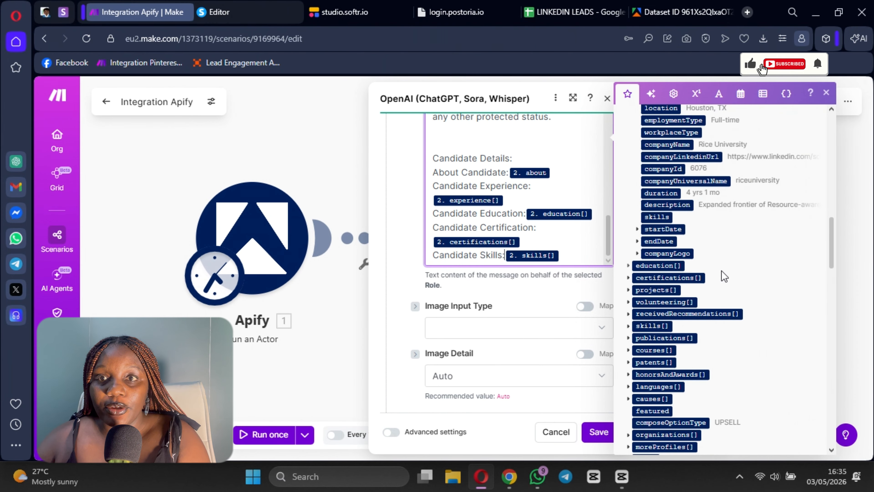
scroll(551, 235, down, 5)
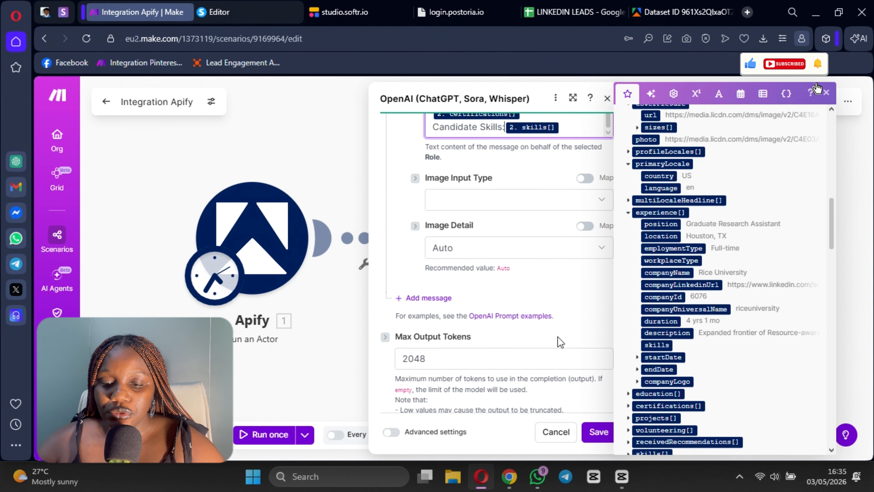
click(598, 433)
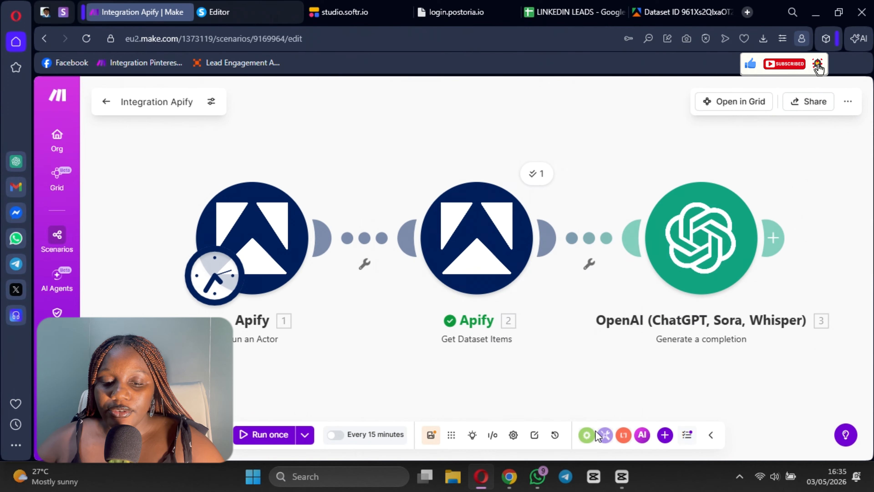
click(431, 435)
Step: Run the whole scenario once to test the OpenAI candidate scoring
scroll(563, 357, down, 4)
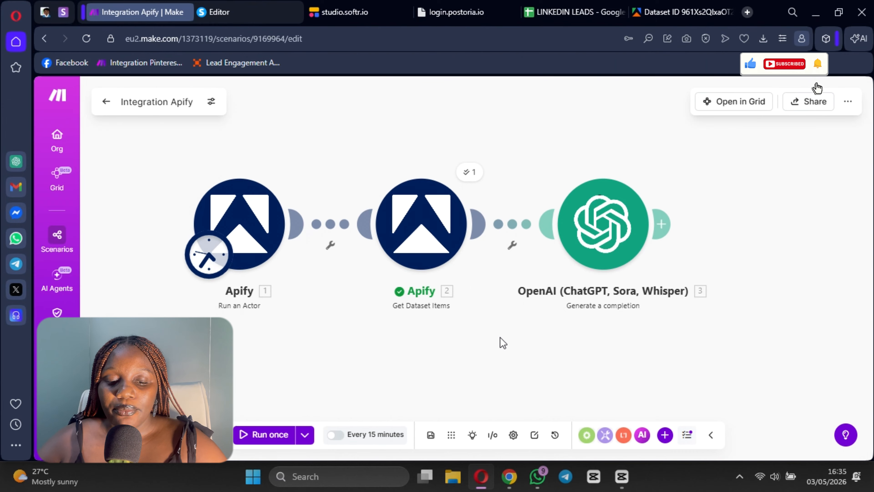
drag(499, 355, 432, 340)
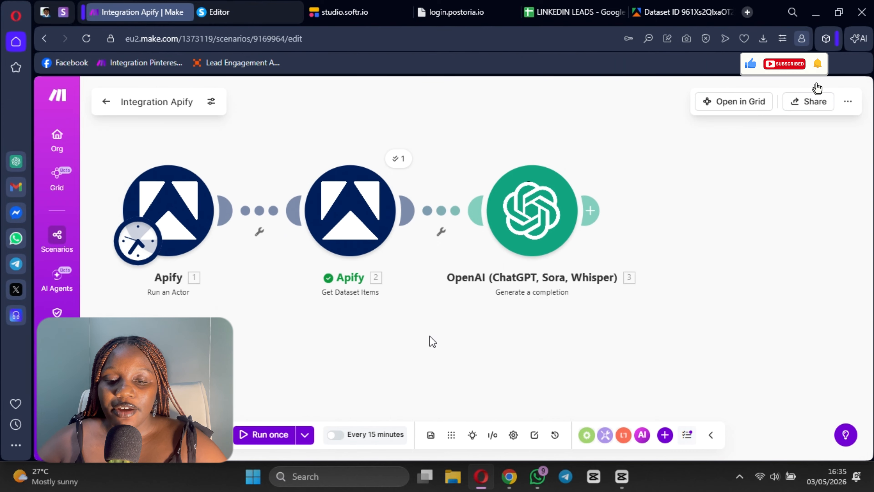
click(272, 434)
Step: Check the LINKEDIN LEADS spreadsheet, reload its page and return to the running Make scenario
click(564, 14)
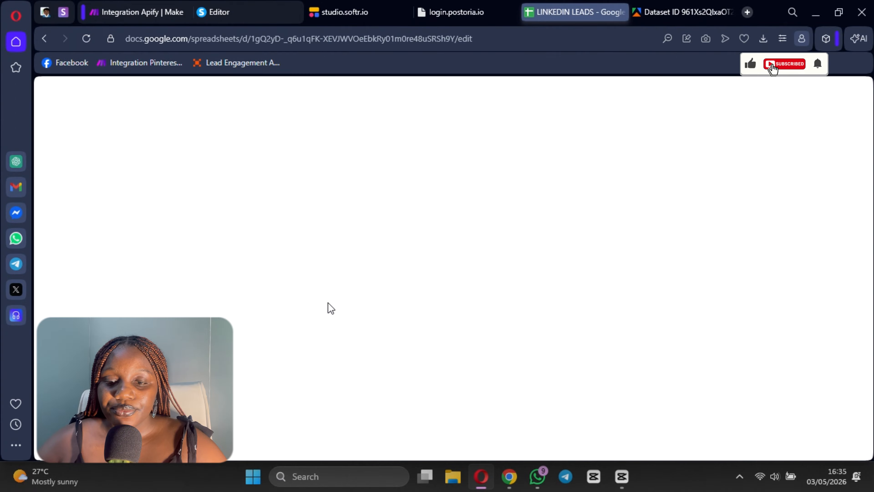
click(135, 14)
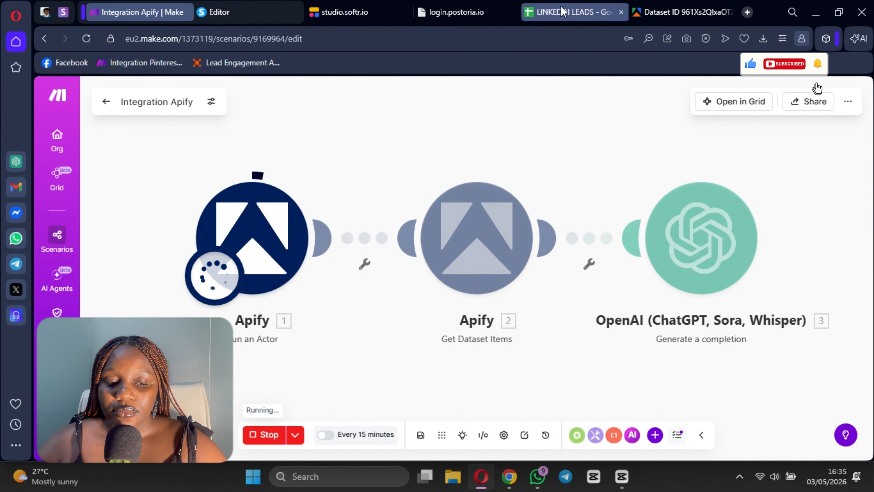
click(571, 13)
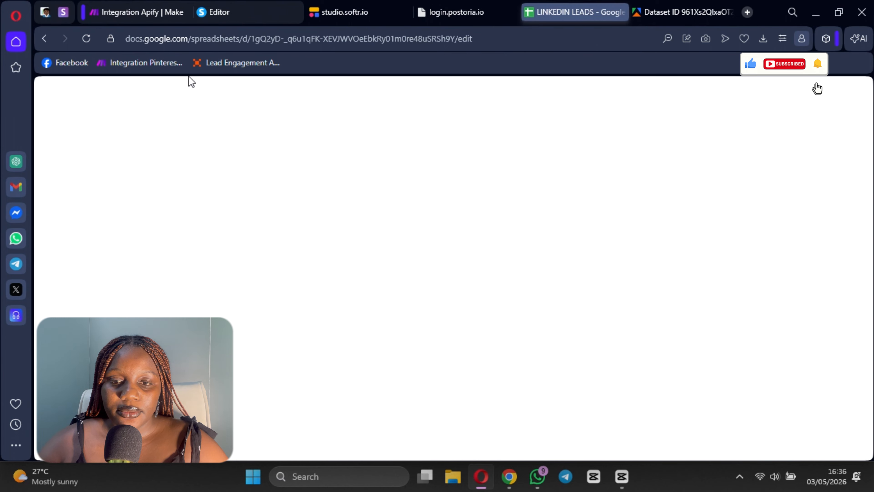
click(86, 39)
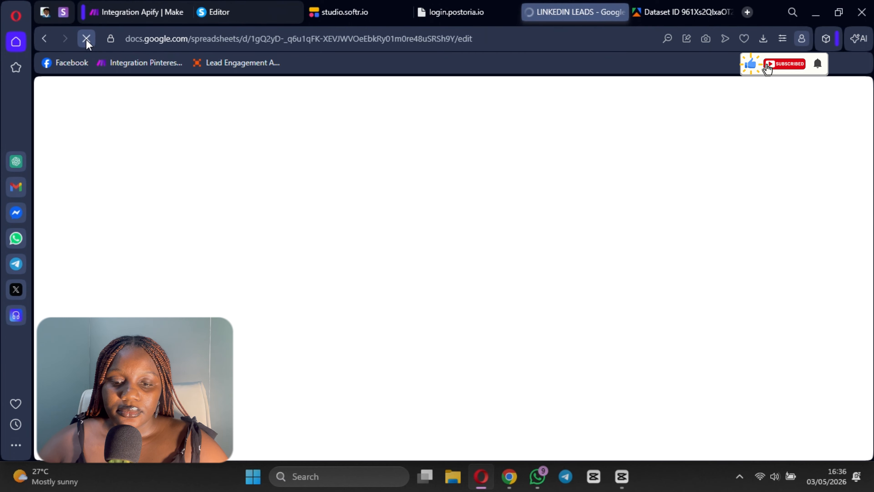
click(139, 13)
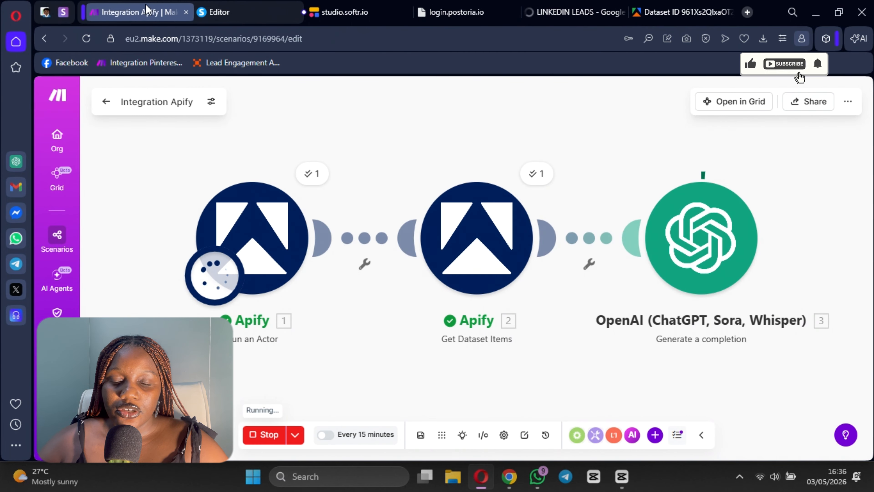
scroll(544, 405, down, 1)
scroll(557, 385, down, 1)
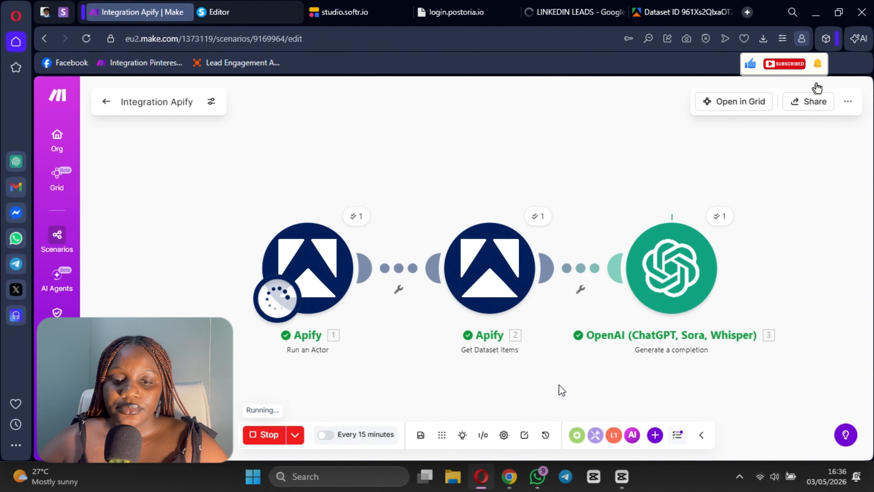
drag(558, 385, 431, 357)
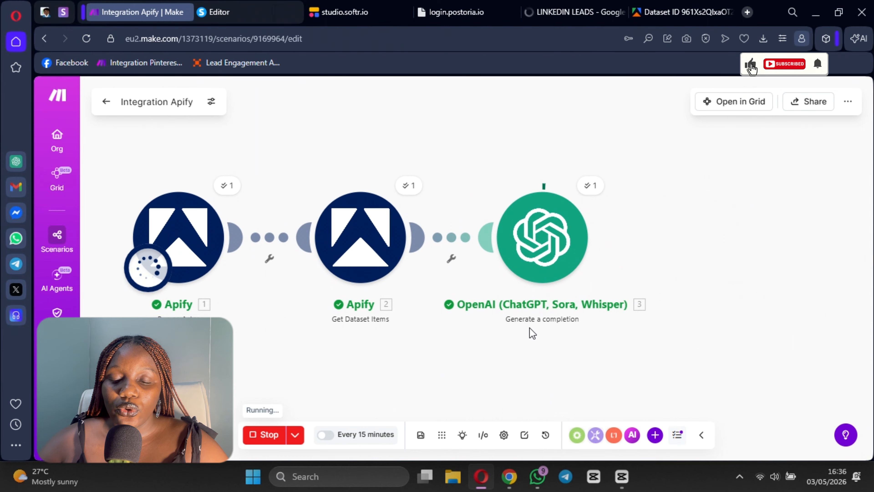
click(575, 12)
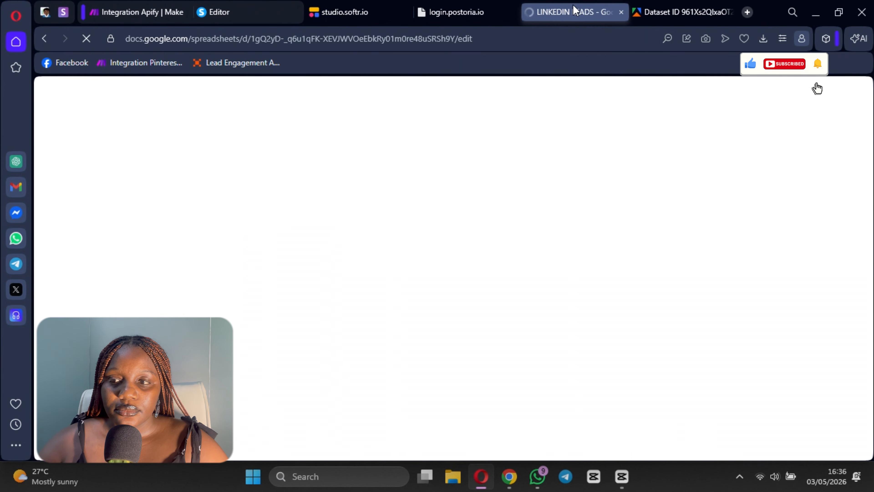
click(136, 13)
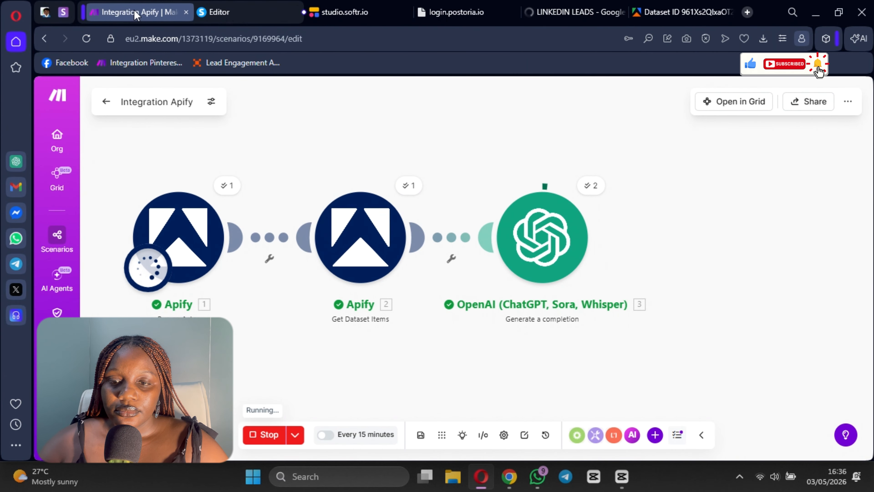
click(575, 12)
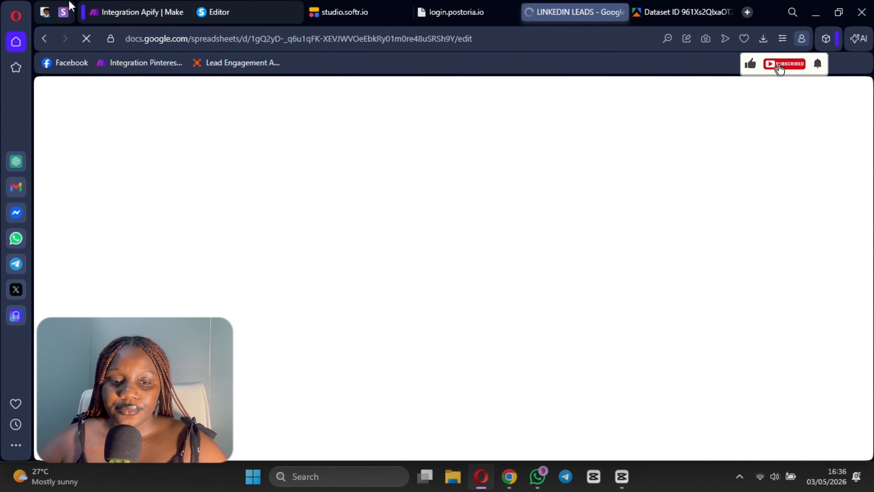
click(117, 11)
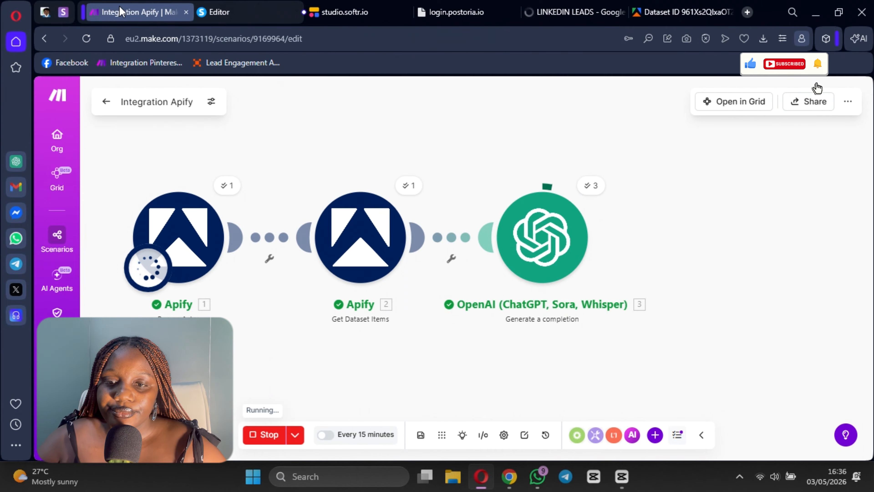
click(574, 12)
click(134, 13)
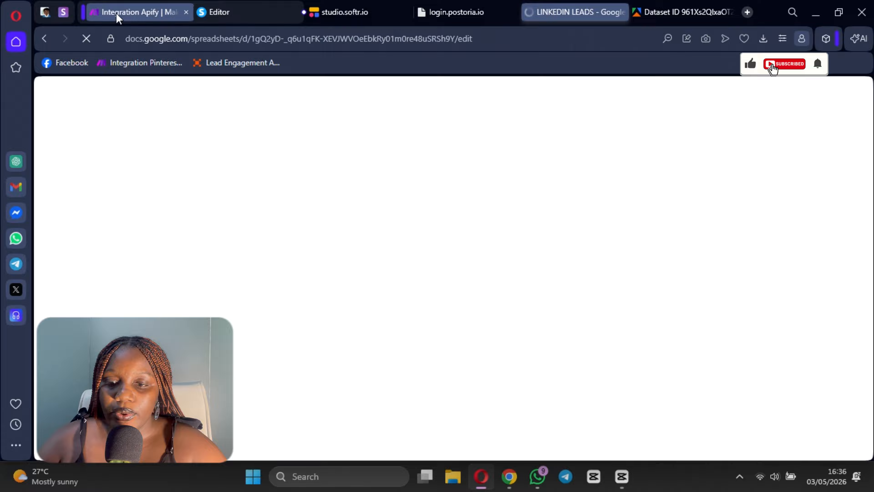
click(116, 15)
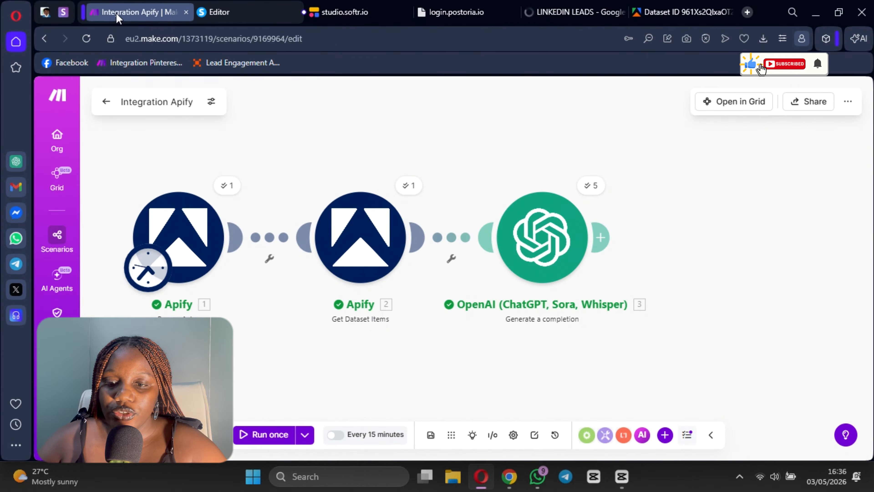
Step: Examine the result text of operation 1 in the OpenAI module's run output and close the output
click(586, 190)
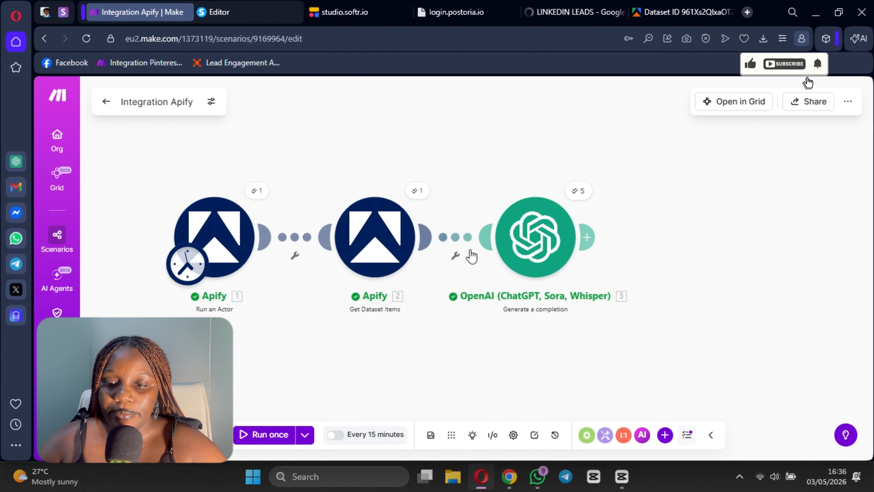
click(630, 220)
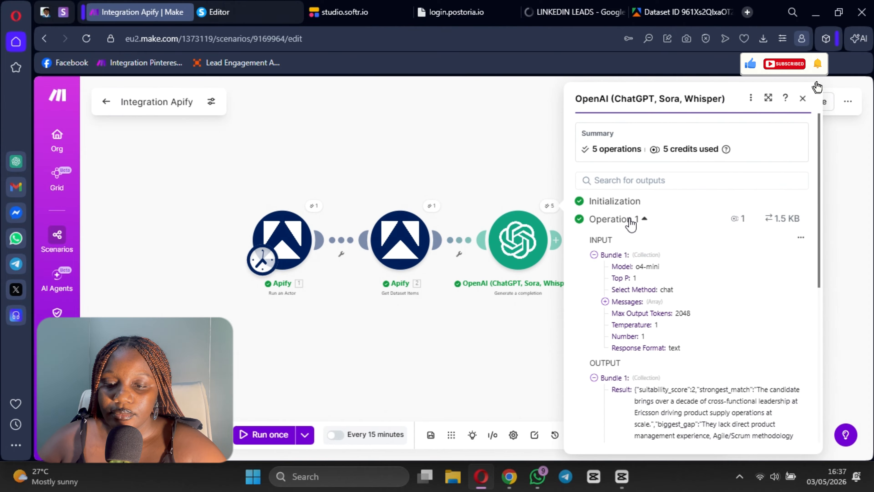
scroll(629, 270, down, 3)
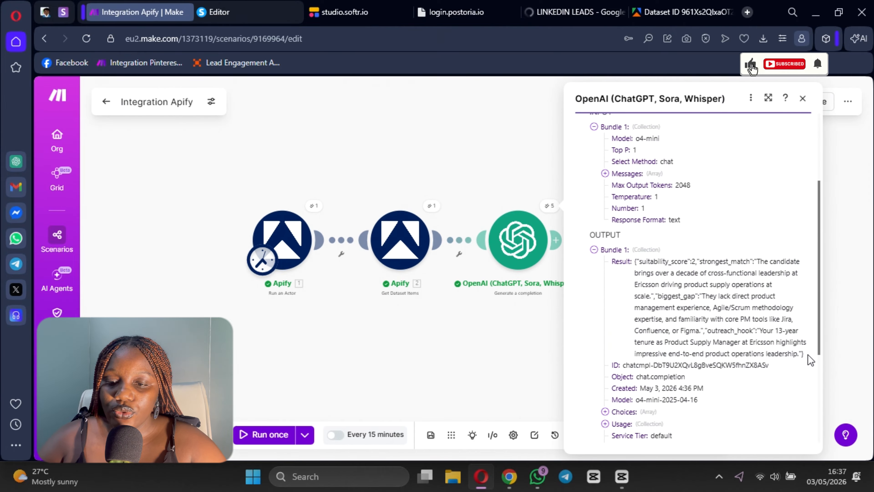
drag(808, 355, 665, 284)
drag(634, 261, 631, 265)
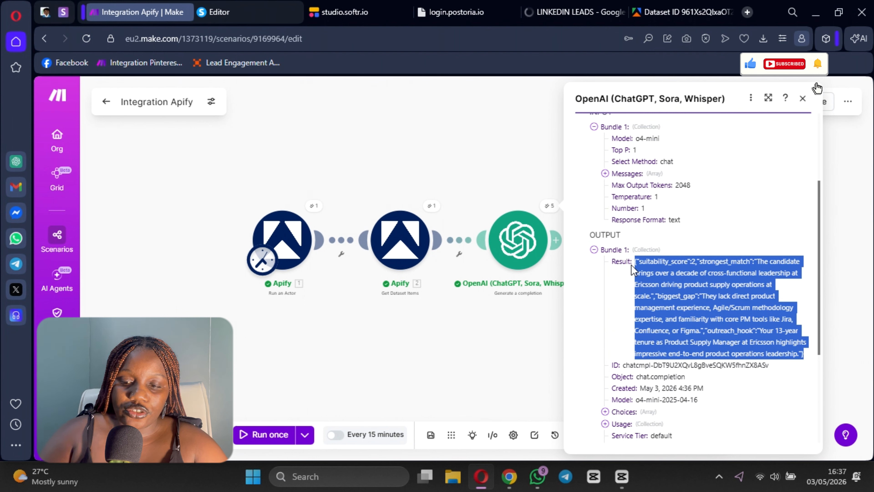
click(467, 336)
Step: Add a Parse JSON module after the OpenAI module and open the form for a new data structure
scroll(434, 326, up, 2)
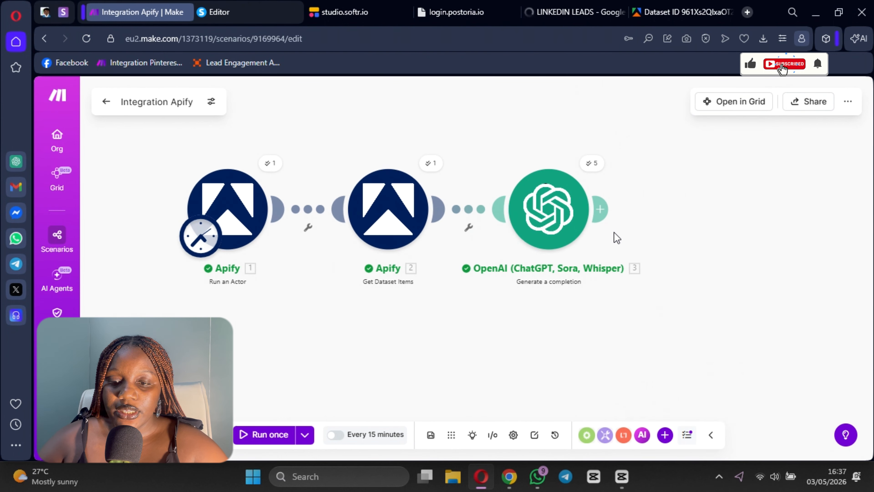
click(601, 210)
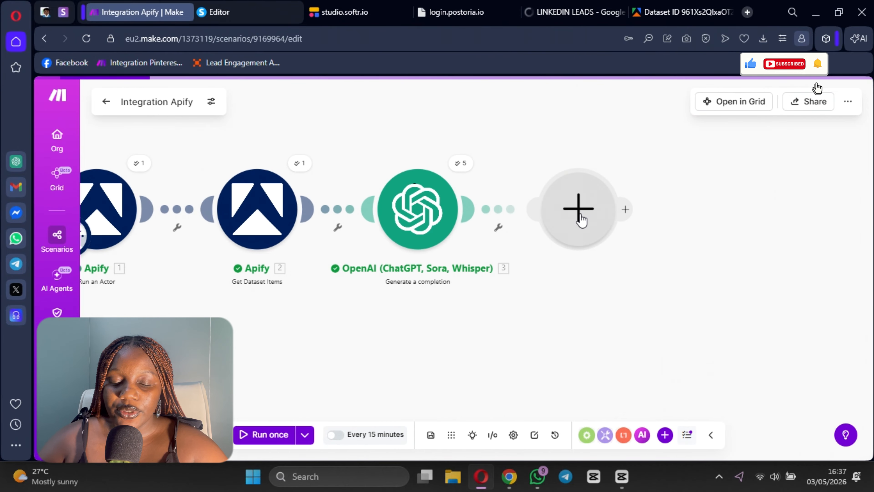
click(581, 220)
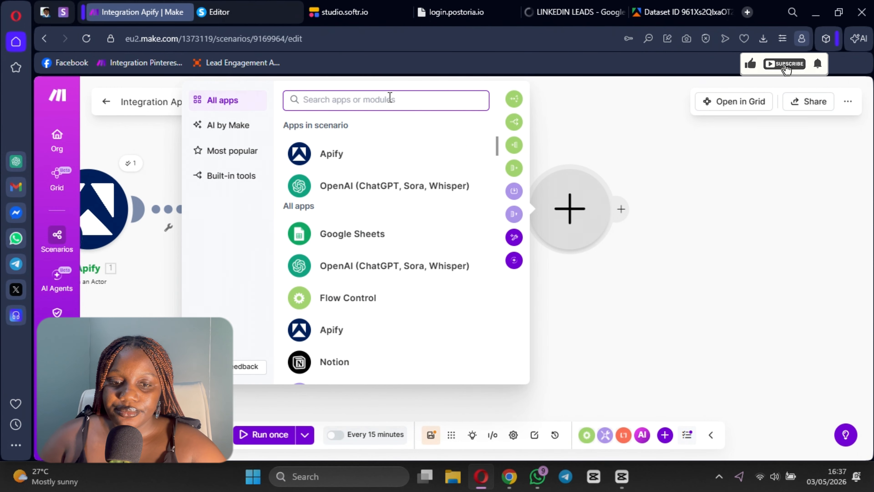
text(json)
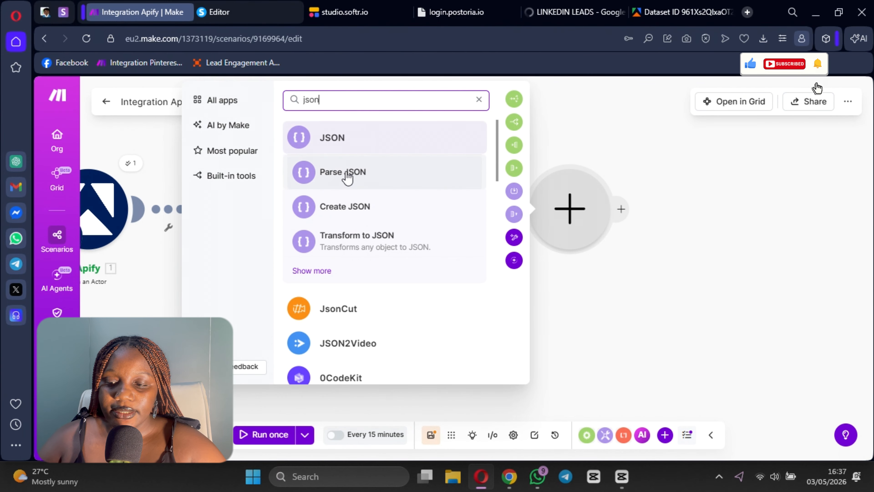
click(345, 172)
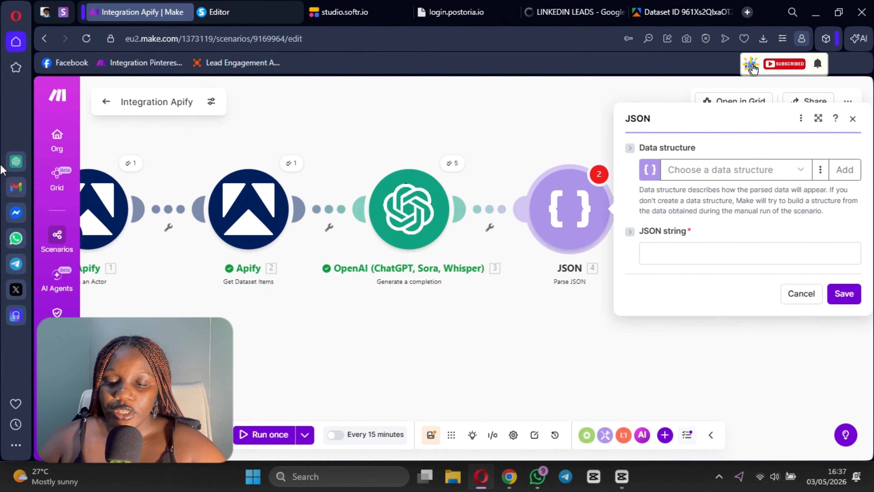
click(843, 170)
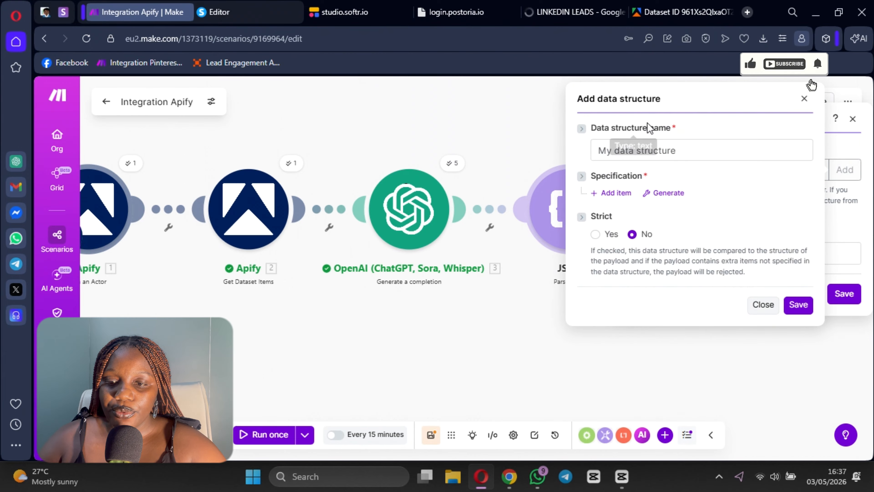
Step: Name the new data structure JOB RECUIREMENT STRUCTURE
click(658, 153)
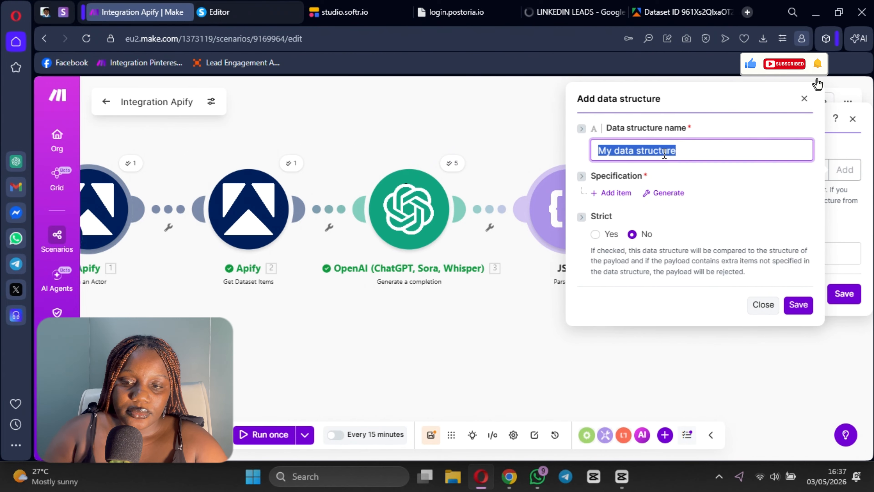
text(re)
key(BackSpace)
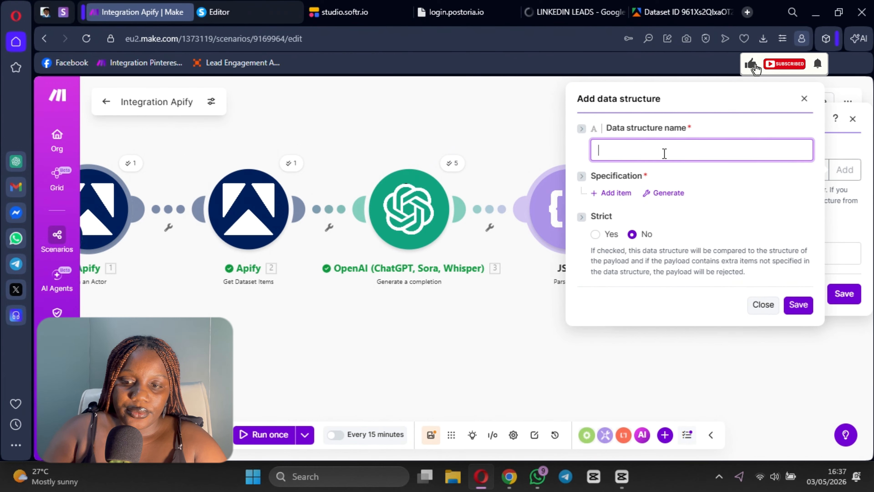
text(RECU)
key(BackSpace)
key(BackSpace)
key(BackSpace)
key(BackSpace)
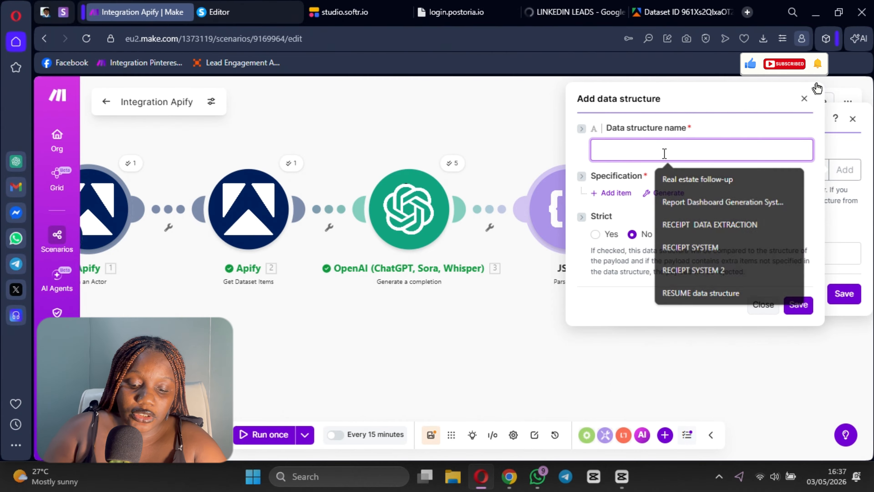
text(JOB)
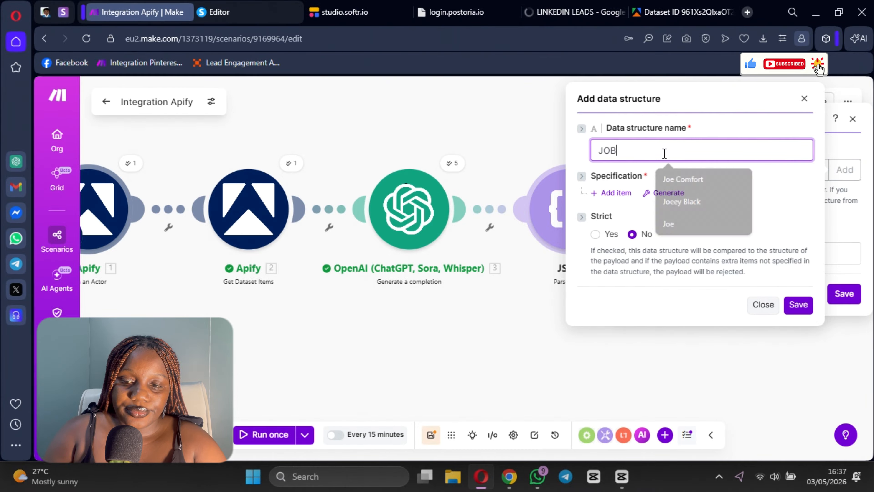
text( SEC)
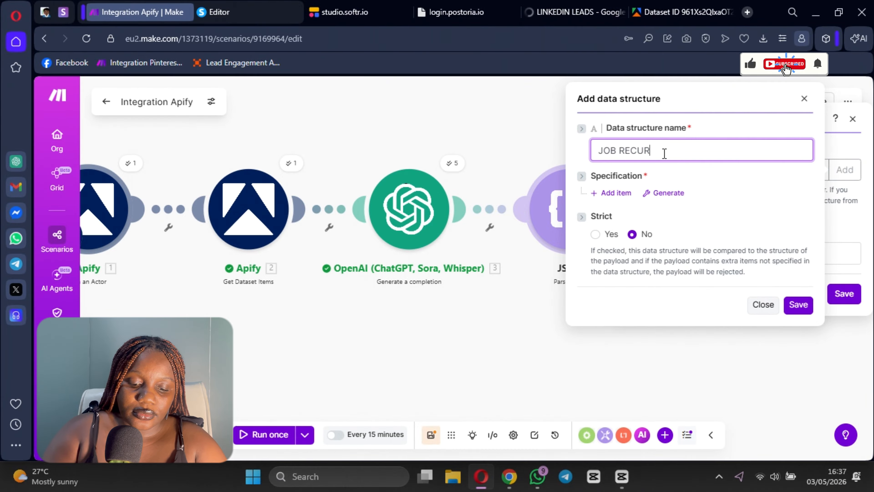
text(U)
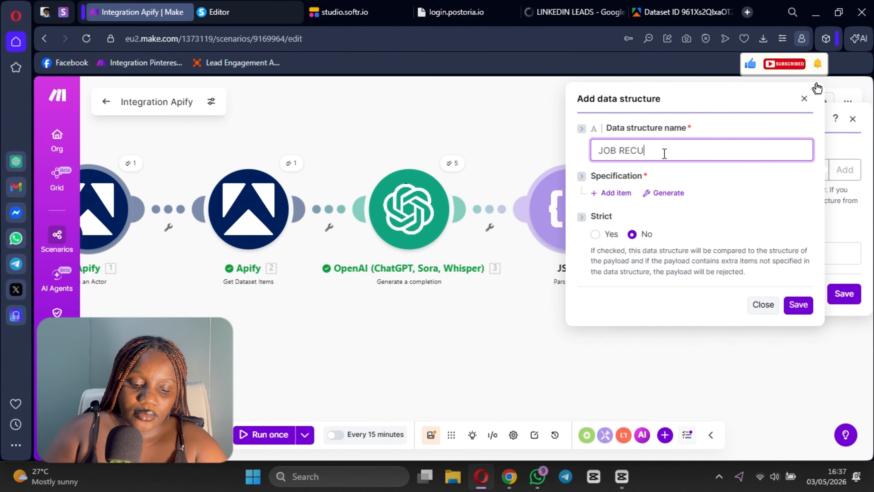
text(UU)
key(BackSpace)
text(IREMEN)
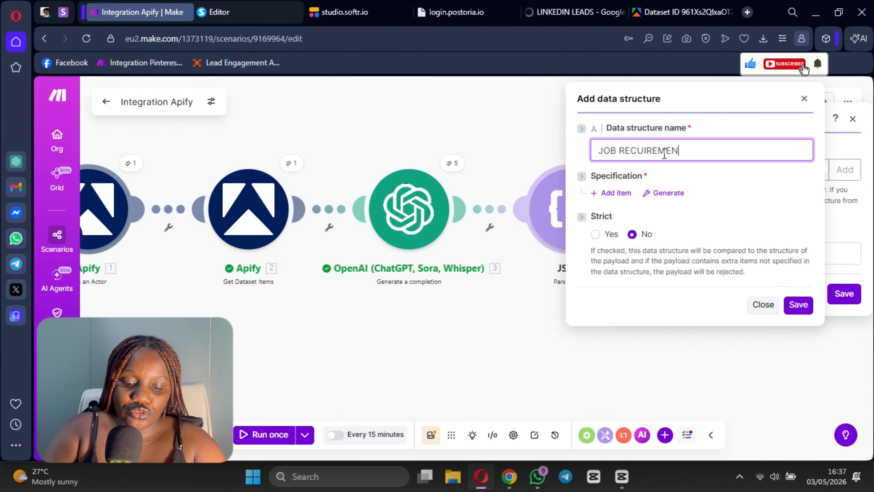
text(T STRUTU)
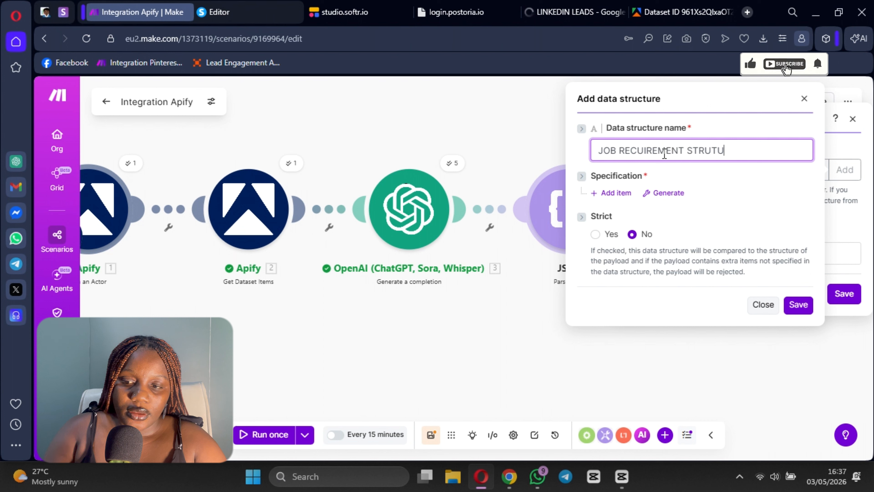
key(BackSpace)
key(BackSpace)
text(CTU)
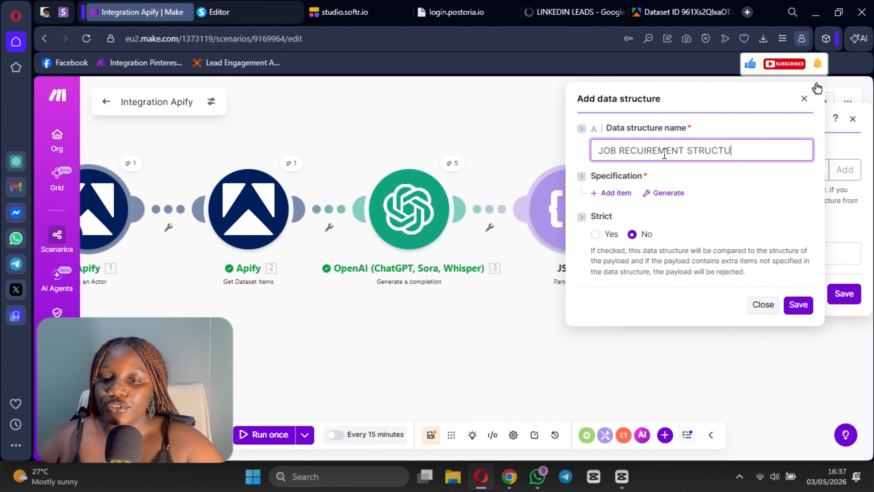
text(RE)
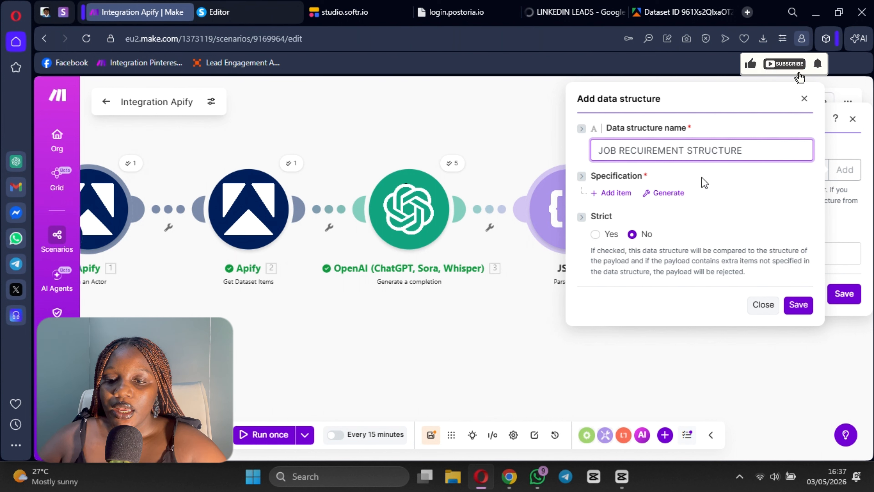
Step: Generate the data structure's specification from the copied OpenAI result as JSON sample data and save the structure
click(666, 194)
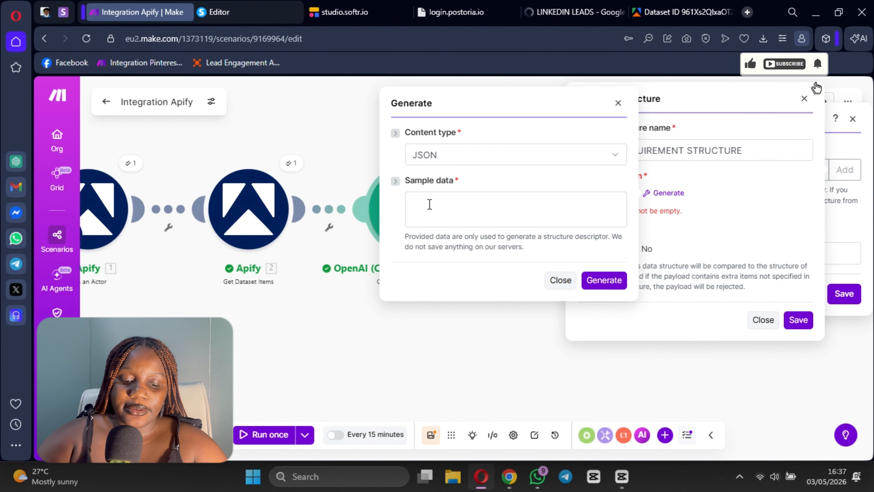
click(430, 203)
key(ctrl+v)
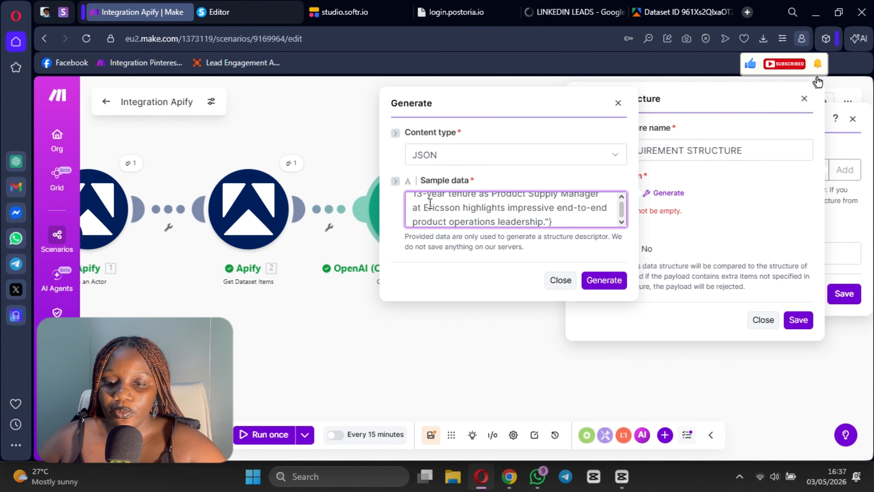
click(604, 280)
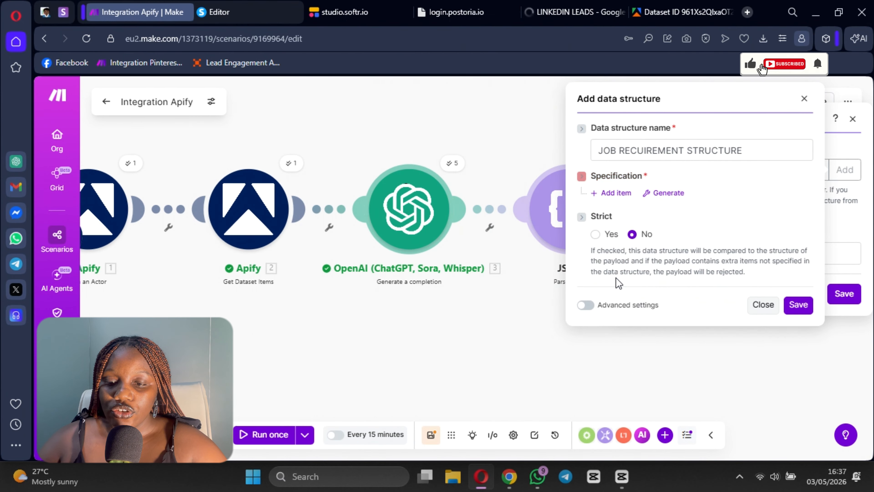
scroll(697, 225, down, 20)
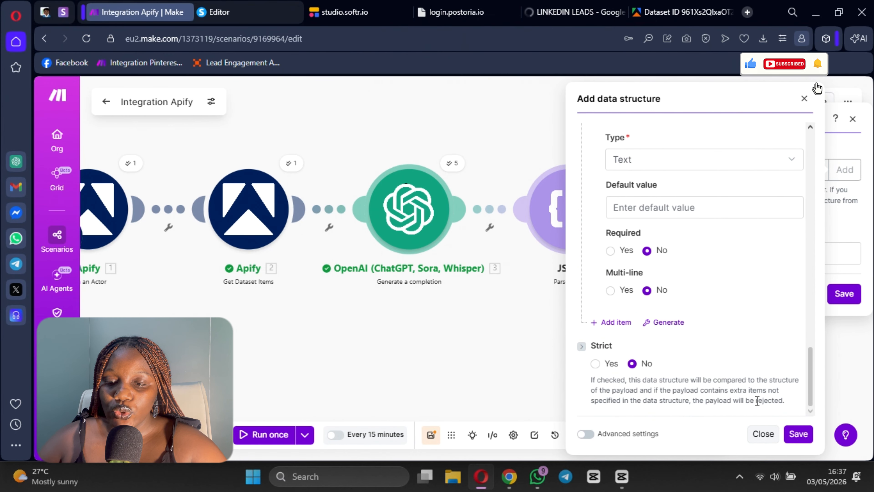
click(799, 435)
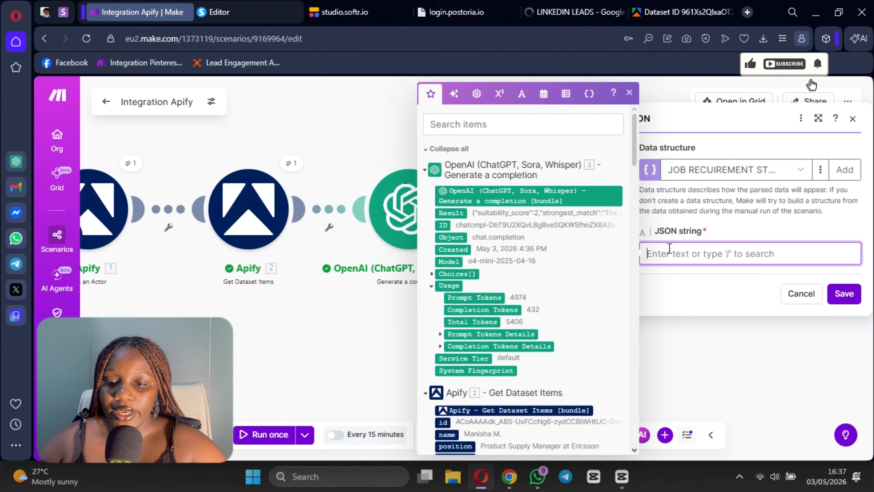
Step: Map the OpenAI Result to the Parse JSON module's JSON string, save it and start adding a module after it
click(451, 213)
click(844, 293)
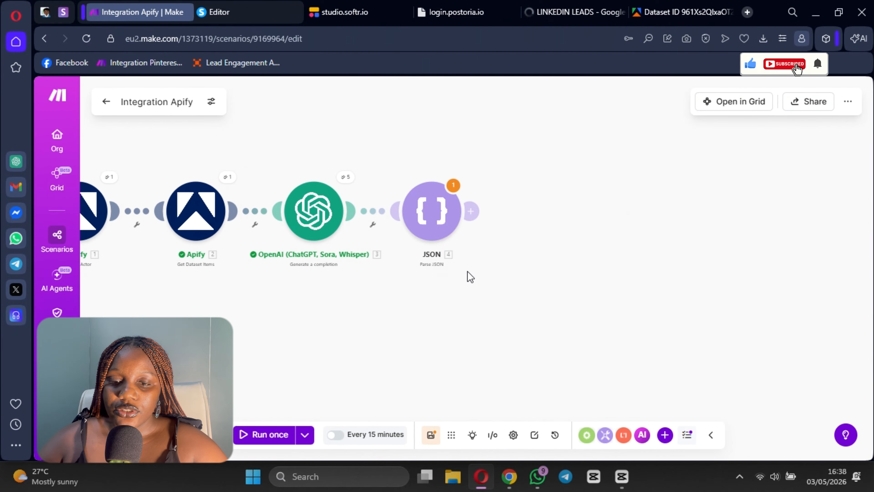
click(472, 215)
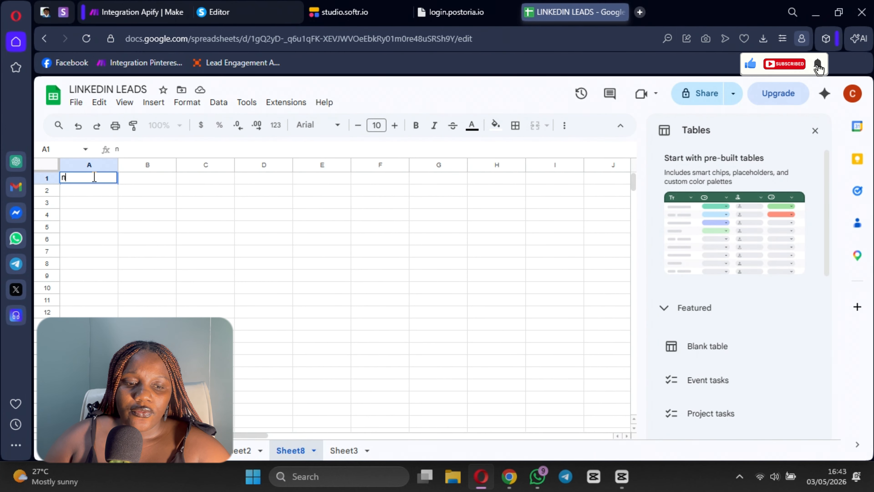
Step: Enter the column headings name in A1 and location in B1 of Sheet8 in the LINKEDIN LEADS spreadsheet
text(A,M)
text(name)
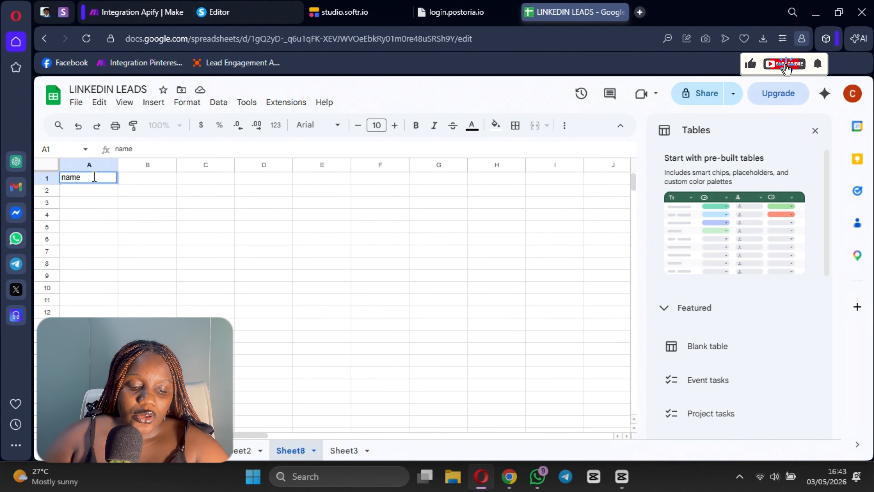
double_click(166, 178)
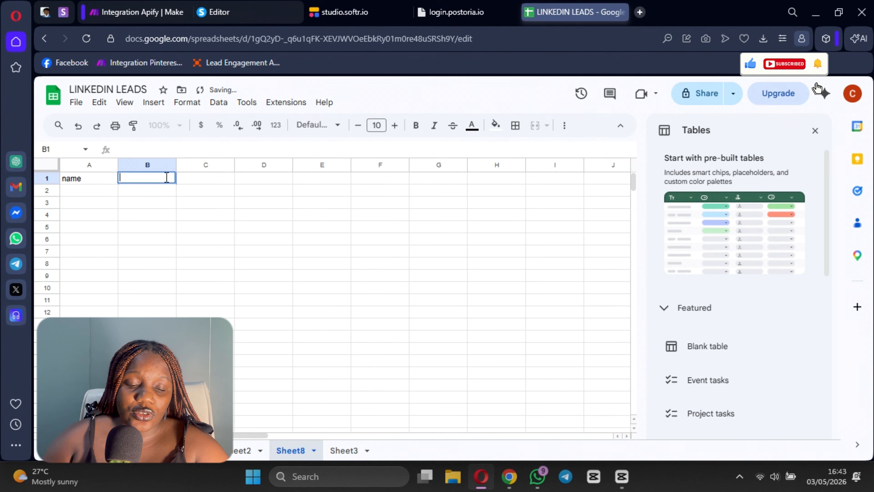
text(B)
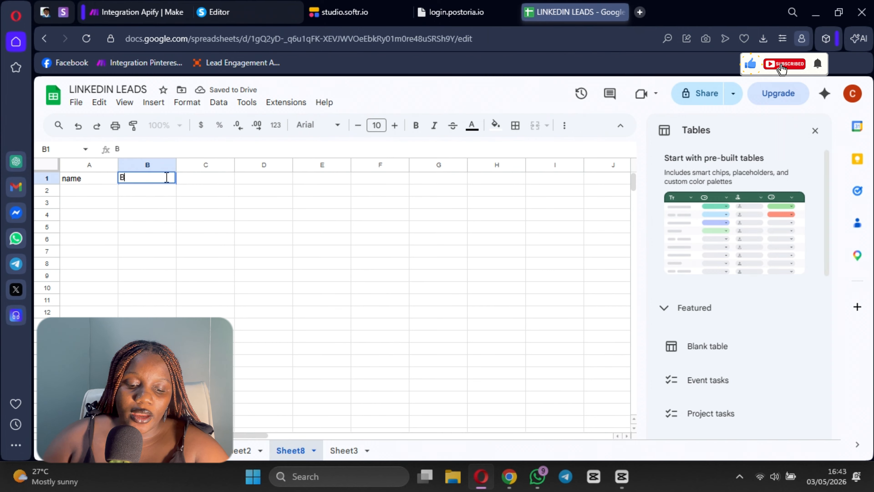
text(o)
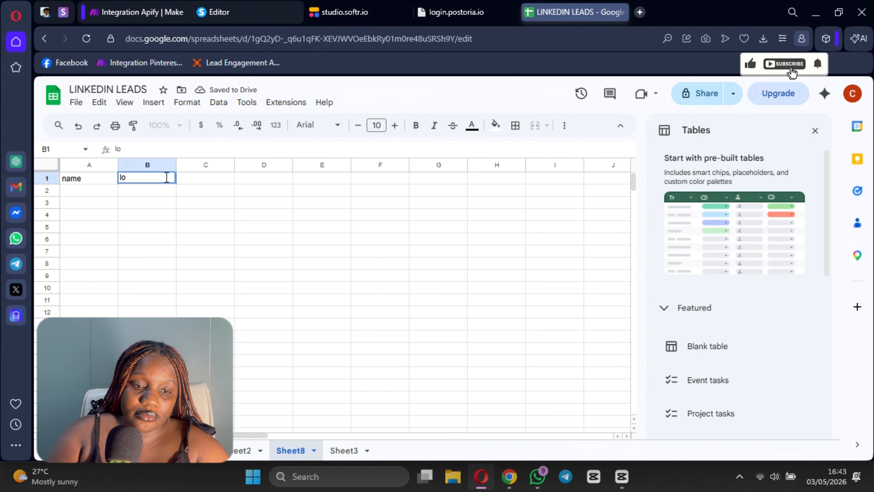
text(cation)
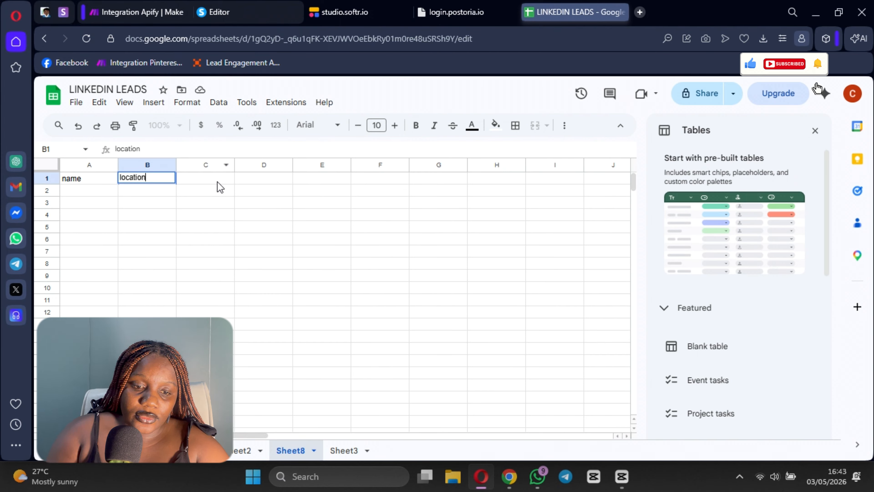
click(217, 181)
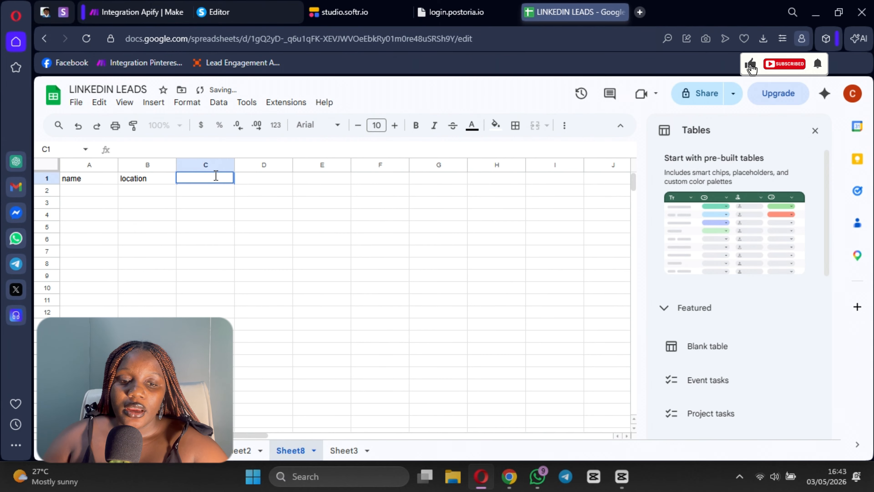
text(Biggest)
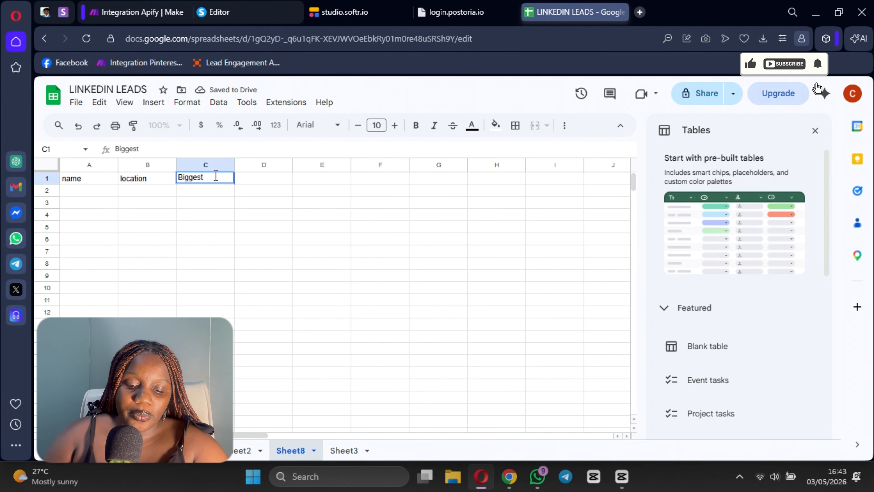
text( gao)
key(BackSpace)
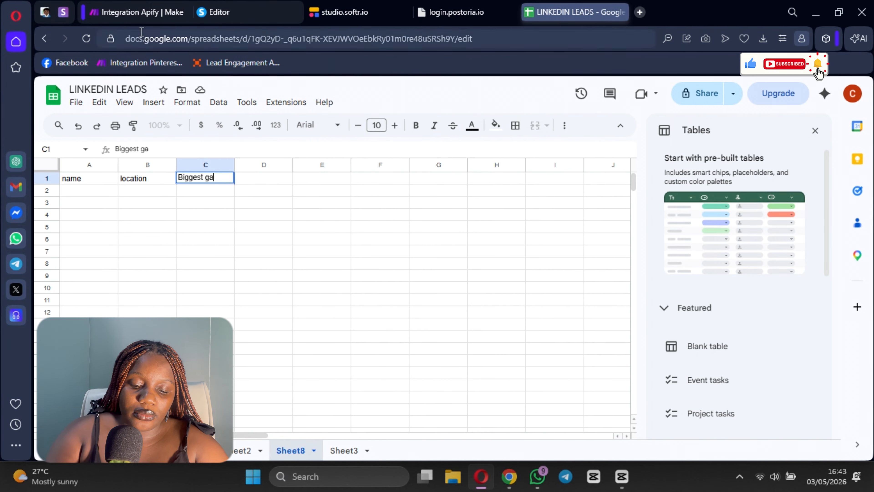
Step: Copy the suitability_score key from the OpenAI output in Make into cell C1 of the LINKEDIN LEADS sheet
click(141, 14)
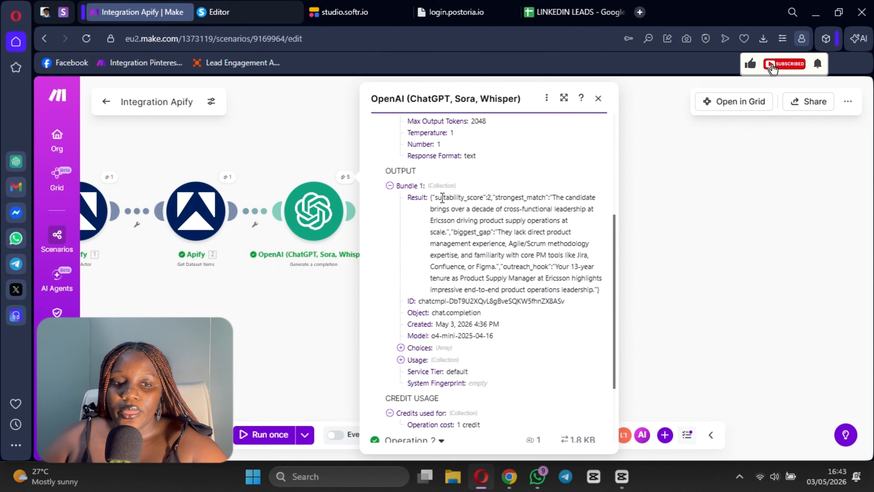
drag(485, 197, 437, 198)
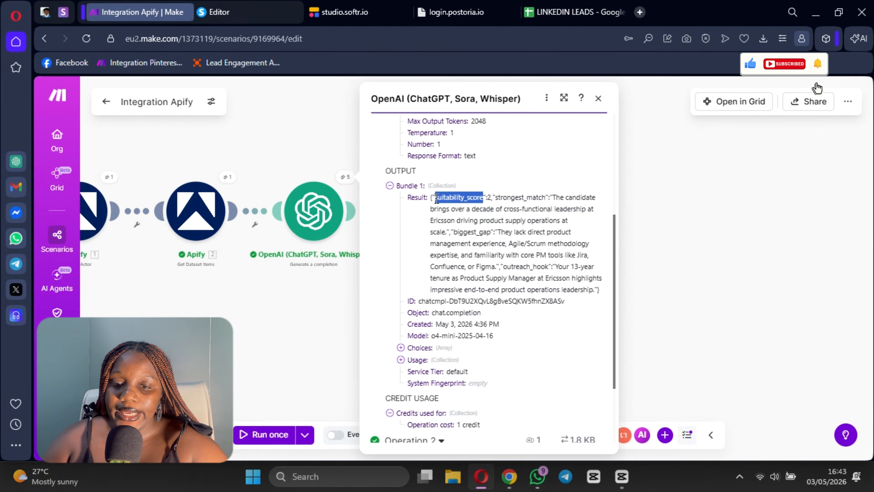
click(571, 12)
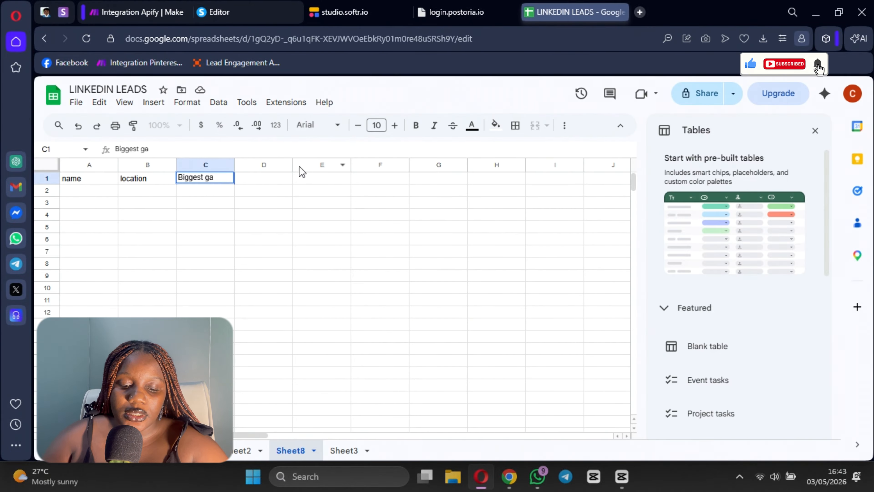
text(suitability_score)
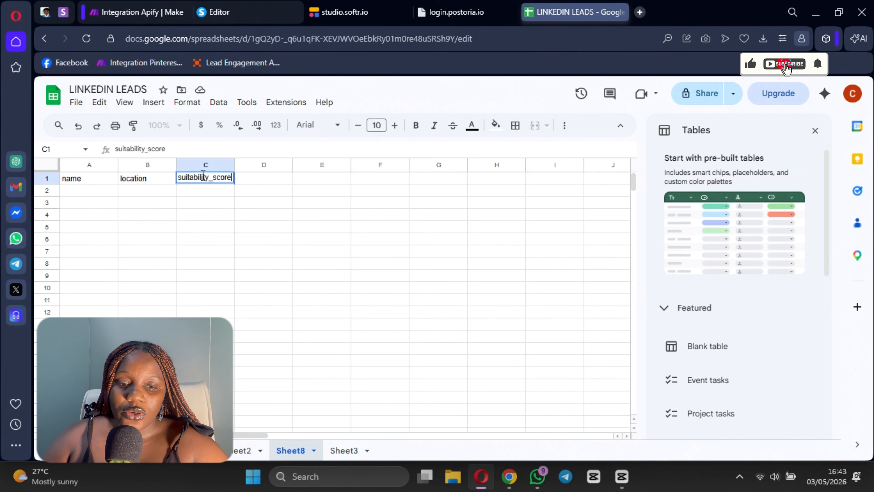
key(Tab)
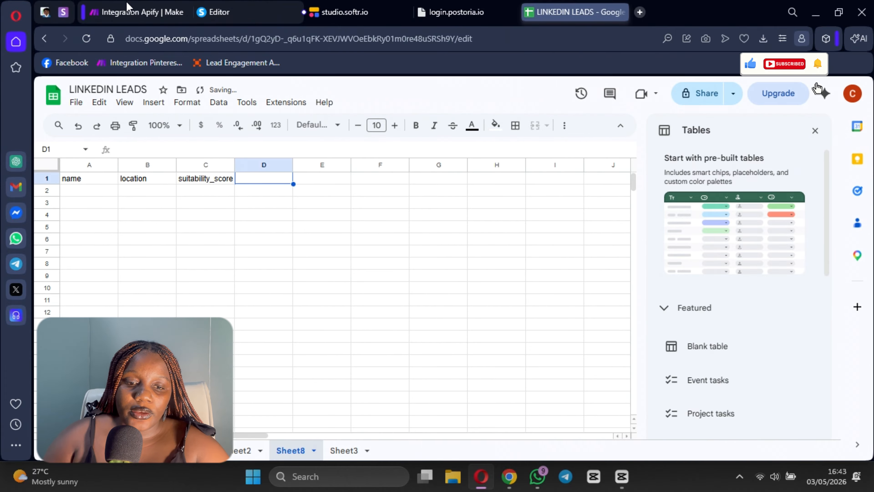
Step: Copy the strongest_match key from the OpenAI output in Make into cell D1 of the LINKEDIN LEADS sheet
click(127, 6)
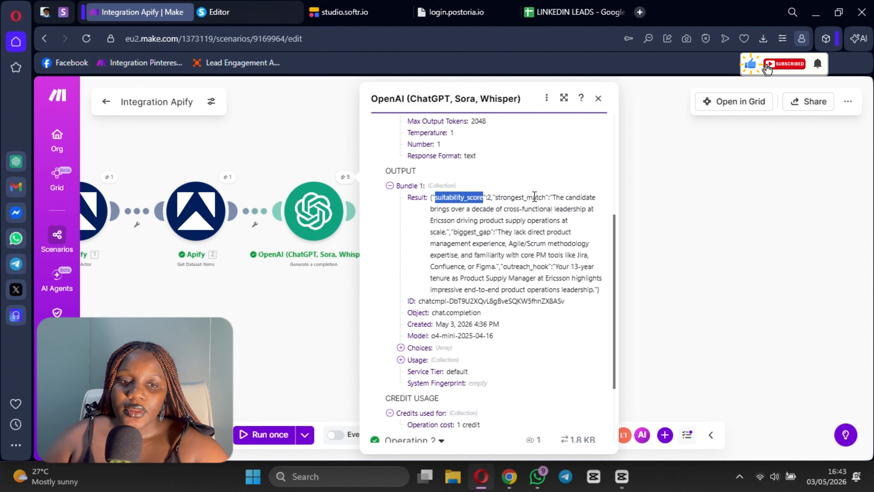
drag(549, 198, 495, 197)
key(ctrl+c)
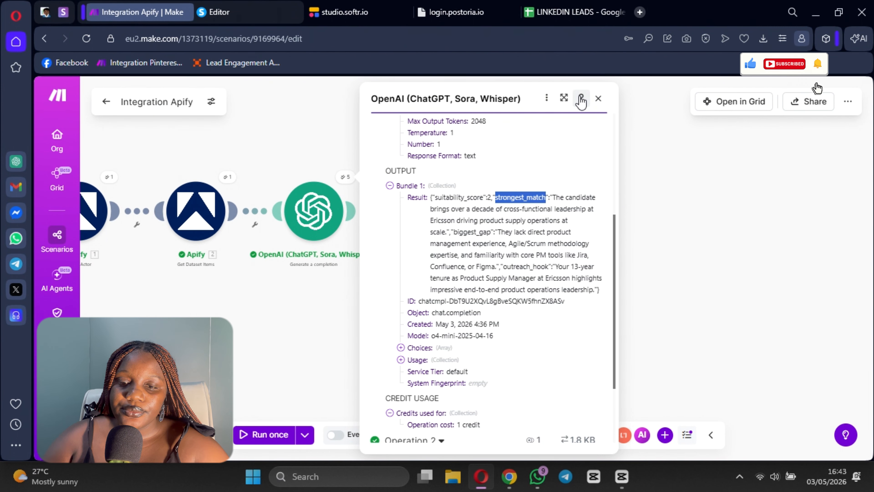
click(530, 18)
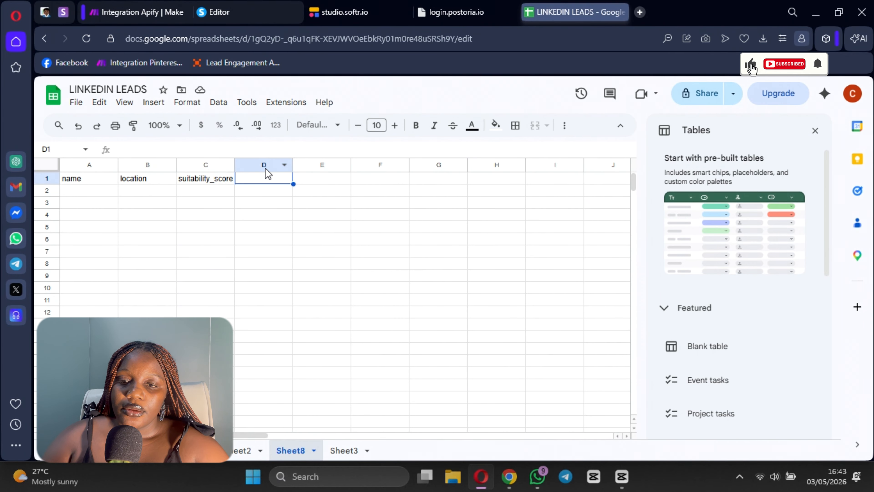
double_click(267, 178)
key(ctrl+v)
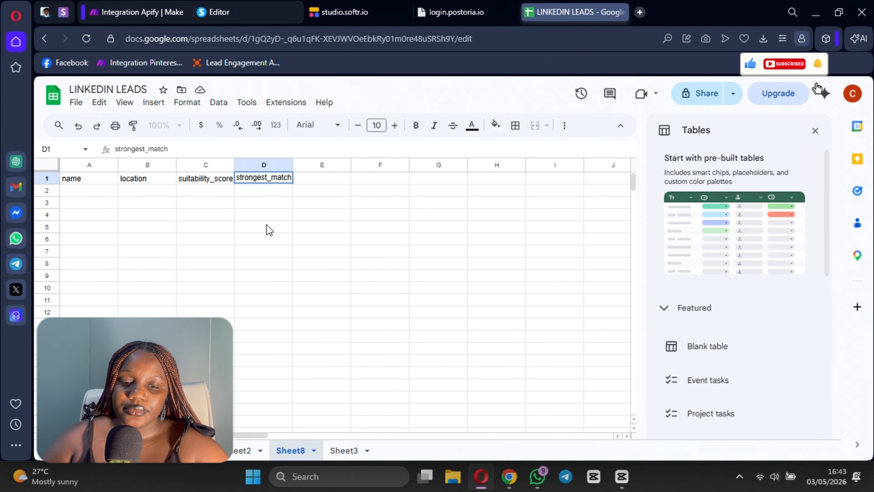
click(267, 229)
Step: Copy the biggest_gap key from the OpenAI output in Make into cell E1 of the LINKEDIN LEADS sheet
click(137, 12)
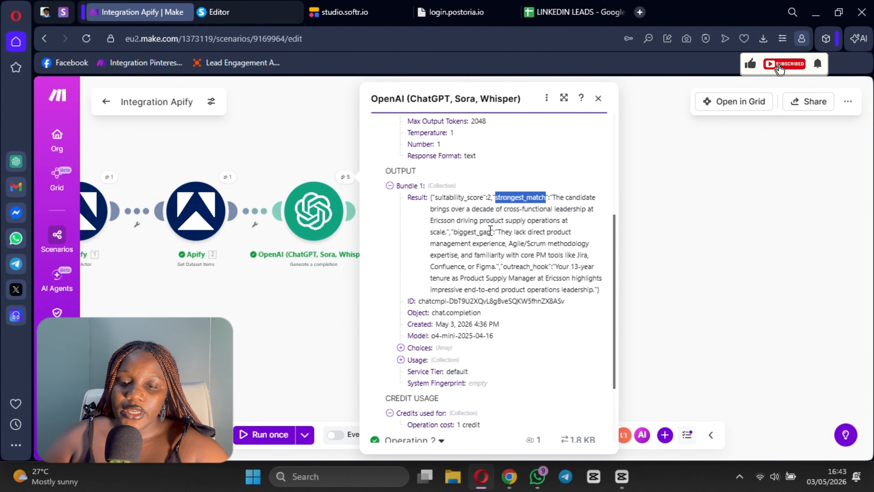
drag(491, 232, 453, 234)
key(ctrl+c)
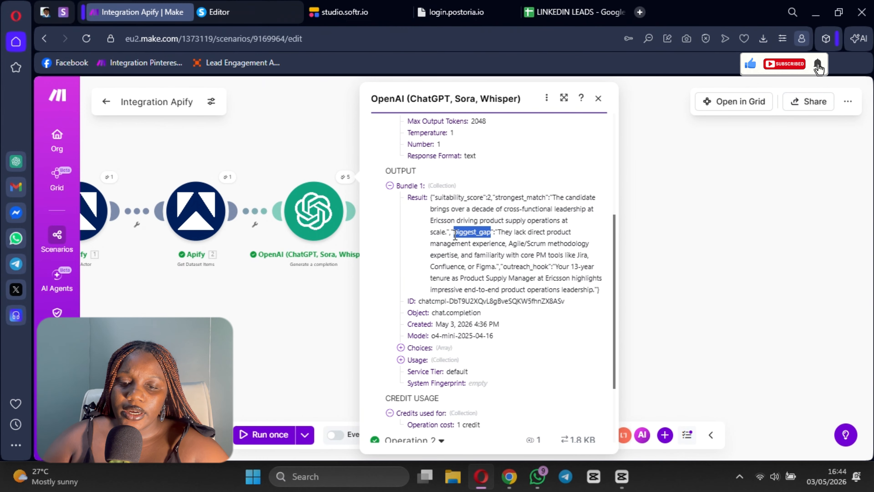
click(560, 18)
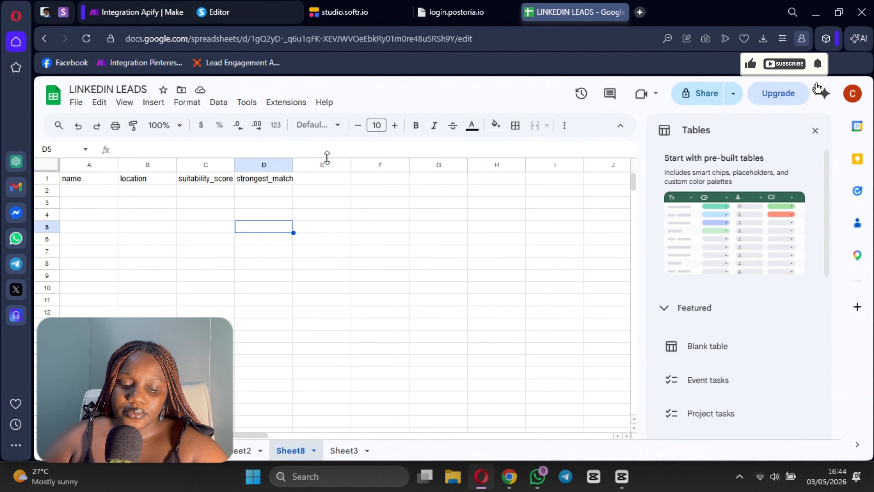
double_click(322, 178)
key(ctrl+v)
click(322, 214)
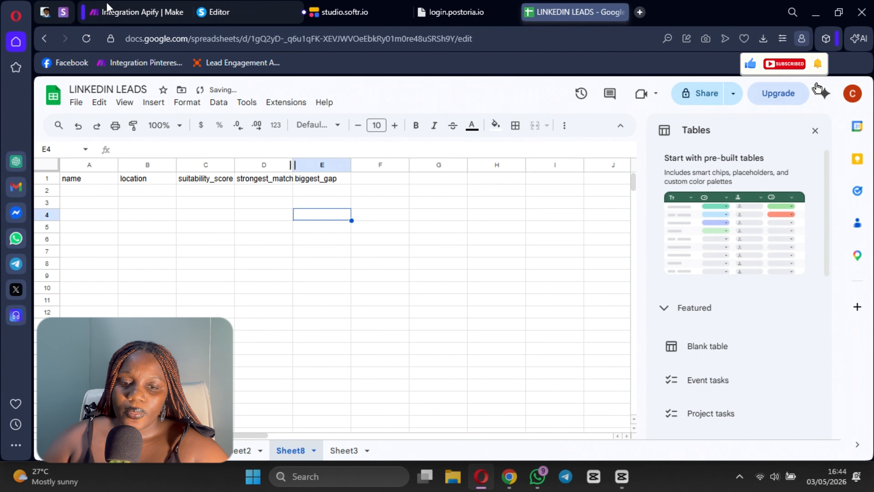
Step: Copy the outreach_hook key from the OpenAI output in Make into cell F1 of the LINKEDIN LEADS sheet
click(138, 12)
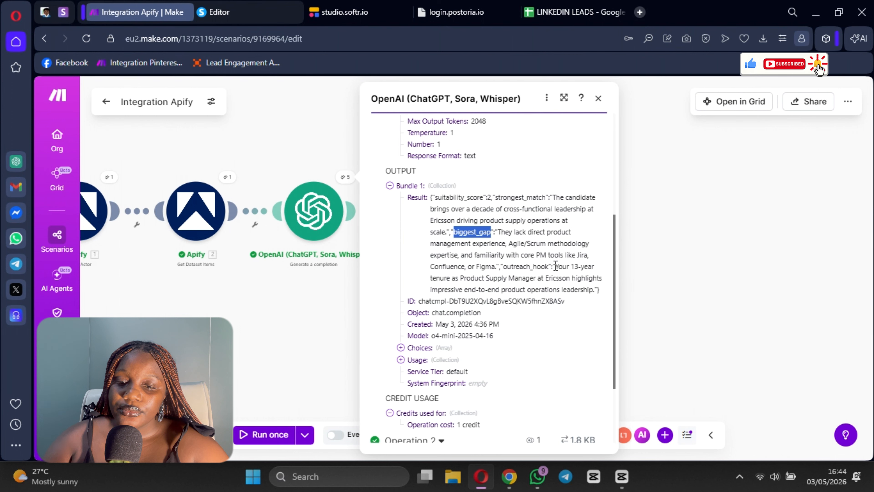
drag(549, 265, 506, 266)
key(ctrl+c)
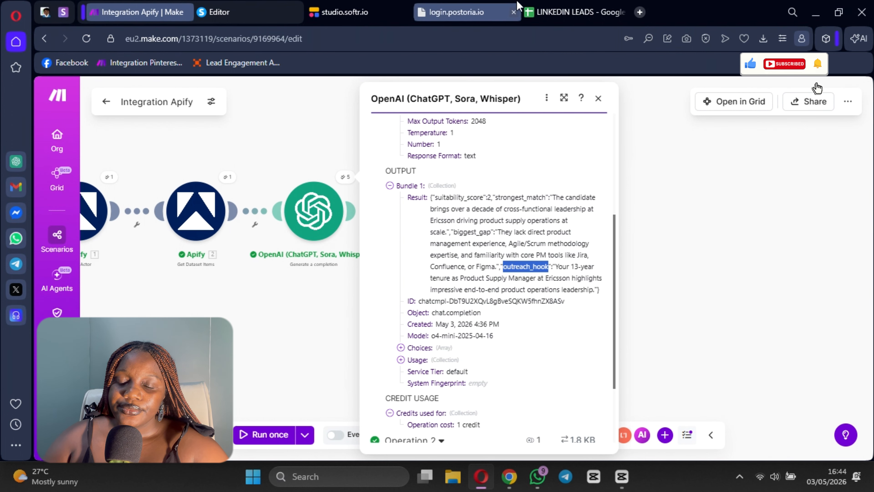
click(574, 12)
click(379, 178)
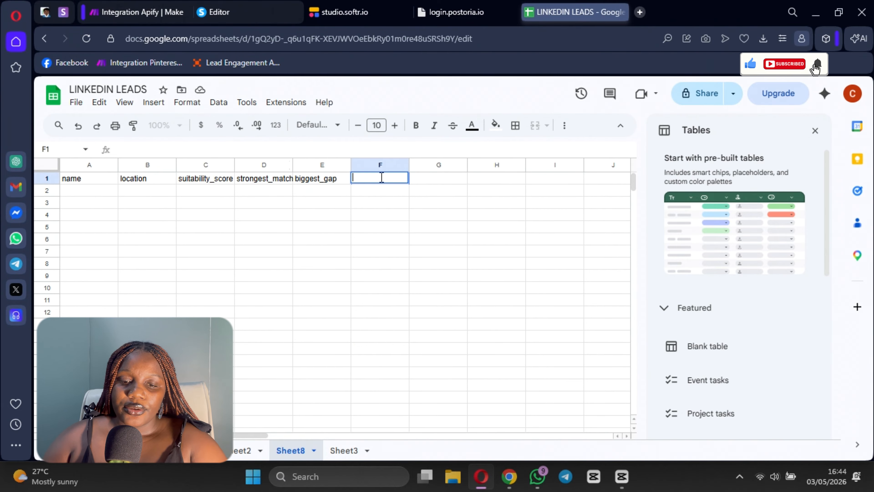
key(ctrl+v)
click(374, 229)
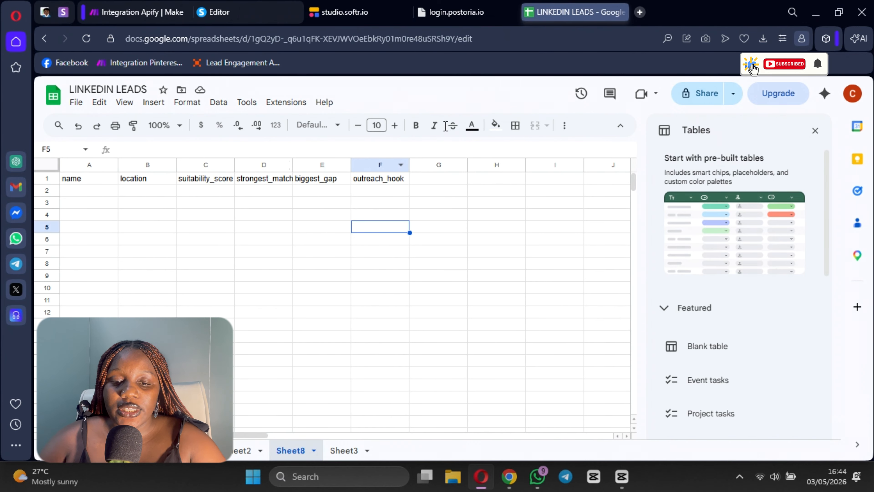
Step: Return to the Make scenario and add a Google Sheets Add a Row module after the Parse JSON module
click(157, 20)
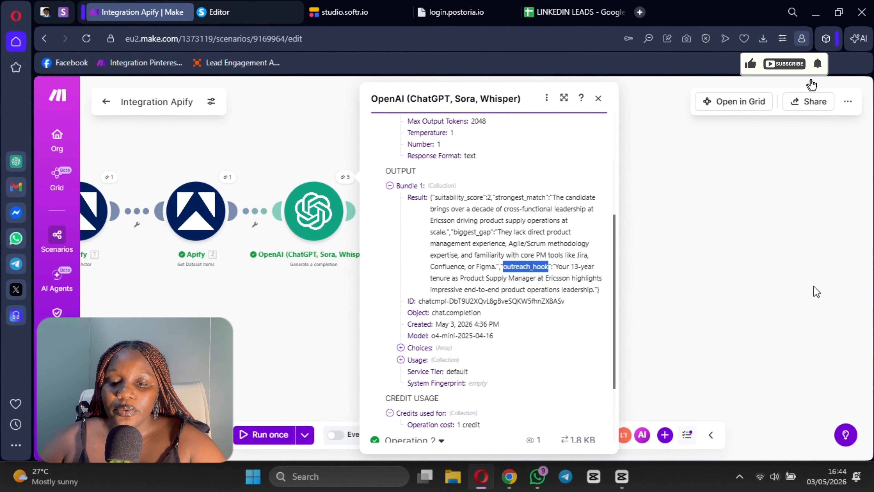
click(773, 286)
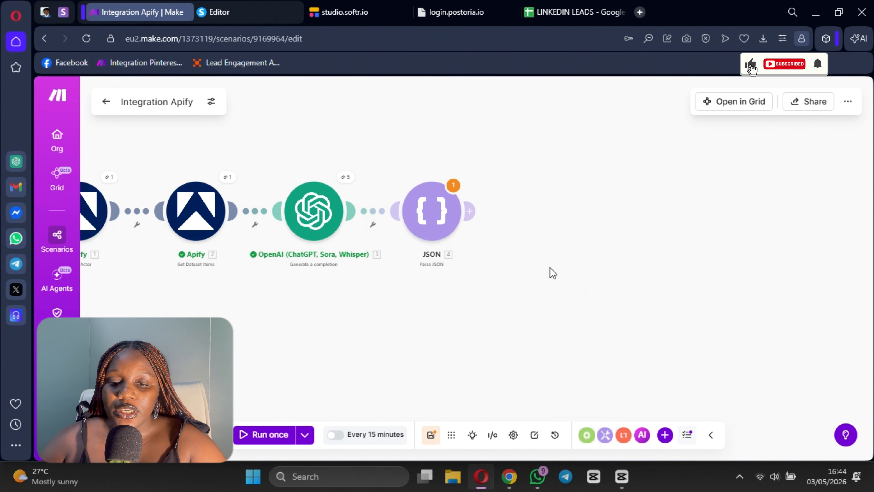
click(471, 213)
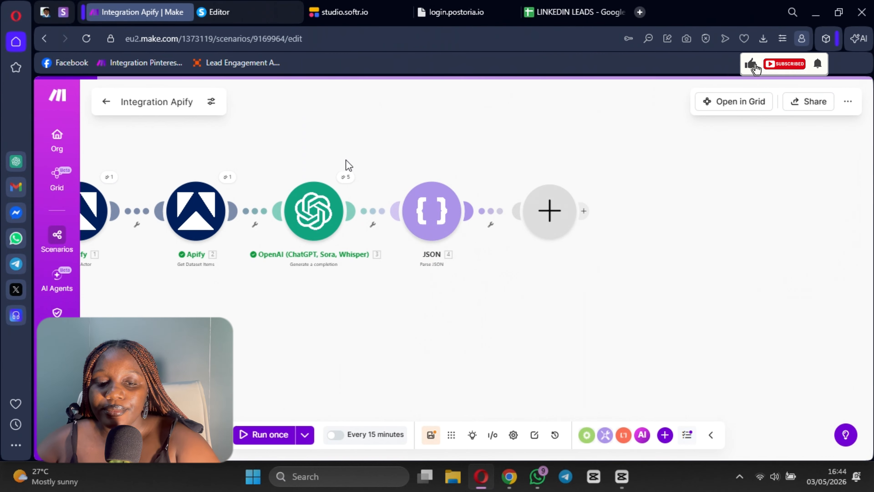
click(332, 272)
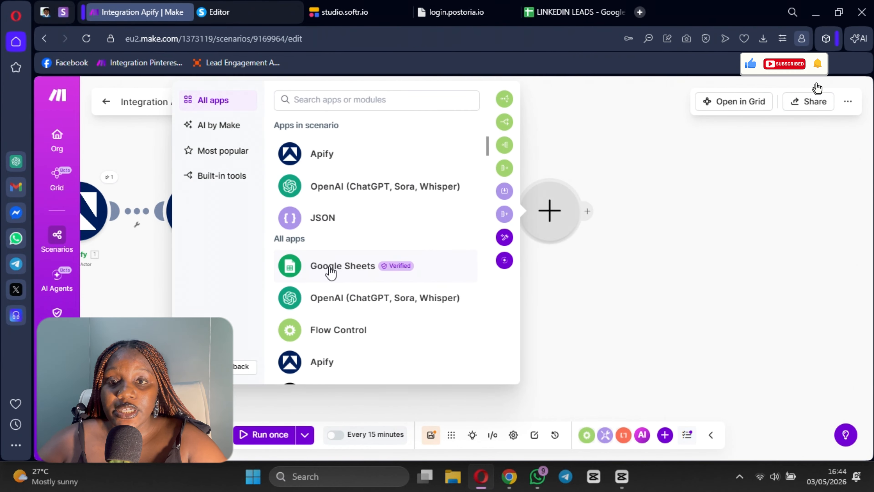
click(303, 241)
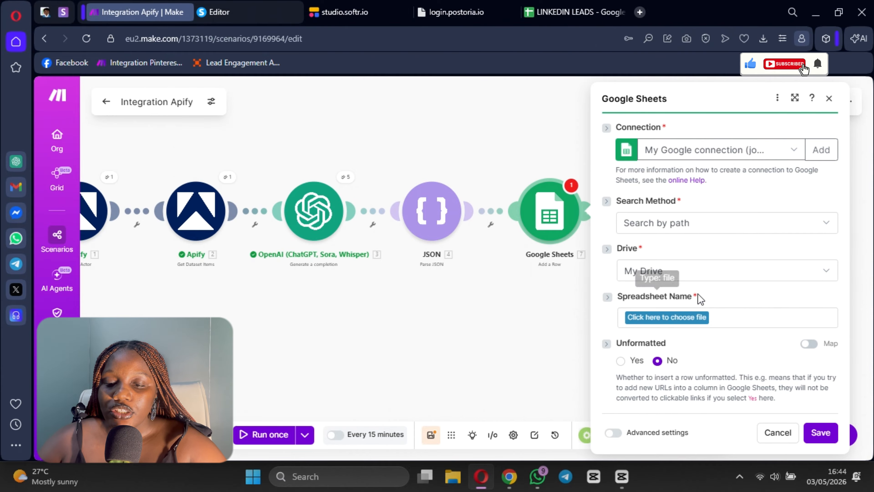
Step: Set the Google Sheets module to the LINKEDIN LEADS spreadsheet and its Sheet8 sheet
click(668, 317)
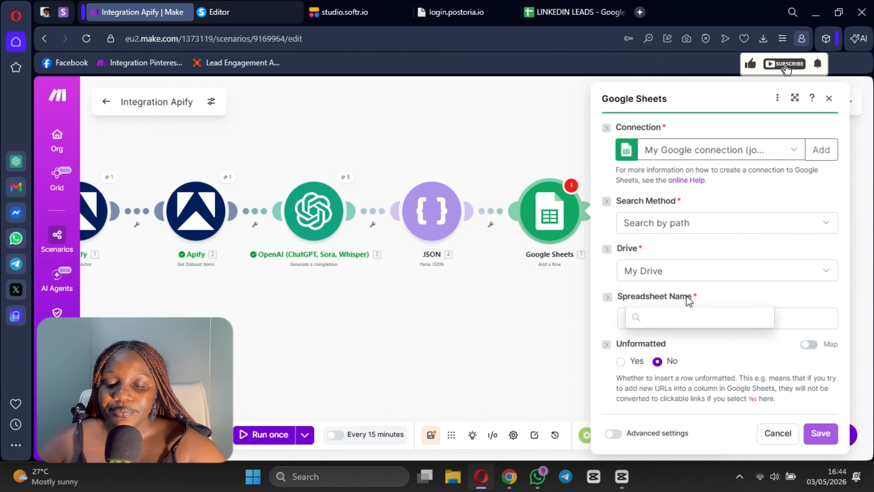
click(682, 303)
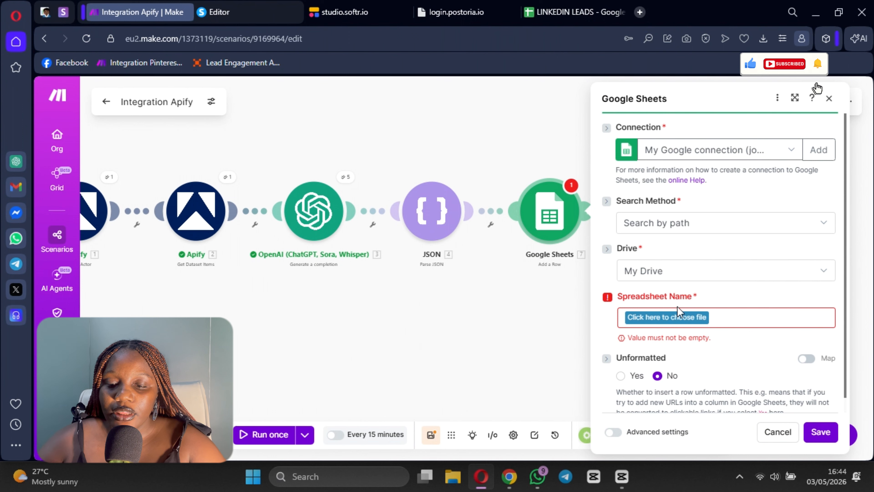
click(675, 317)
click(654, 202)
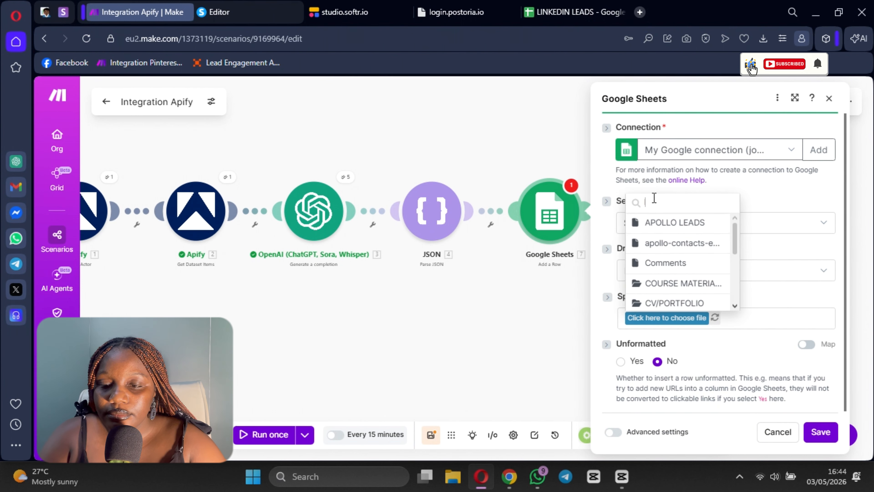
text(linke)
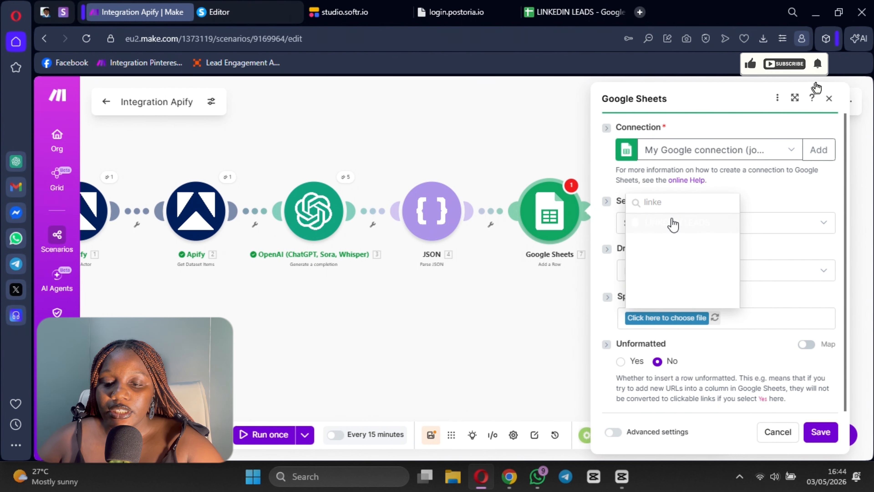
click(671, 223)
scroll(651, 272, down, 1)
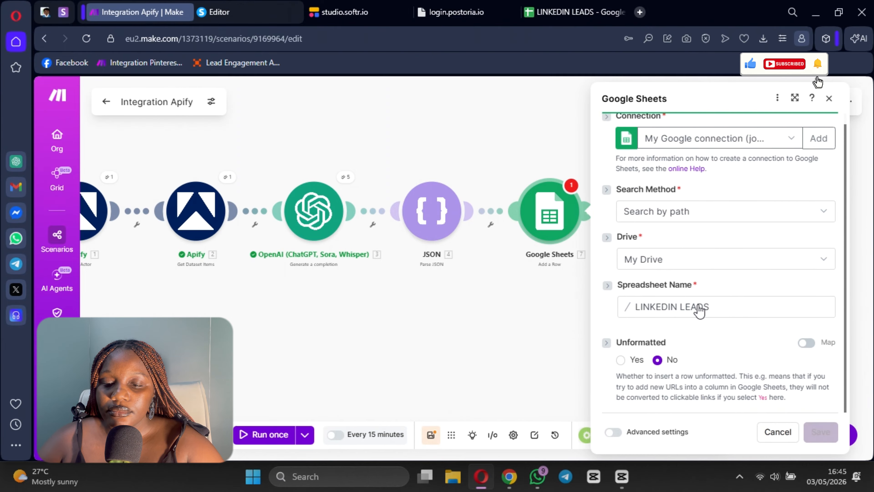
scroll(705, 297, down, 1)
click(689, 326)
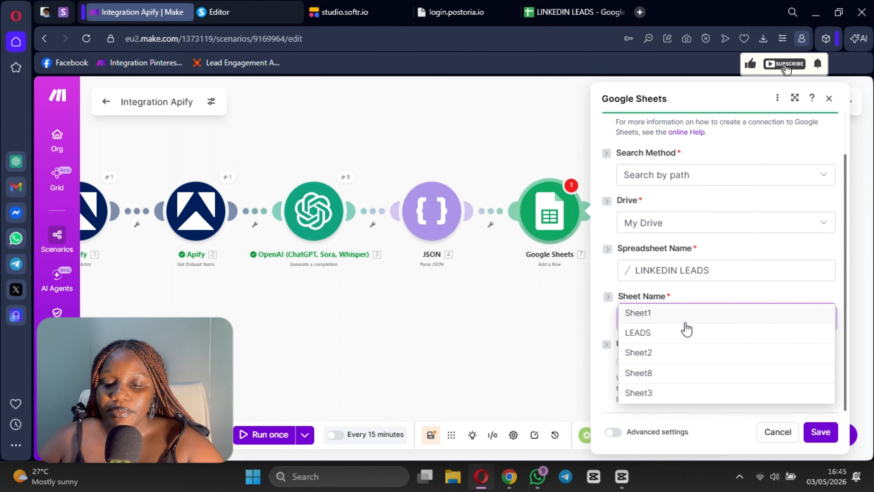
click(662, 373)
Step: Map the Apify dataset's name to the name column and its location linkedinText to the location column
scroll(688, 270, down, 5)
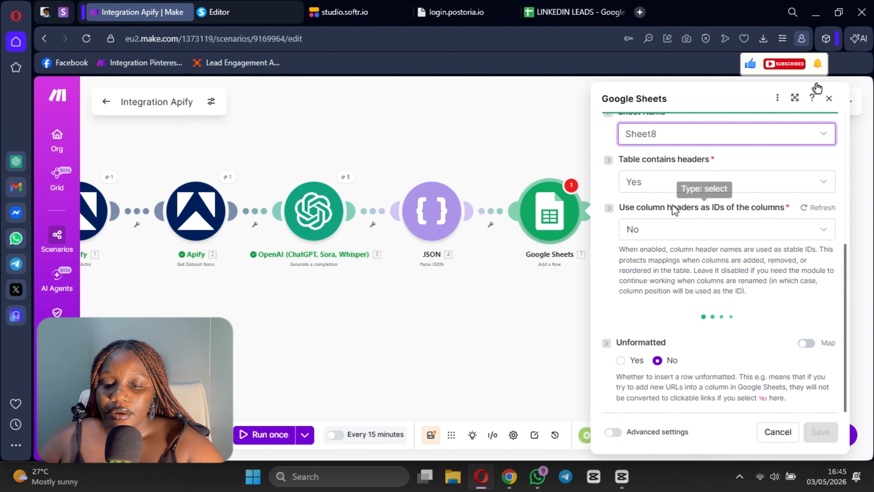
scroll(688, 241, down, 4)
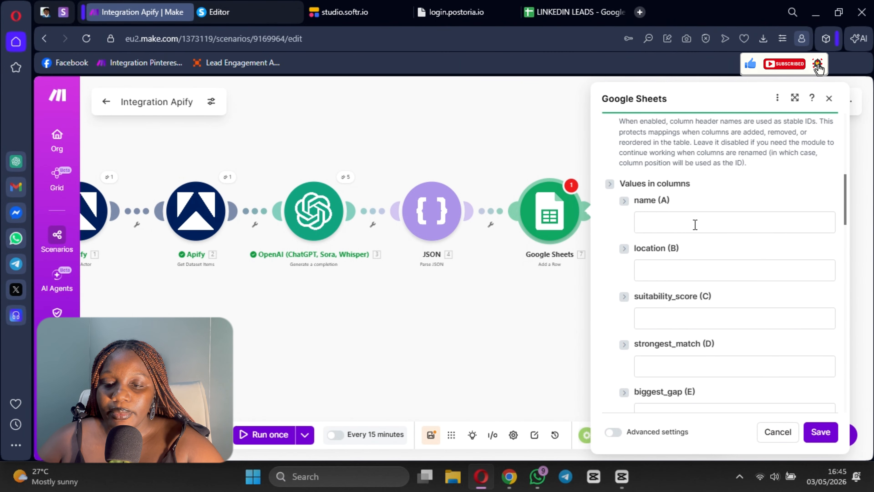
click(694, 225)
scroll(498, 256, down, 2)
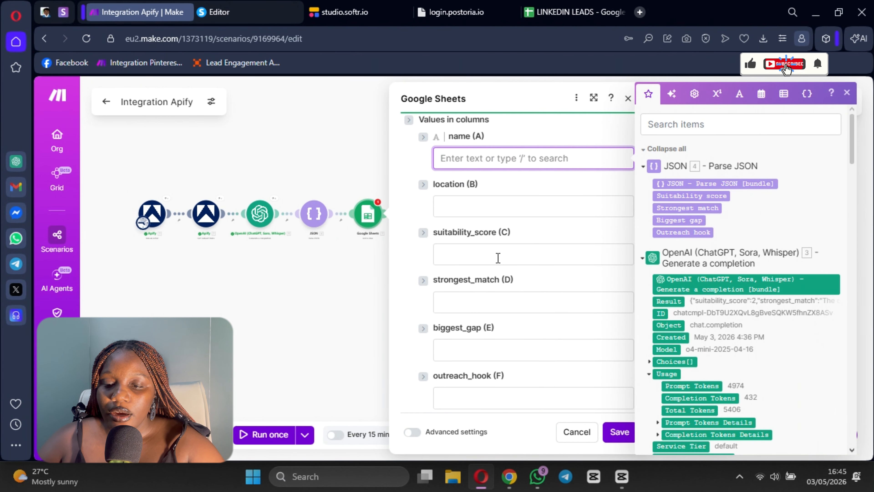
scroll(771, 302, down, 10)
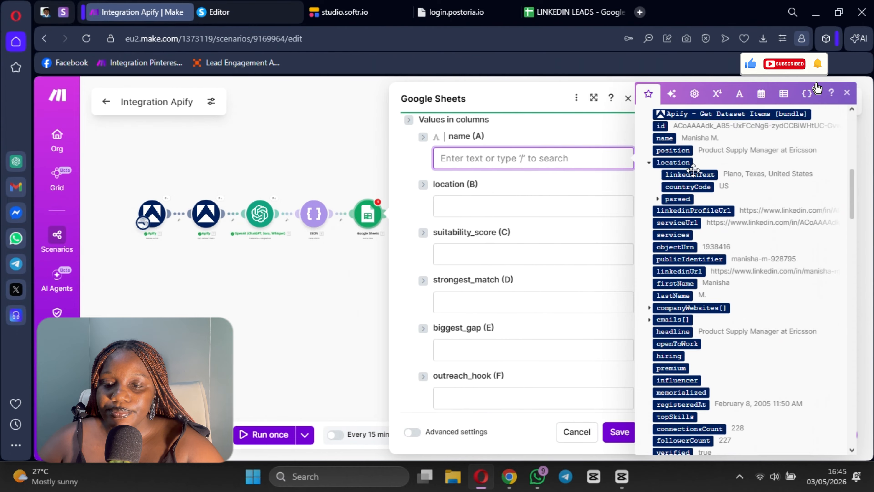
click(662, 138)
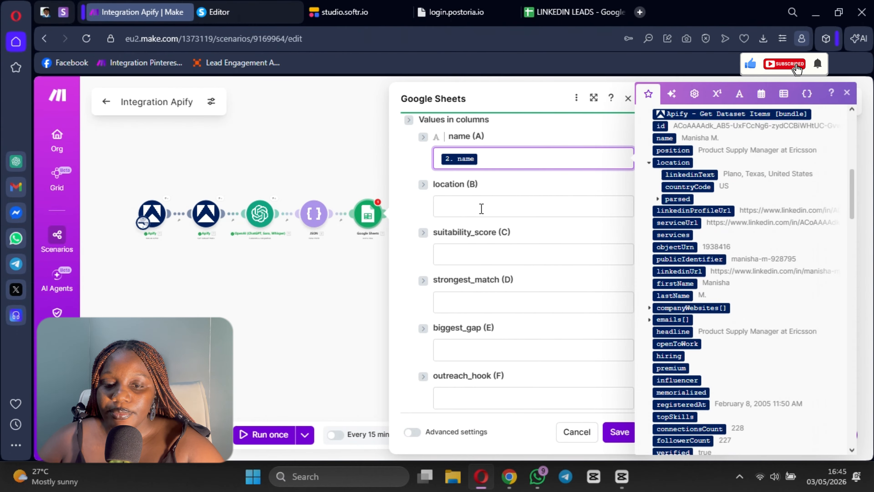
key(Tab)
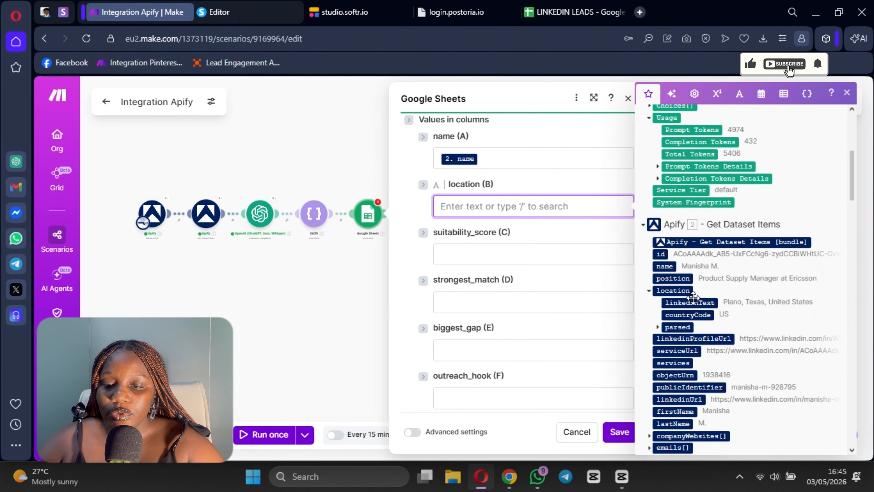
click(701, 303)
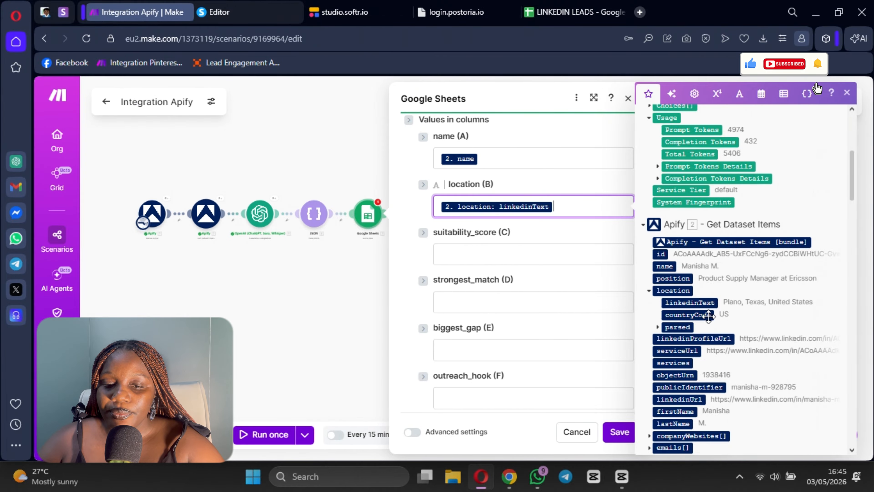
Step: Map the Parse JSON Suitability score, Strongest match, Biggest gap and Outreach hook to columns C through F, and save the module
click(504, 264)
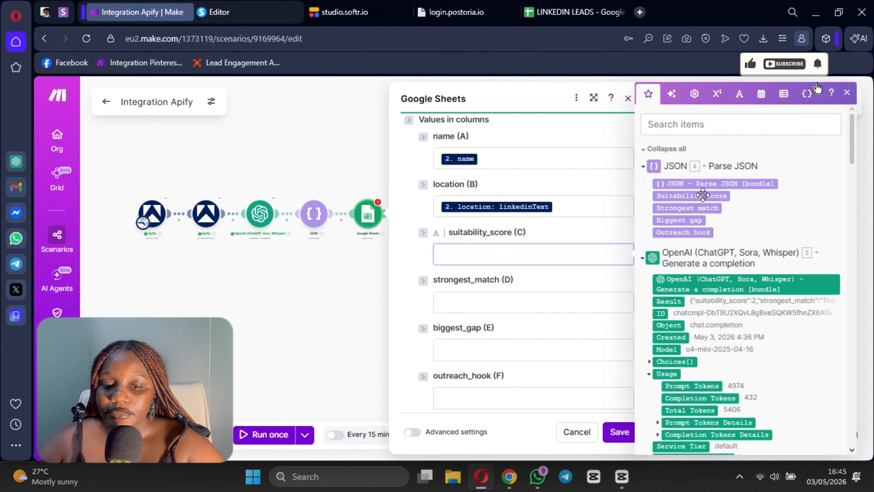
click(692, 196)
click(568, 301)
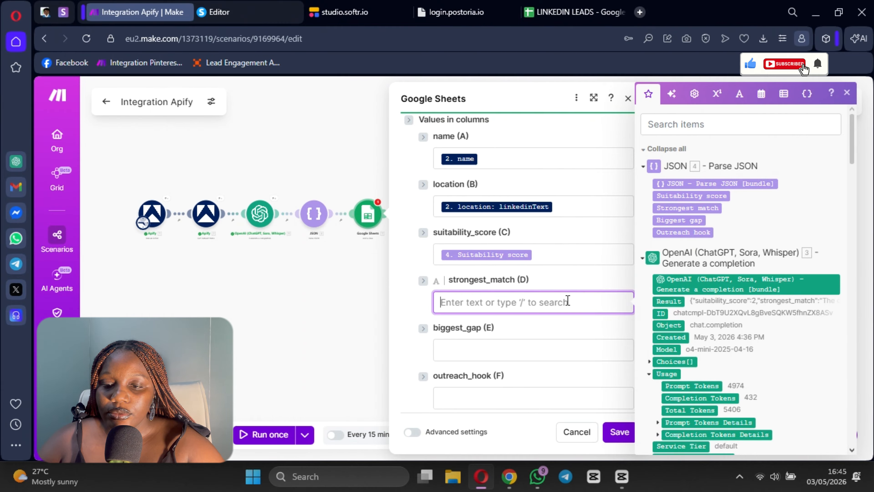
click(690, 209)
click(505, 280)
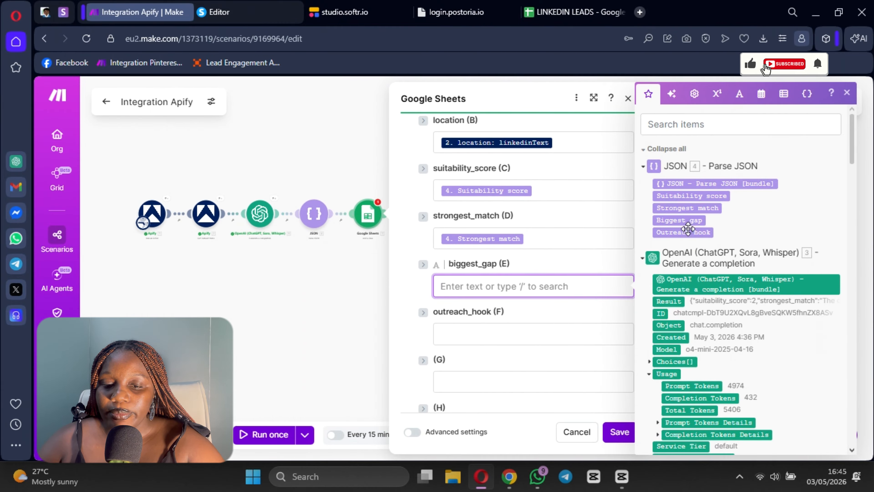
click(685, 220)
click(511, 341)
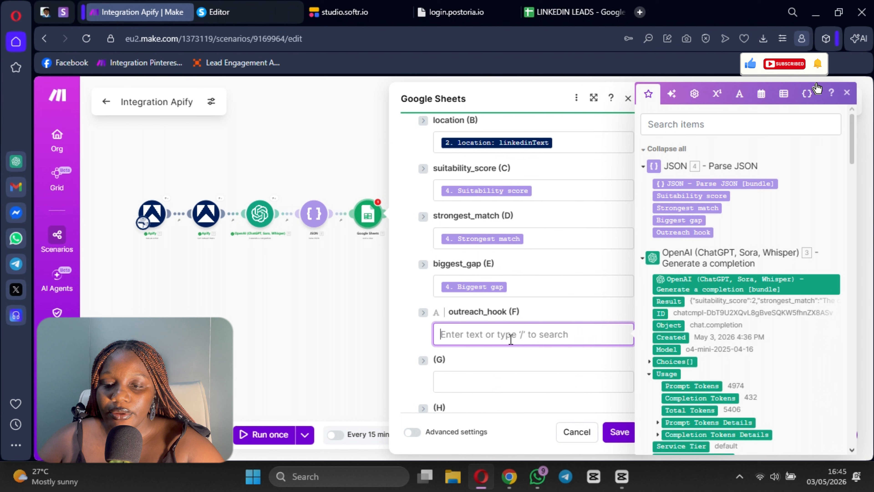
click(692, 231)
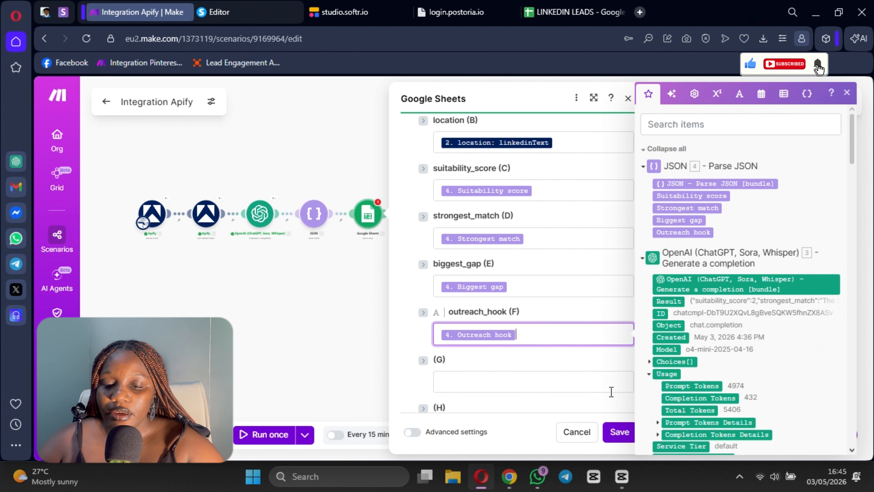
click(617, 430)
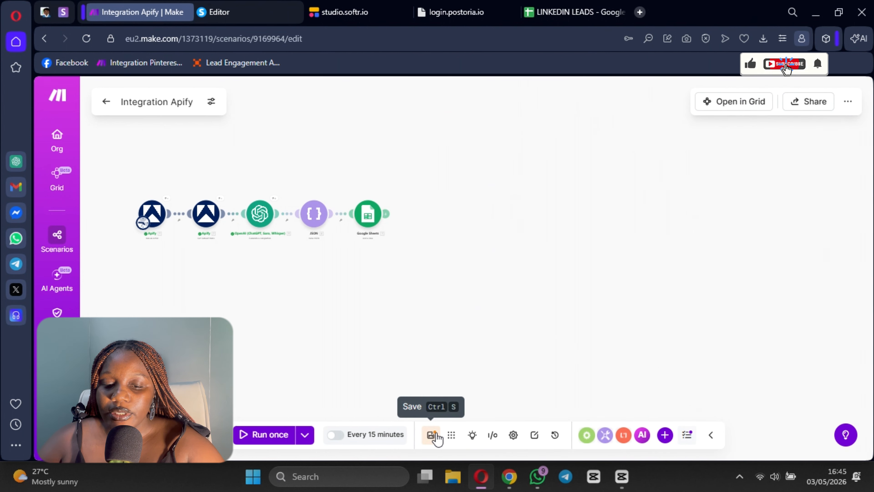
Step: Save the scenario and run it once, checking the output in the LINKEDIN LEADS spreadsheet
click(430, 435)
scroll(447, 348, up, 4)
drag(394, 246, 671, 330)
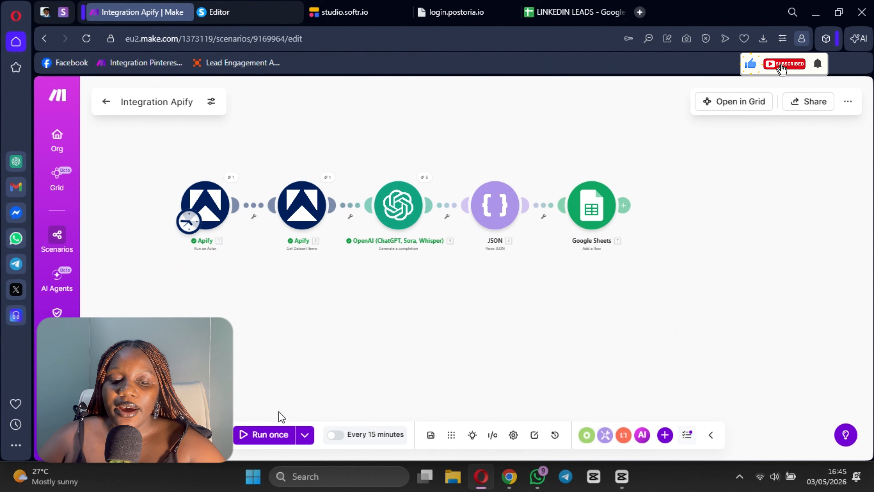
click(271, 437)
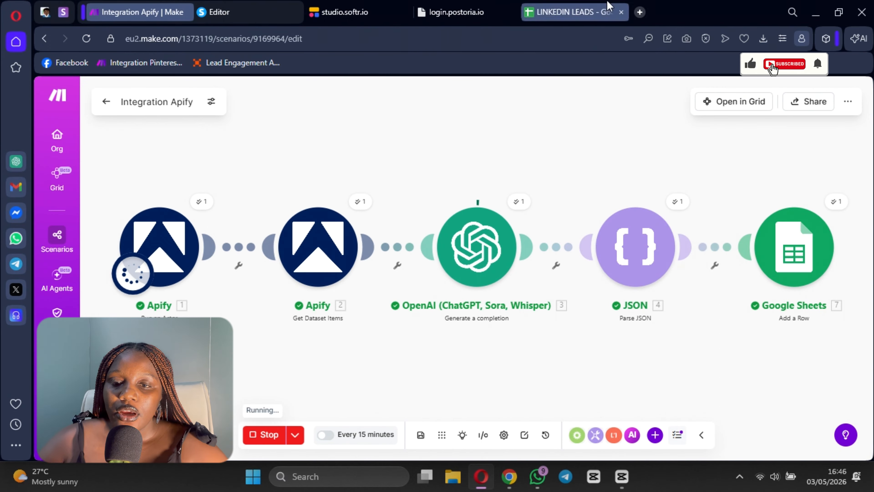
click(575, 13)
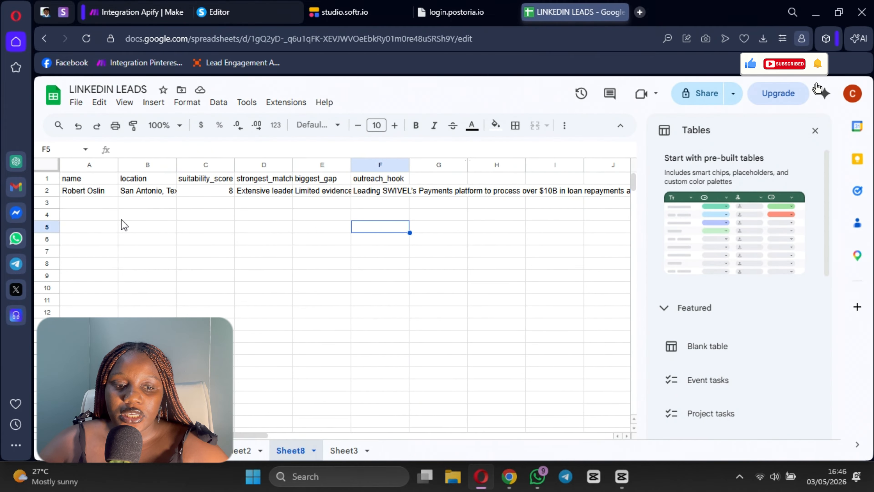
Step: Close the spreadsheet's Tables pane and switch to the Make scenario to inspect the Parse JSON module's failed operation
click(815, 131)
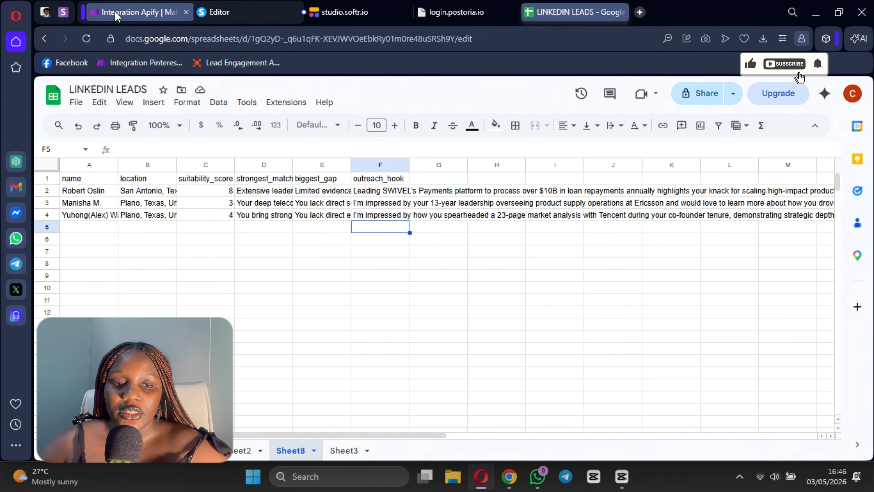
click(141, 19)
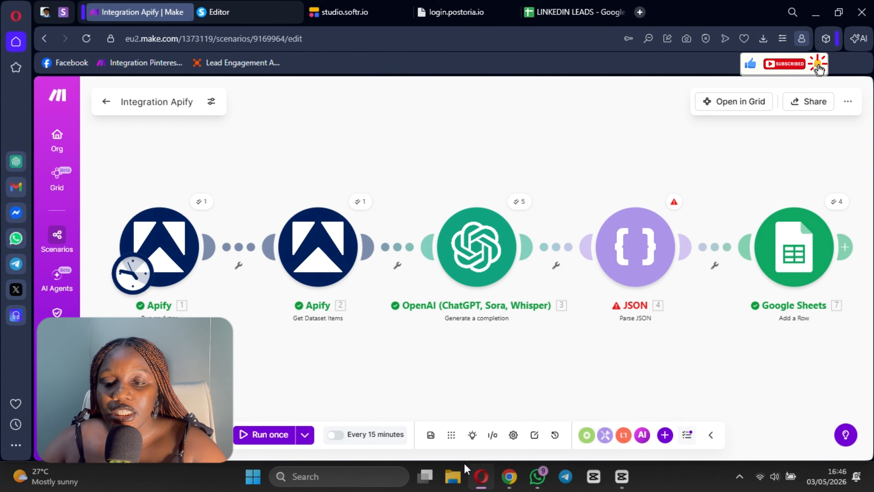
click(673, 203)
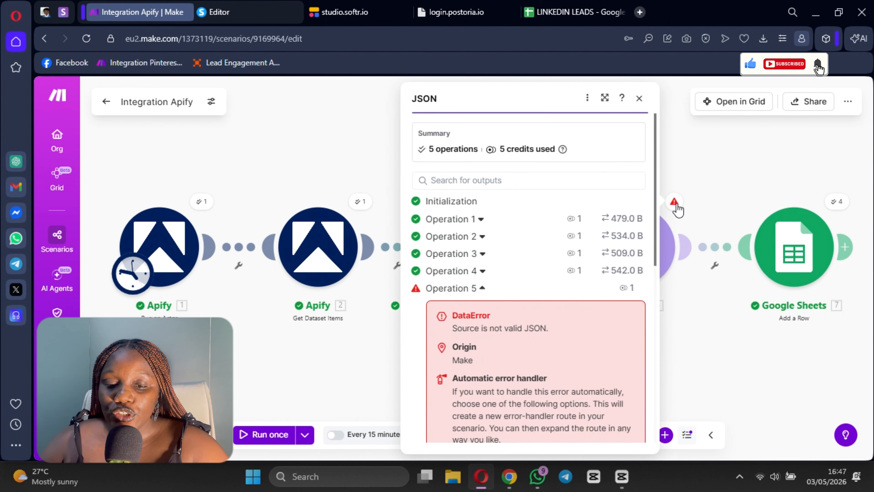
click(718, 195)
Step: Inspect the OpenAI module's Operation 5 output, checking how its result text is formatted
click(520, 203)
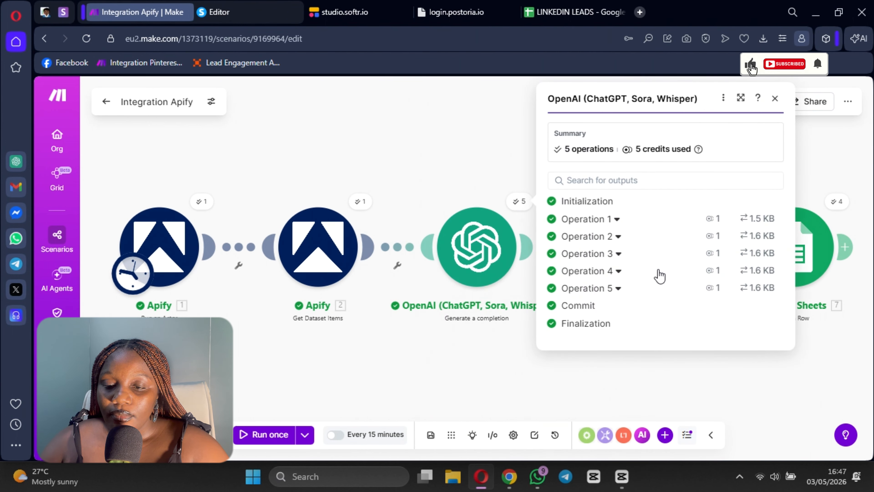
click(599, 289)
scroll(660, 325, down, 5)
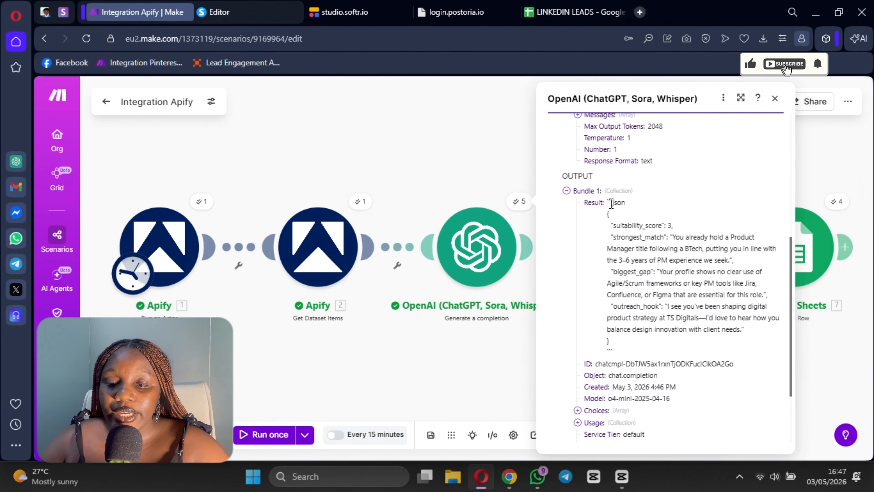
Step: Review the OpenAI module's first message prompt through to its strict JSON output format section, and close the settings
click(477, 242)
scroll(613, 253, down, 5)
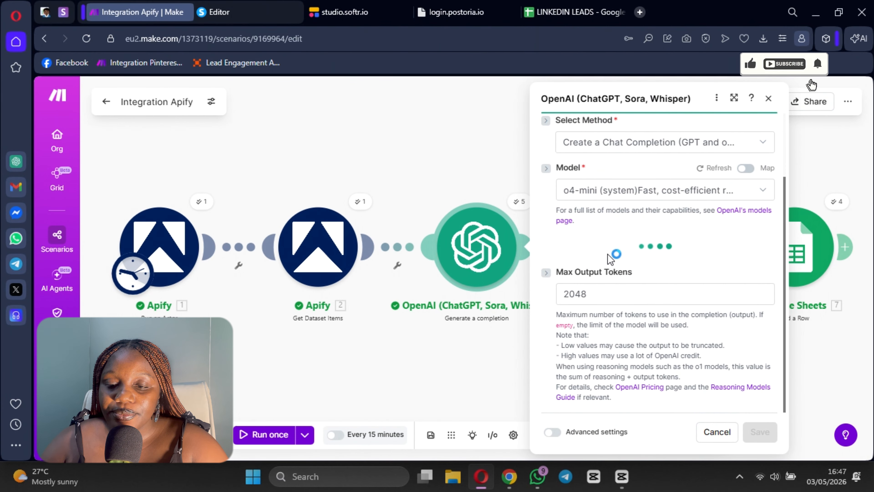
scroll(647, 241, down, 10)
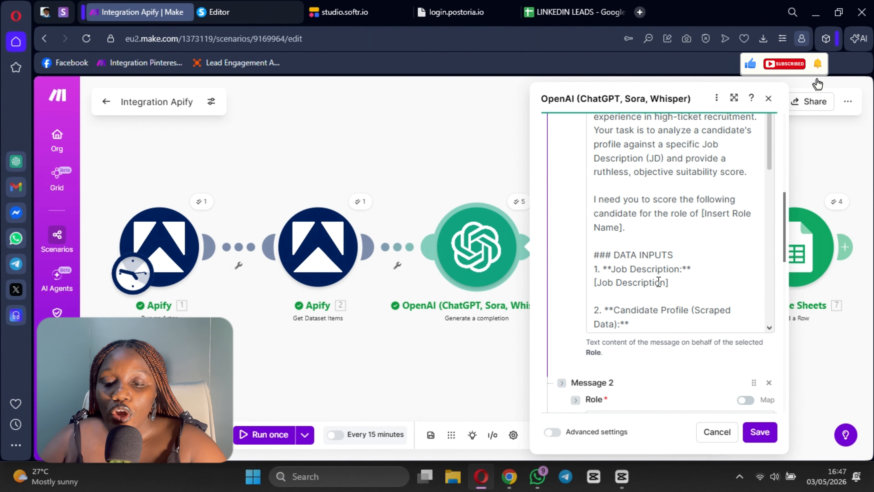
scroll(654, 277, down, 3)
click(650, 253)
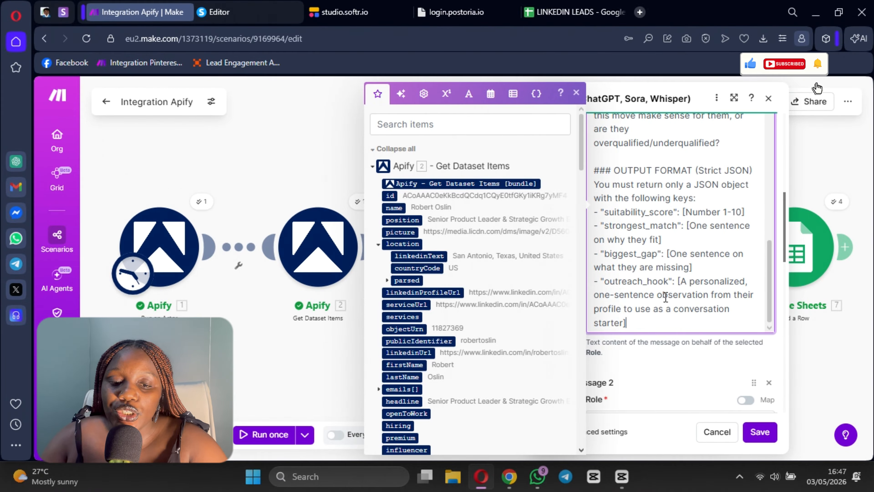
click(288, 152)
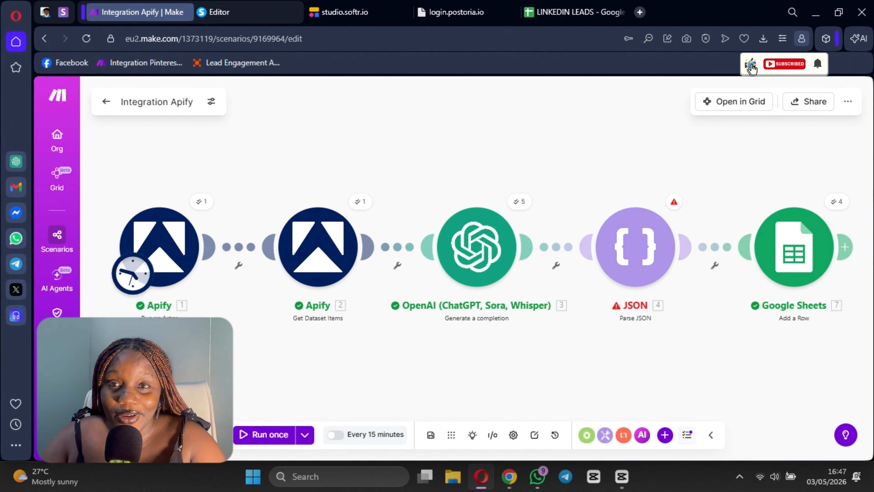
Step: Check the OpenAI module's method, model and Max Output Tokens settings, and close the module
click(475, 255)
scroll(698, 239, down, 10)
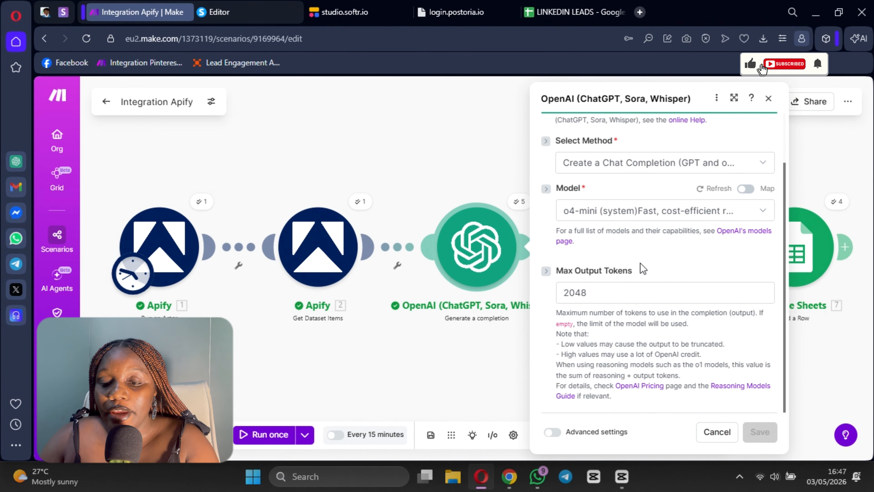
click(769, 98)
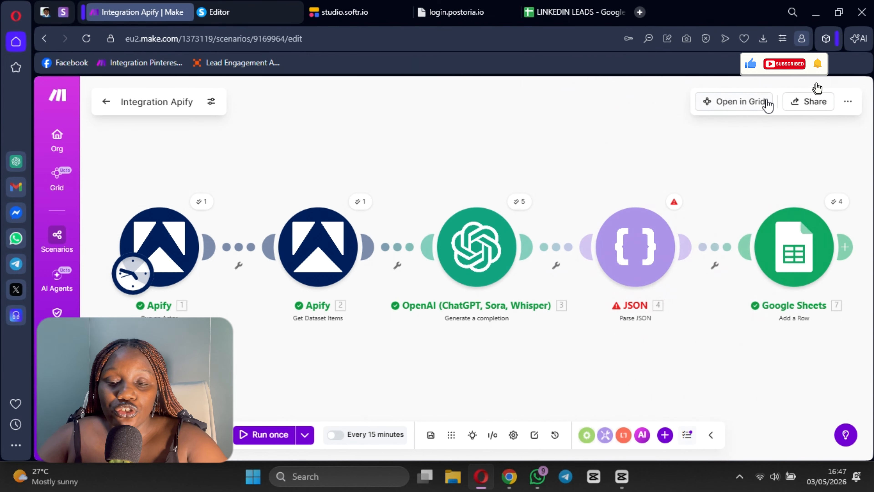